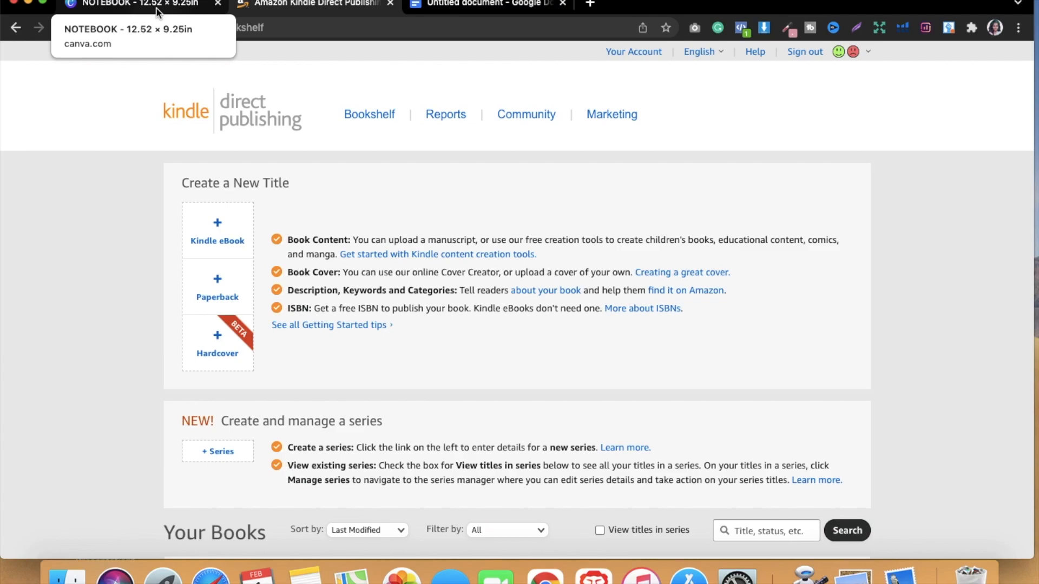
# Search the web for "amazon kdp signup" in a new tab and view the page on signing in to a KDP account.
pyautogui.click(158, 8)
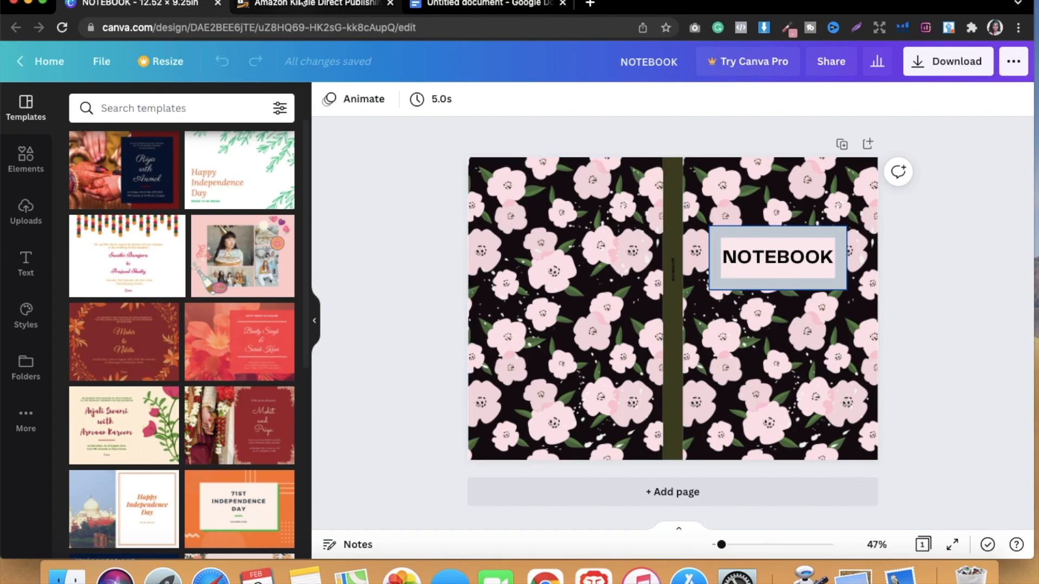
pyautogui.click(589, 4)
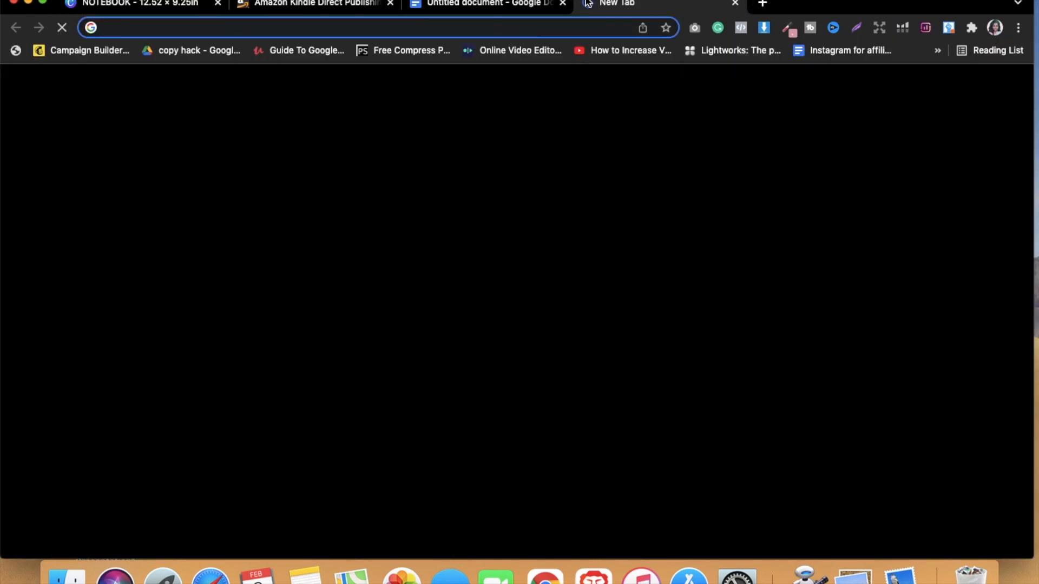
pyautogui.write('amazon')
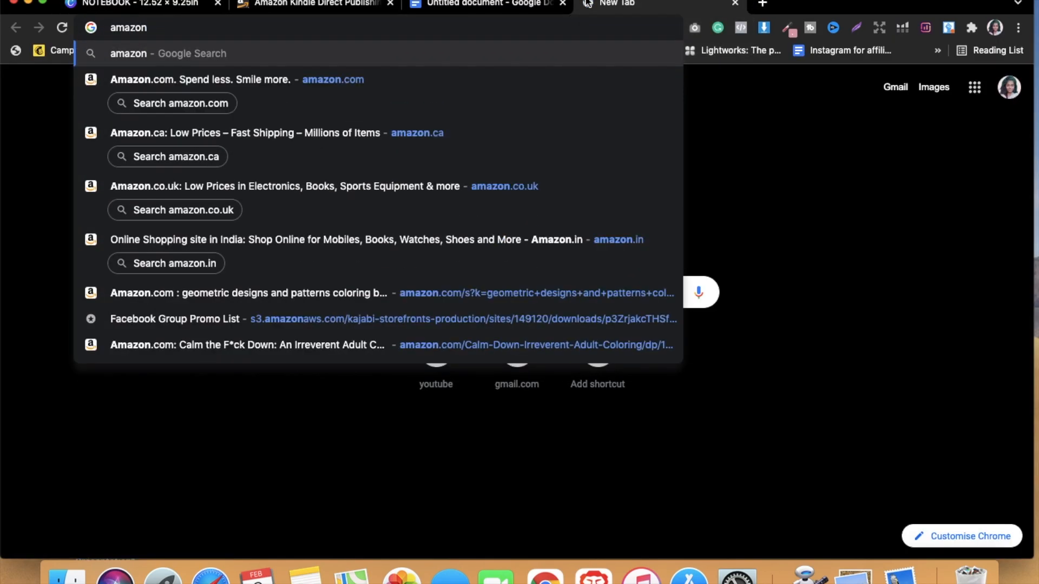
pyautogui.write(' kdp signup')
pyautogui.press('Return')
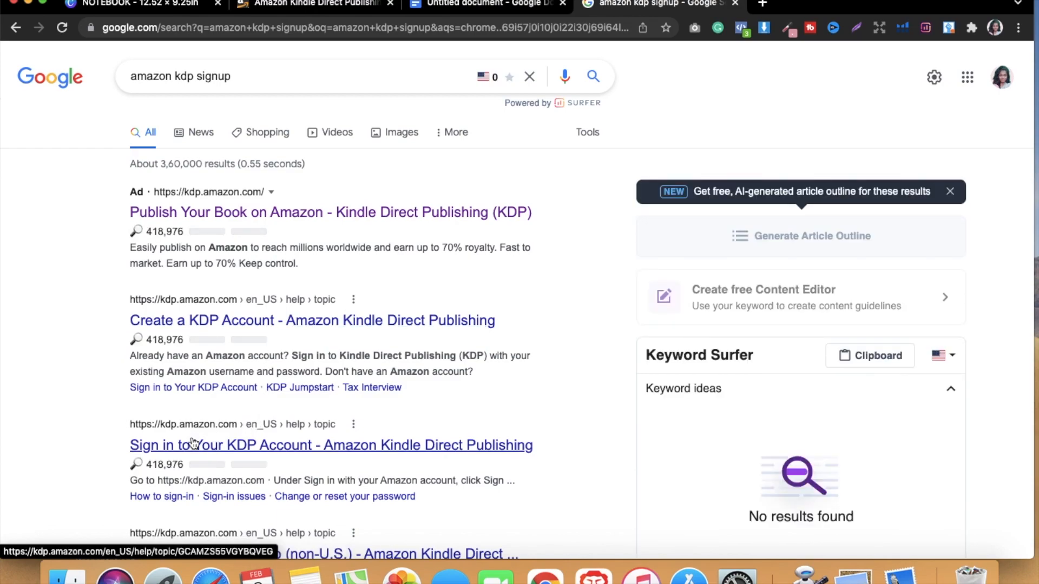
pyautogui.click(217, 445)
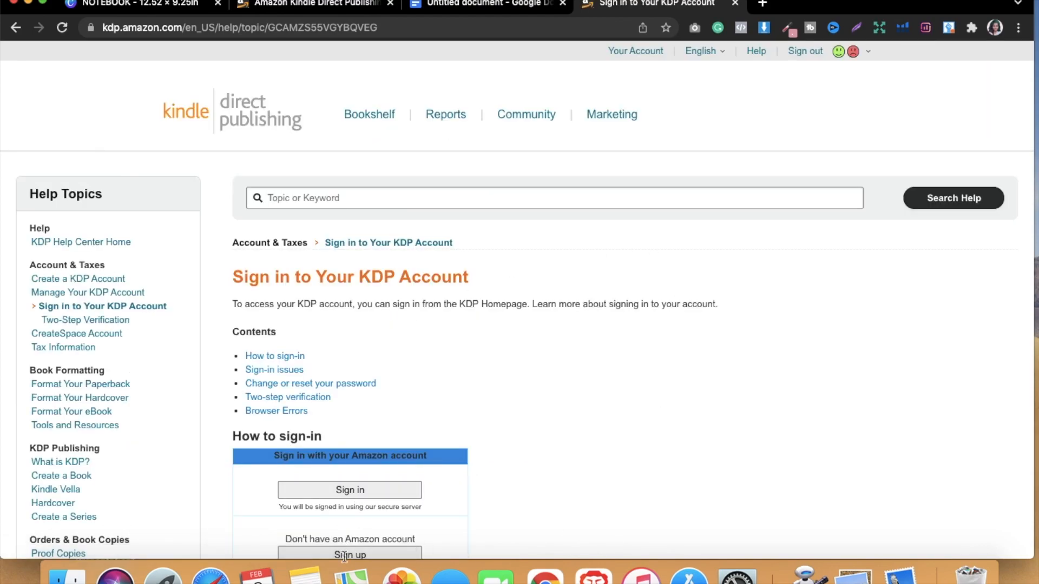
pyautogui.click(735, 3)
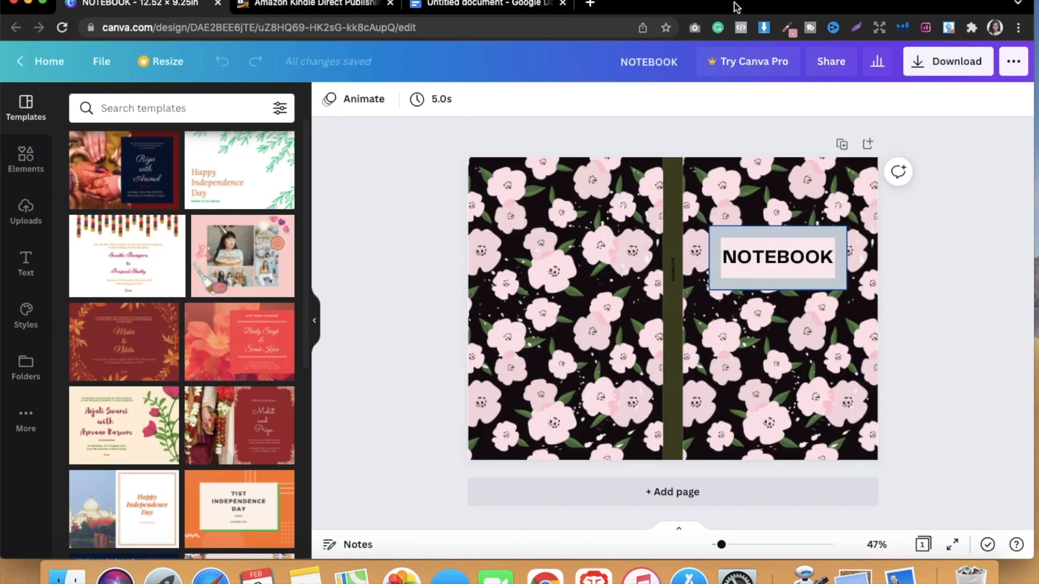
# Start a new paperback title from the Kindle Direct Publishing bookshelf and set its book title to "Notebook".
pyautogui.click(300, 5)
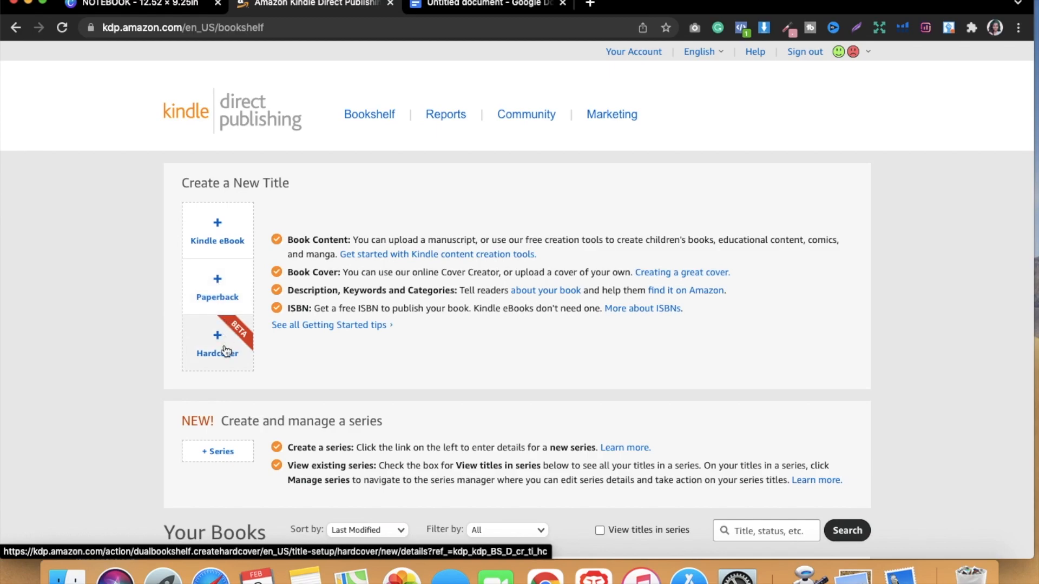
pyautogui.click(206, 287)
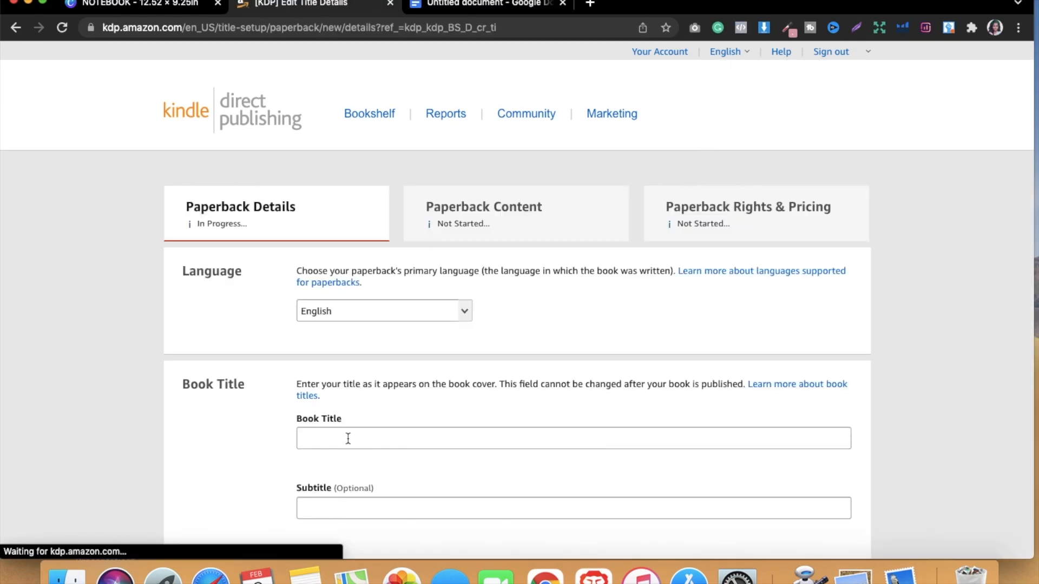
pyautogui.click(348, 439)
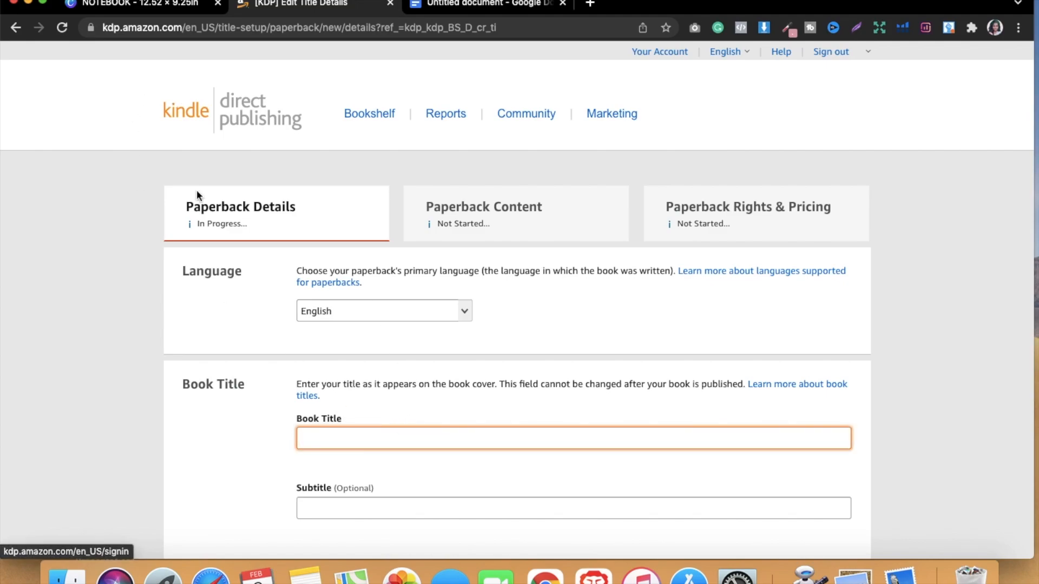
pyautogui.click(147, 5)
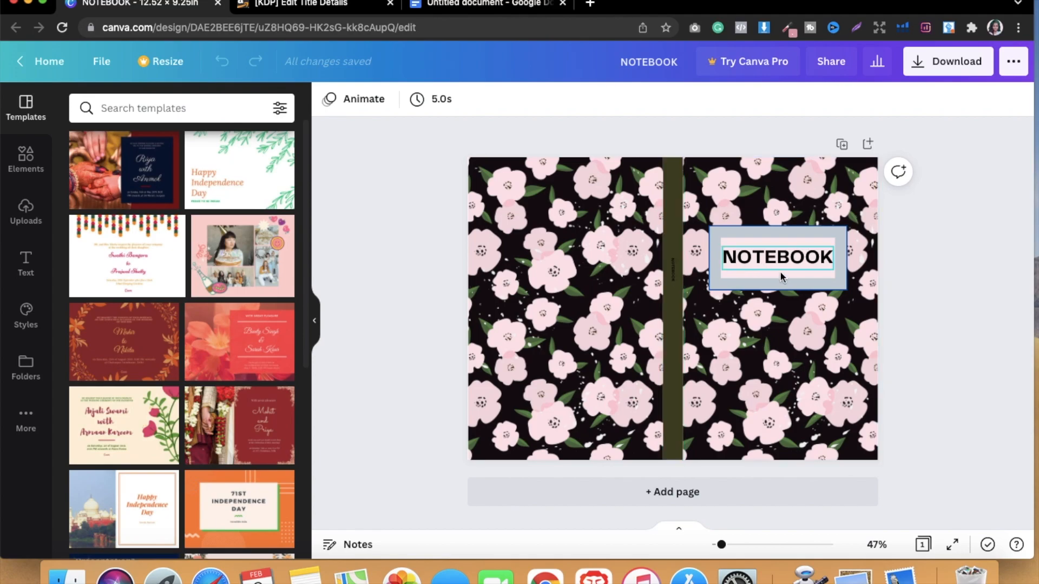
pyautogui.click(336, 6)
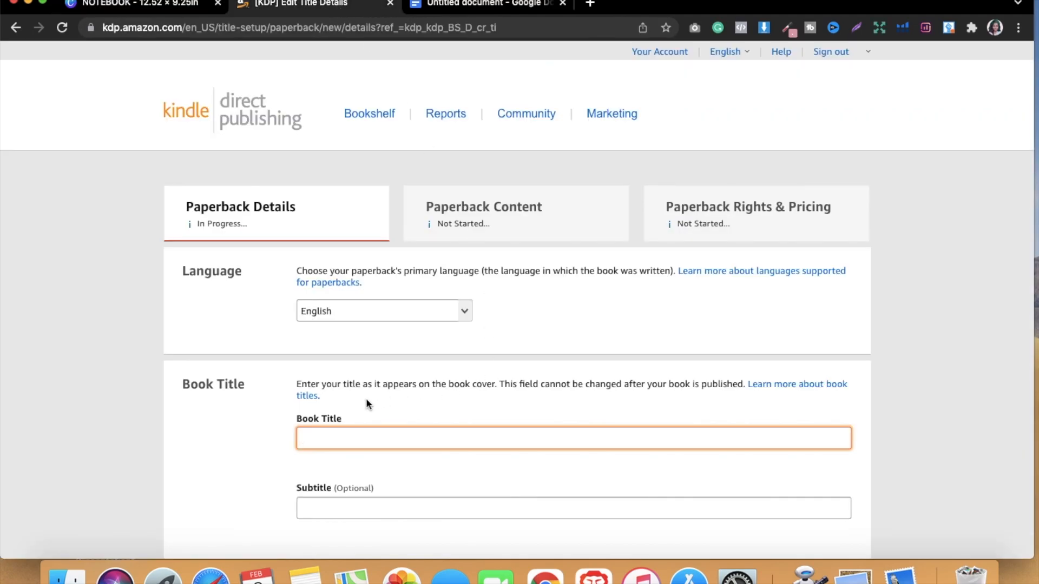
pyautogui.write('Notebook')
pyautogui.click(421, 472)
# Enter "Gorgeous & Cute Pink Floral Ruled Notebook" as the paperback's subtitle.
pyautogui.scroll(-1, 420, 475)
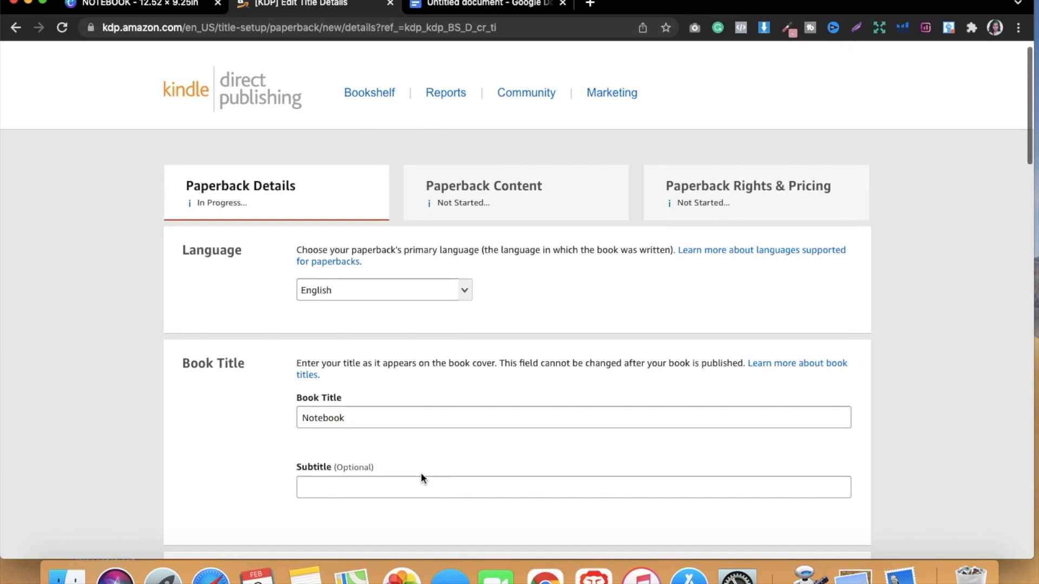
pyautogui.scroll(-4, 420, 472)
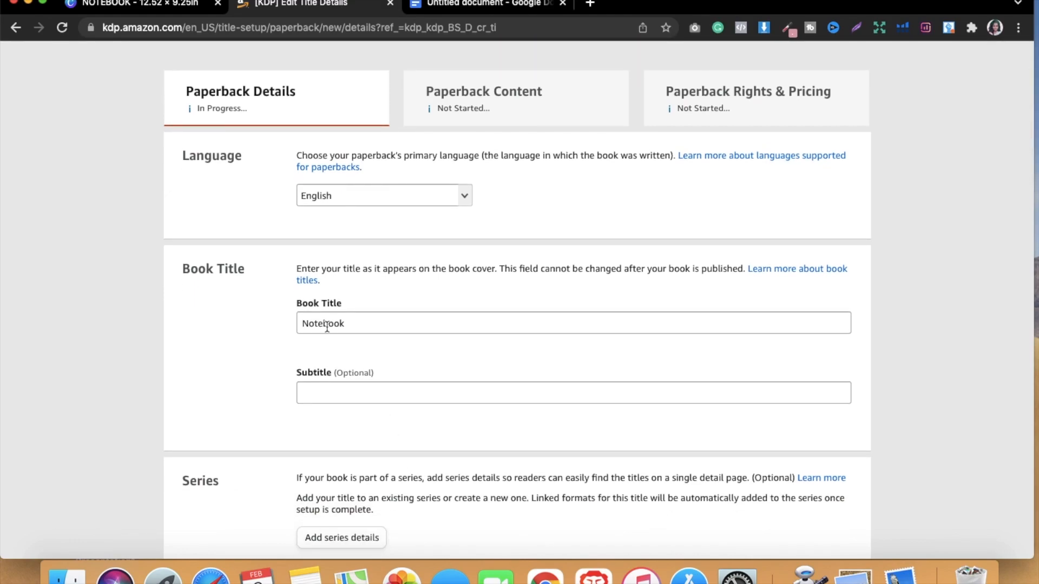
pyautogui.scroll(-4, 327, 326)
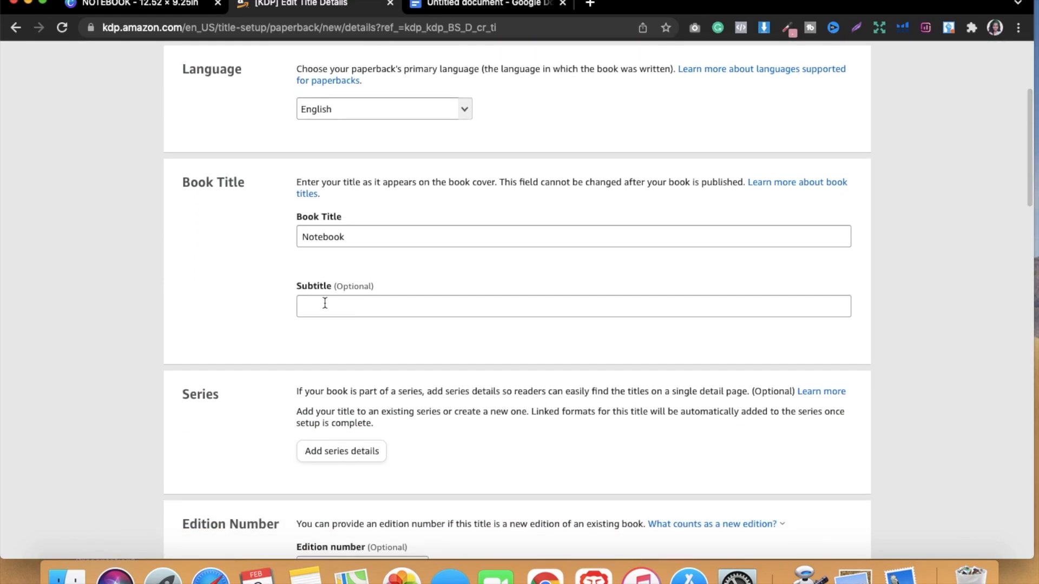
pyautogui.click(161, 8)
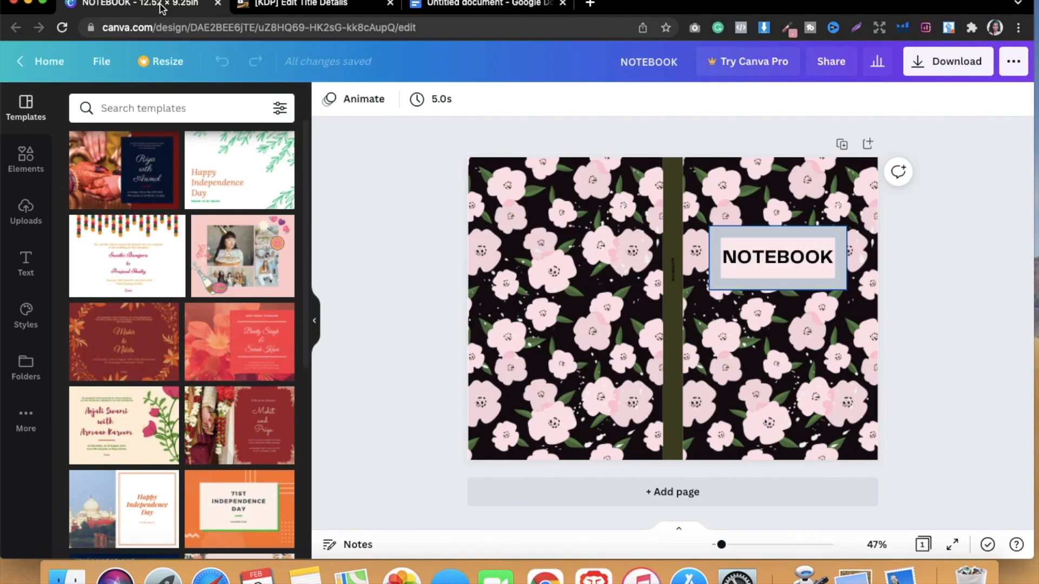
pyautogui.click(322, 7)
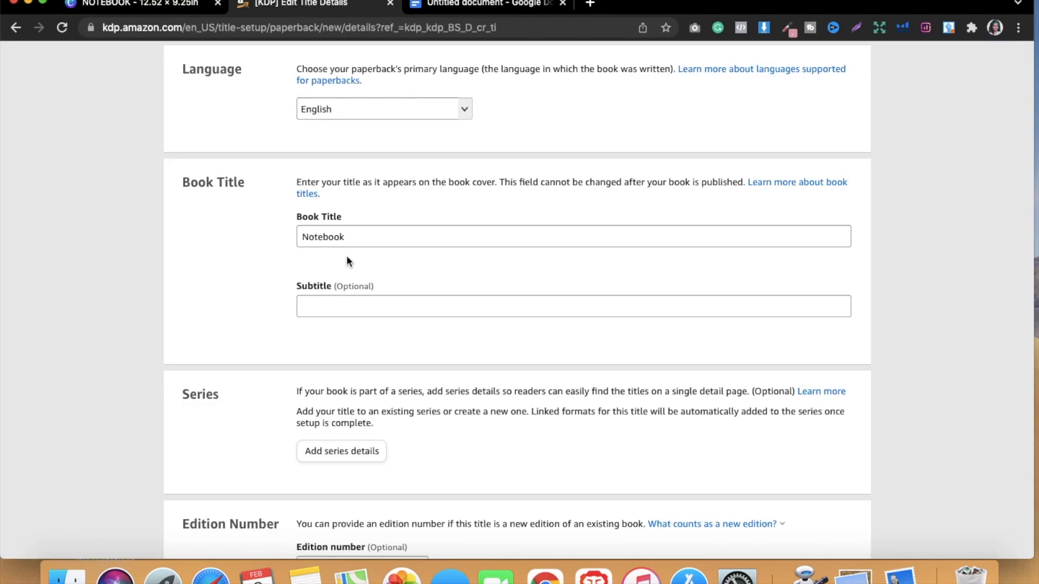
pyautogui.click(313, 304)
pyautogui.write('Gorge')
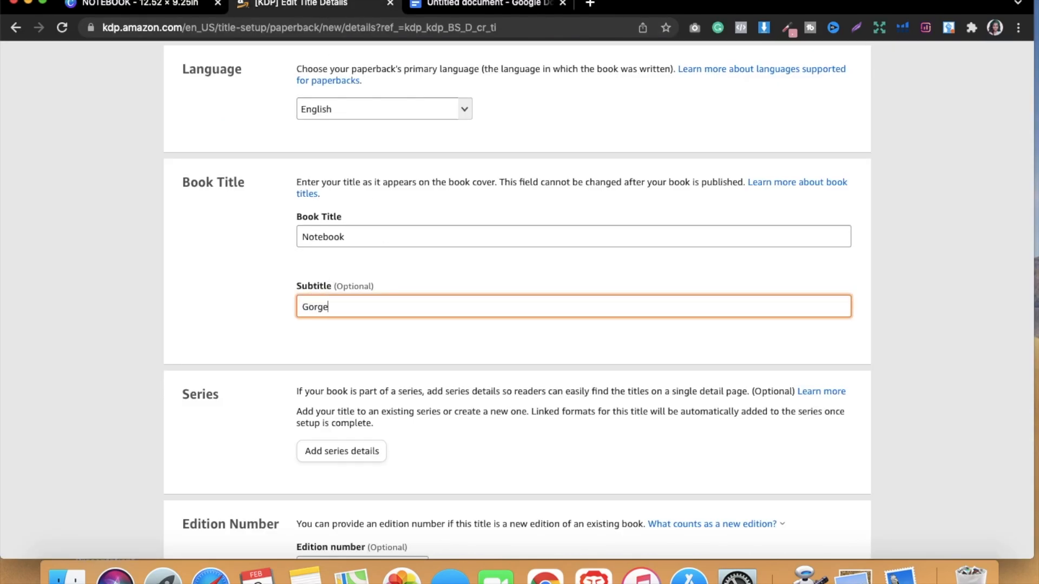
pyautogui.write('ous , P')
pyautogui.press('BackSpace')
pyautogui.press('BackSpace')
pyautogui.write('& Cute Pink Floral Ruled N')
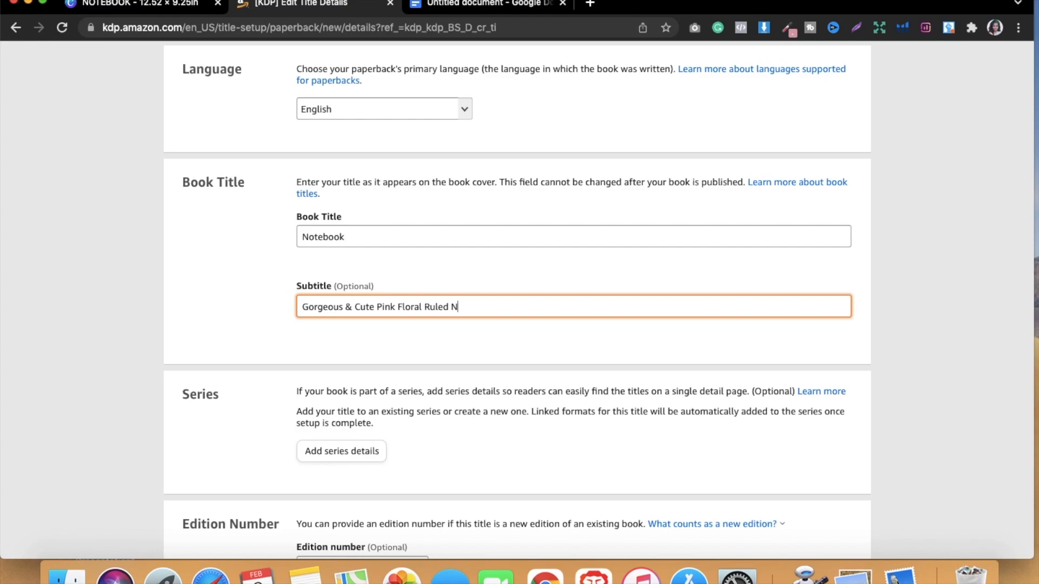
pyautogui.write('otebook')
# Insert "Multi-Purpose" before the word "Notebook" in the subtitle.
pyautogui.press('Left')
pyautogui.press('Left')
pyautogui.press('Left')
pyautogui.press('Left')
pyautogui.press('Left')
pyautogui.press('Left')
pyautogui.press('Left')
pyautogui.press('Left')
pyautogui.write('Multi-Purpose')
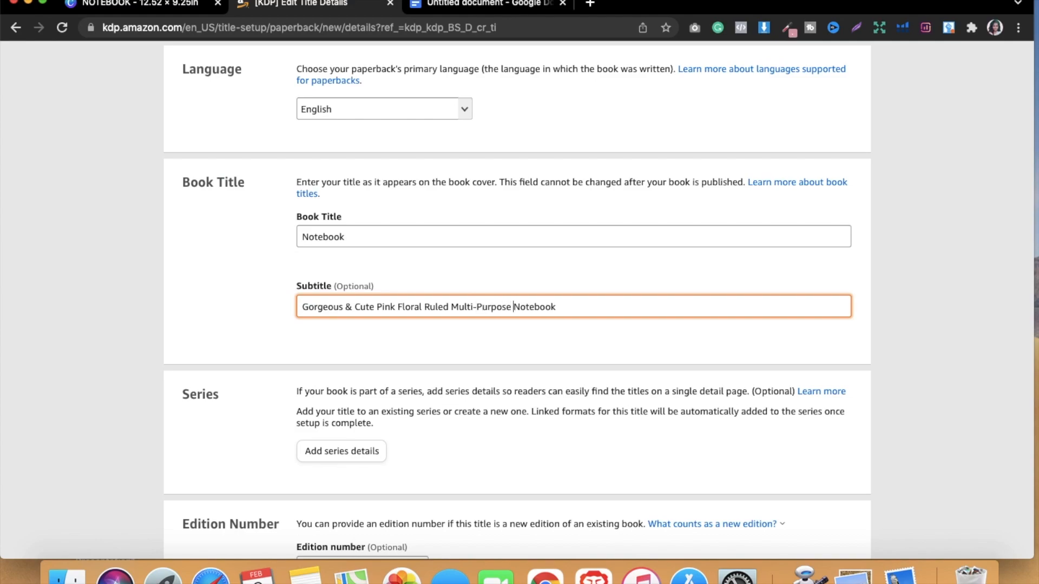
# Append ", Perfect Gift Idea For Dad, Son, Mom" to the end of the subtitle.
pyautogui.click(564, 305)
pyautogui.write(', Perfect Gift Idea fOR dAD')
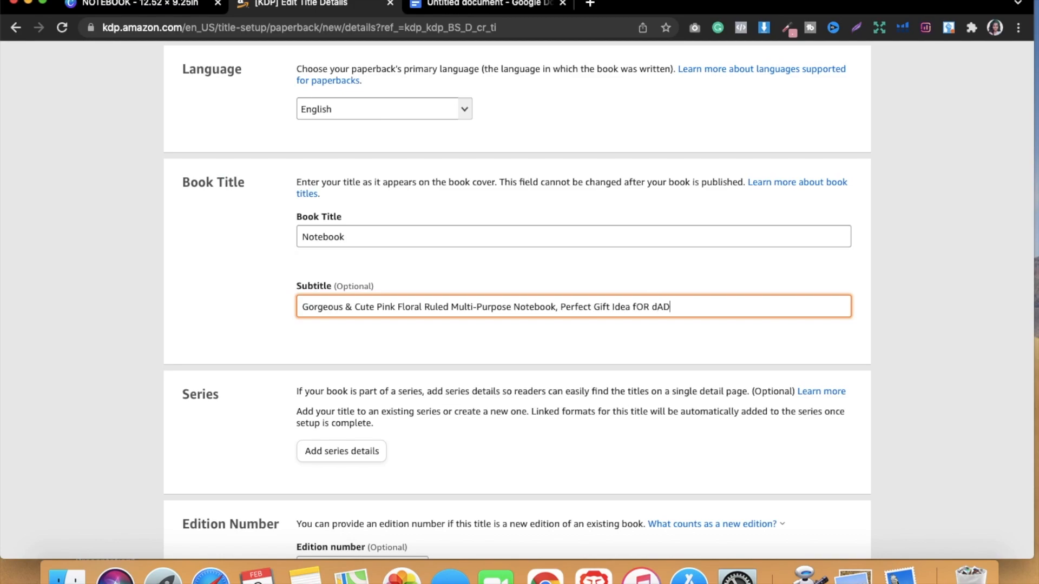
pyautogui.press('BackSpace')
pyautogui.press('BackSpace')
pyautogui.press('BackSpace')
pyautogui.press('BackSpace')
pyautogui.write('For Dad, Son, Mom,')
pyautogui.click(423, 333)
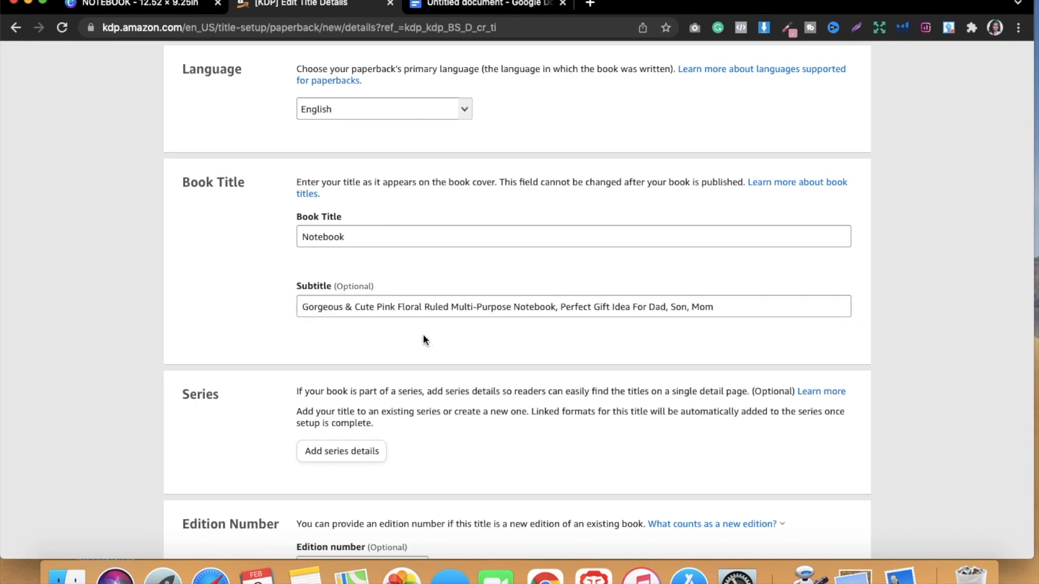
# Fill in the primary author with the pen name "Pink Floral Designs", split across first, middle and last name.
pyautogui.scroll(-3, 423, 333)
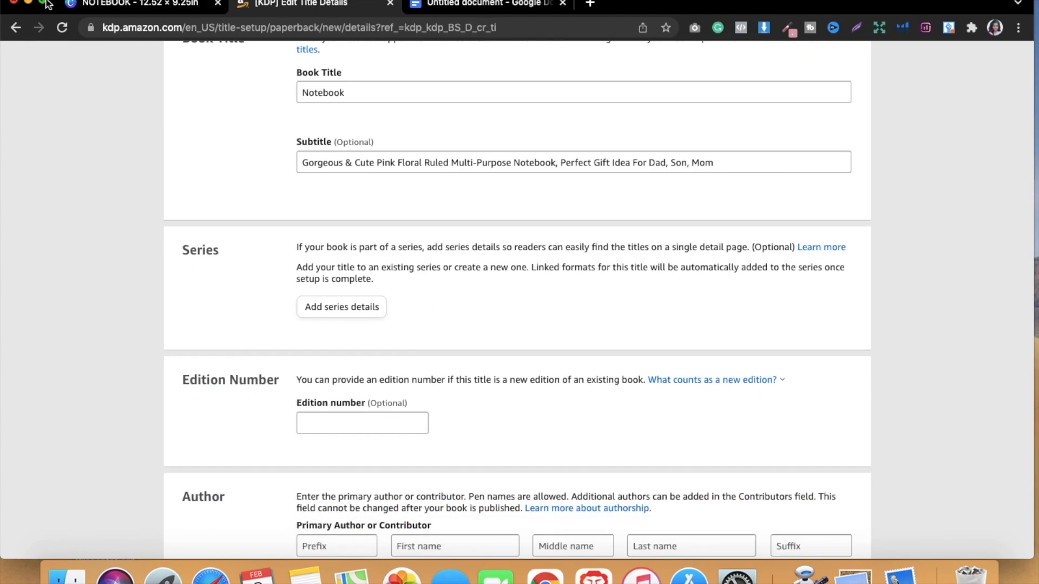
pyautogui.press('ctrl+super+f')
pyautogui.scroll(-5, 498, 286)
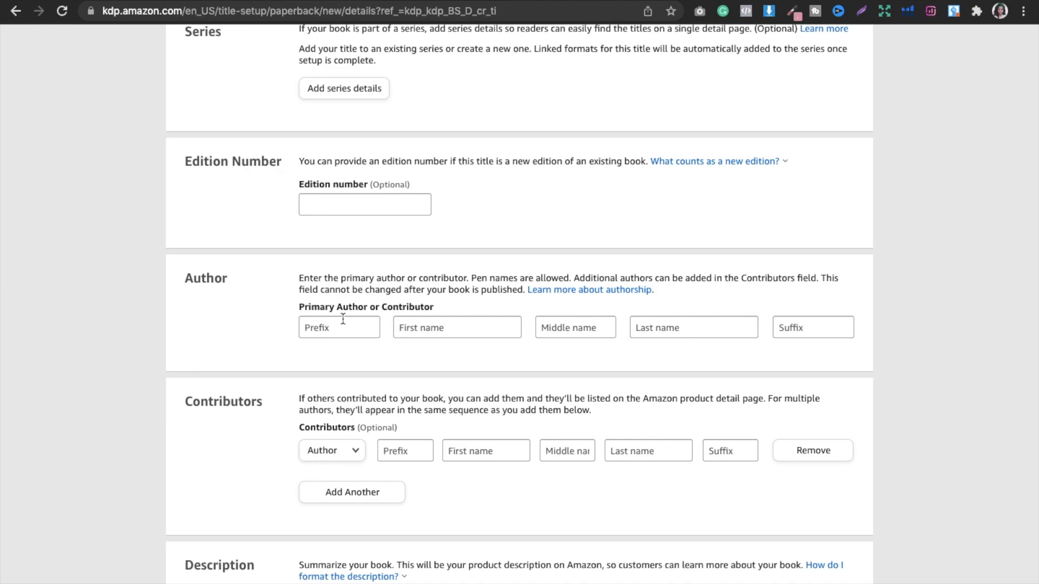
pyautogui.click(421, 322)
pyautogui.write('Pi')
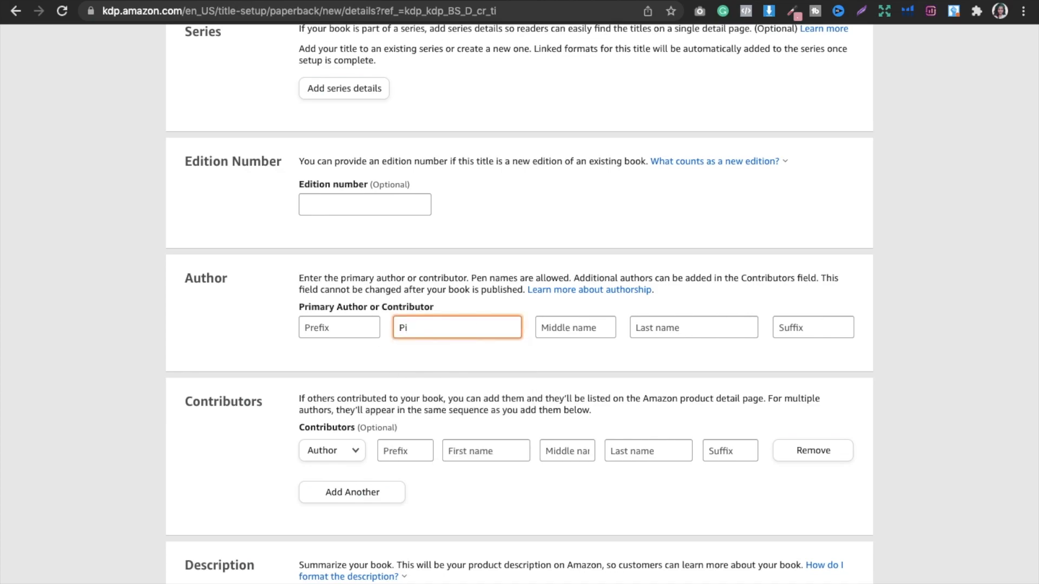
pyautogui.write('nk')
pyautogui.click(565, 334)
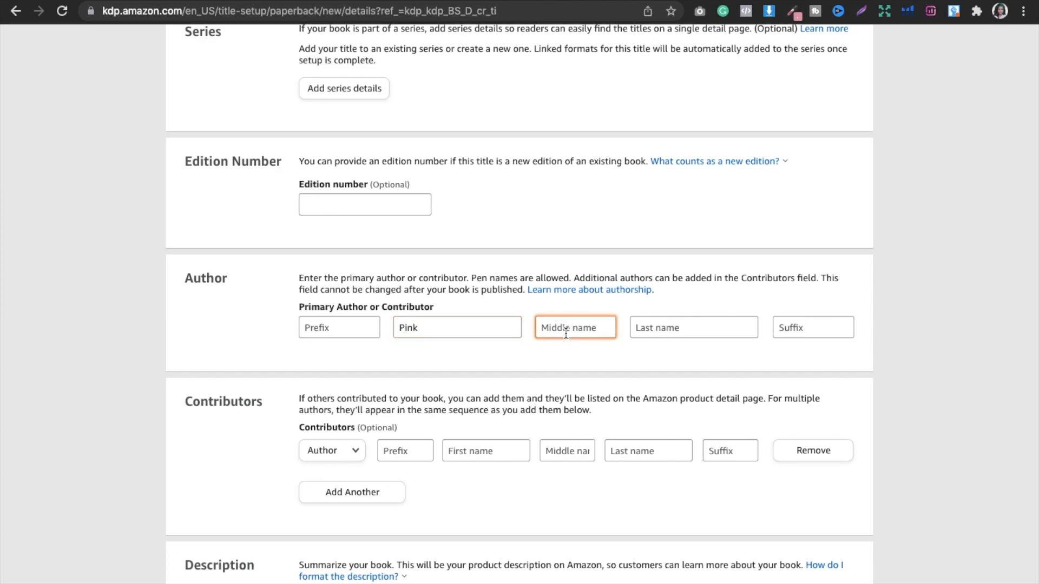
pyautogui.click(444, 329)
pyautogui.click(574, 325)
pyautogui.write('Floral')
pyautogui.click(670, 332)
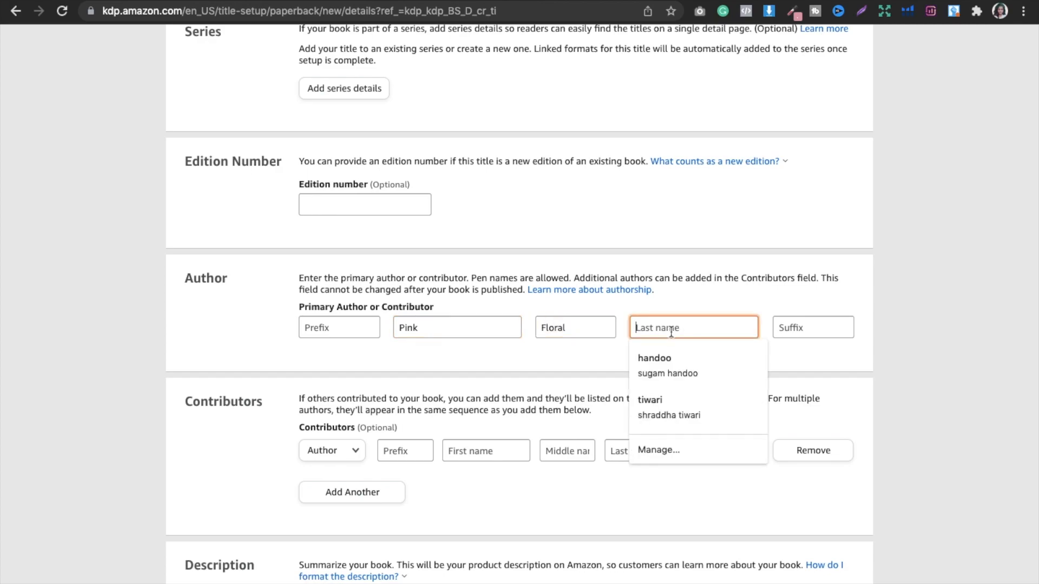
pyautogui.write('Designs')
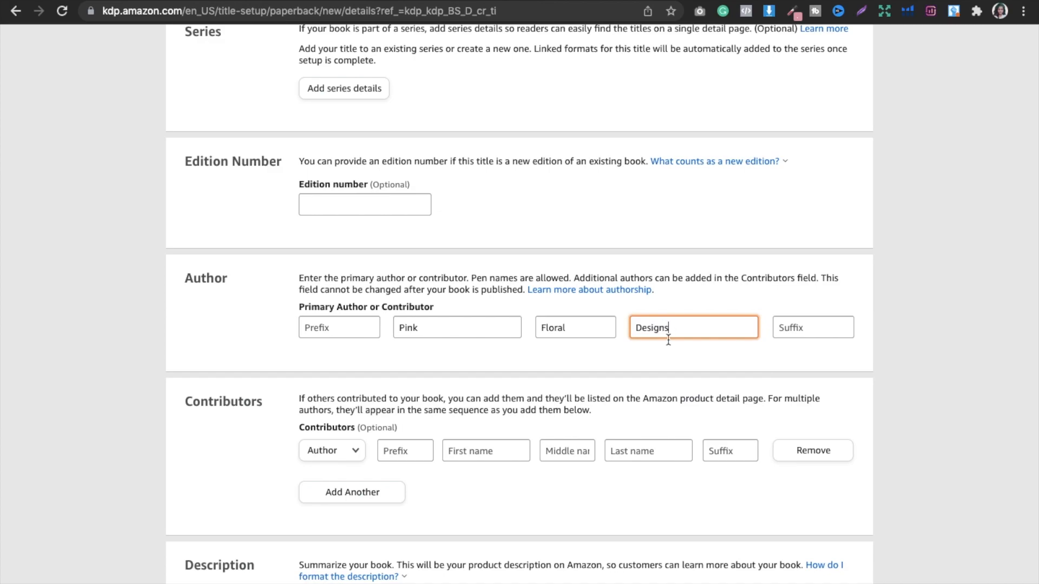
pyautogui.click(576, 362)
# Copy the whole notebook description from the Google Docs document and paste it into the paperback's description.
pyautogui.scroll(-3, 577, 362)
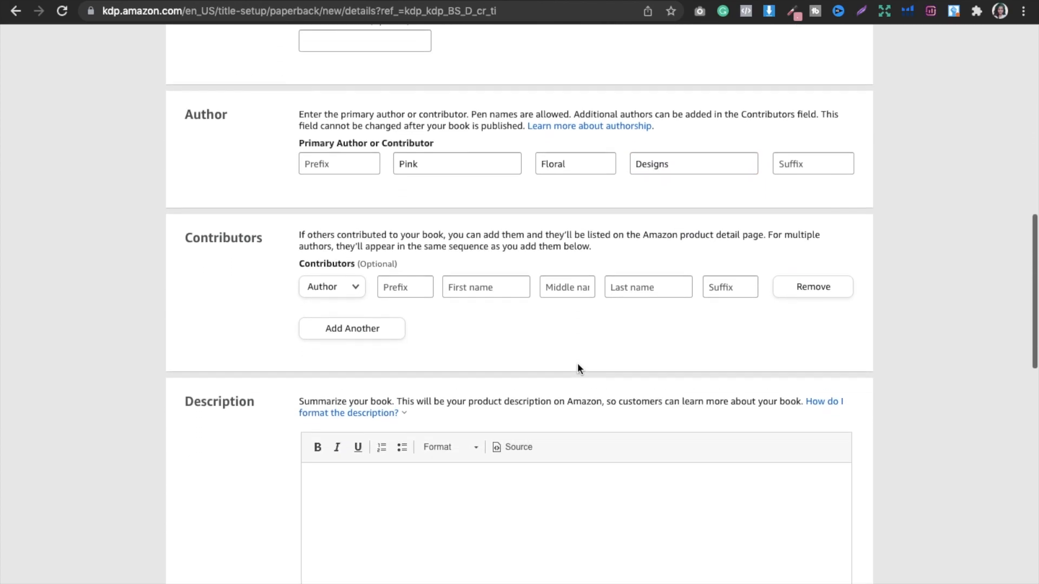
pyautogui.scroll(-2, 577, 368)
pyautogui.scroll(-1, 577, 368)
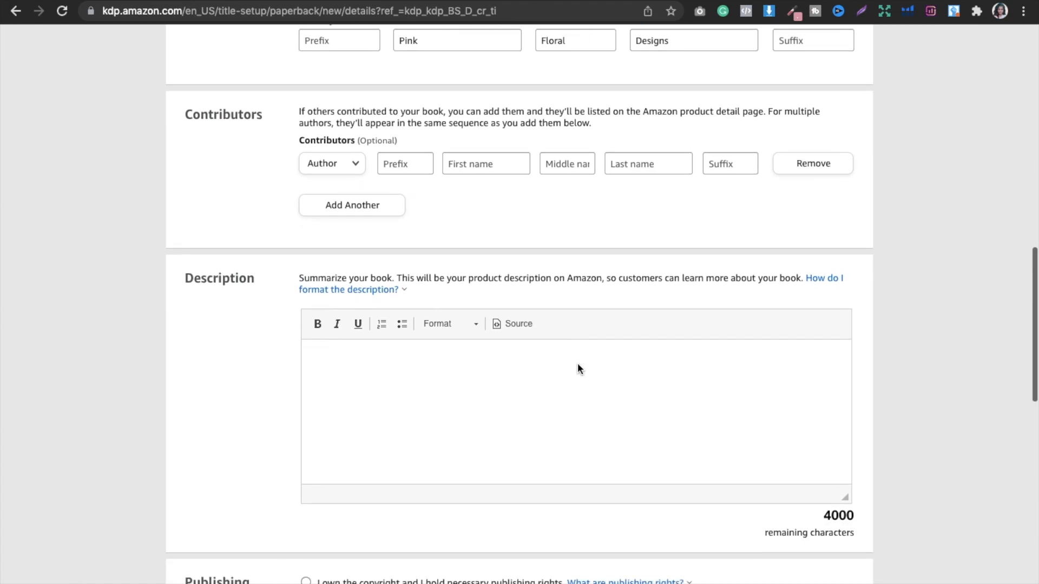
pyautogui.scroll(-1, 578, 367)
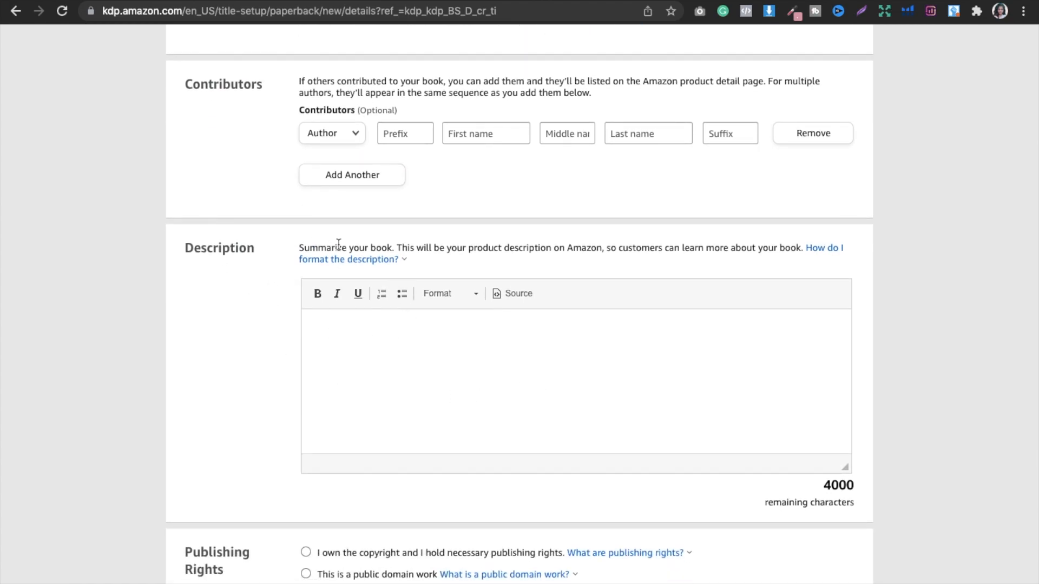
pyautogui.click(415, 0)
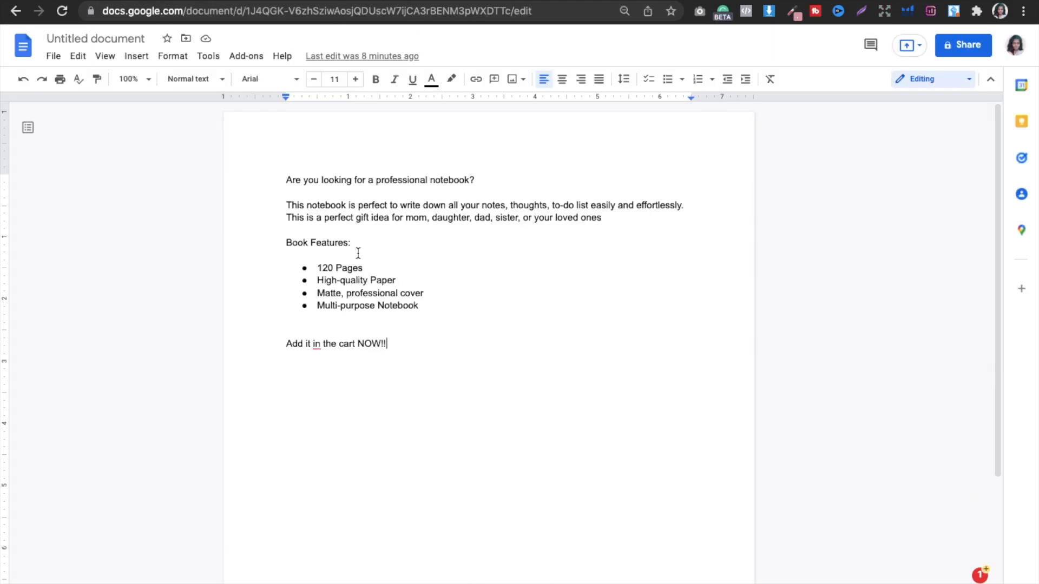
pyautogui.hotkey('ctrl', 'a')
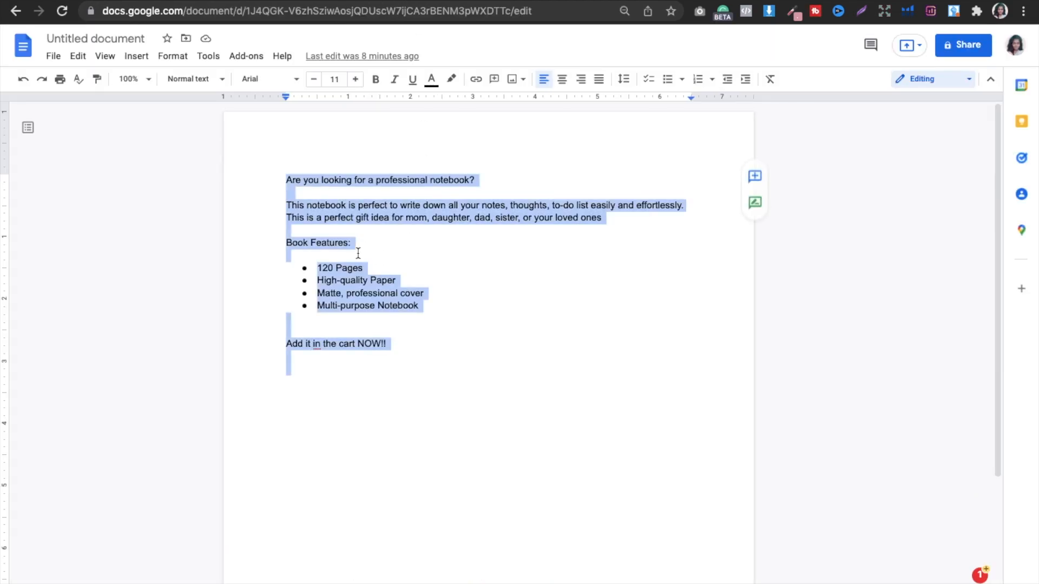
pyautogui.click(110, 3)
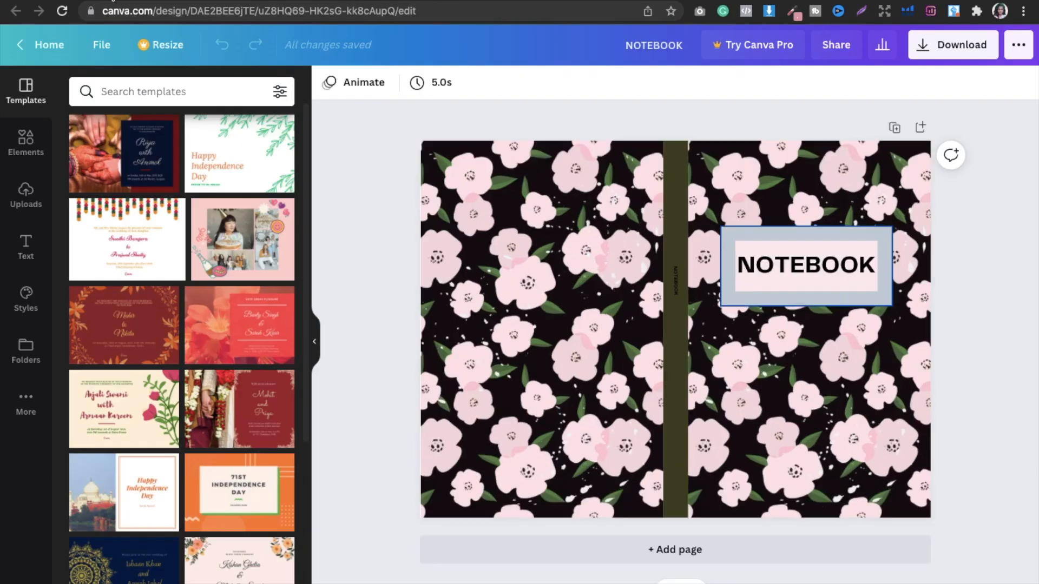
pyautogui.click(277, 3)
pyautogui.click(370, 334)
pyautogui.hotkey('ctrl', 'v')
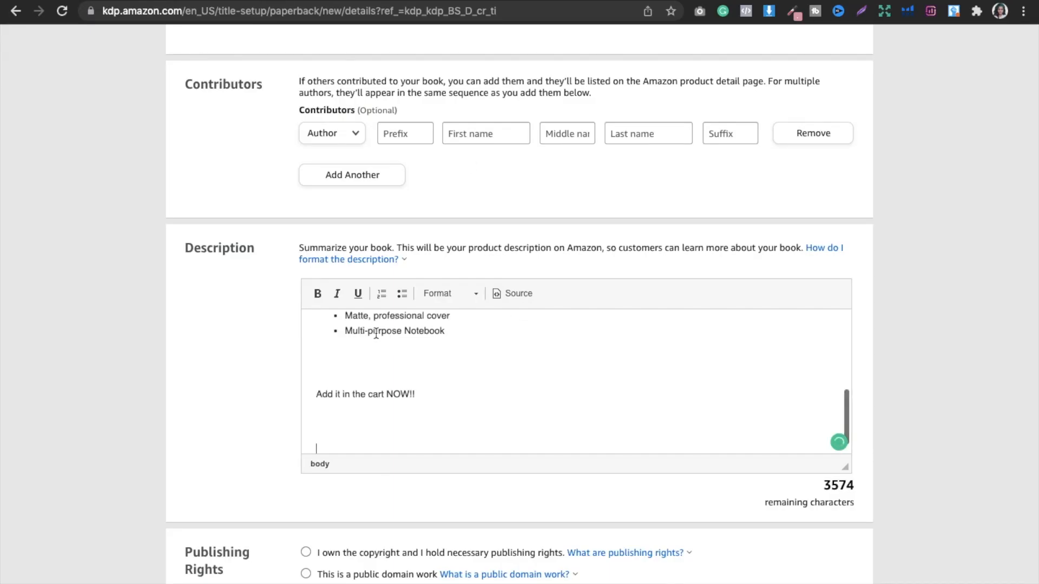
# Remove surplus blank space above "Add it in the cart NOW!!" in the description.
pyautogui.click(313, 394)
pyautogui.press('BackSpace')
pyautogui.press('BackSpace')
pyautogui.press('BackSpace')
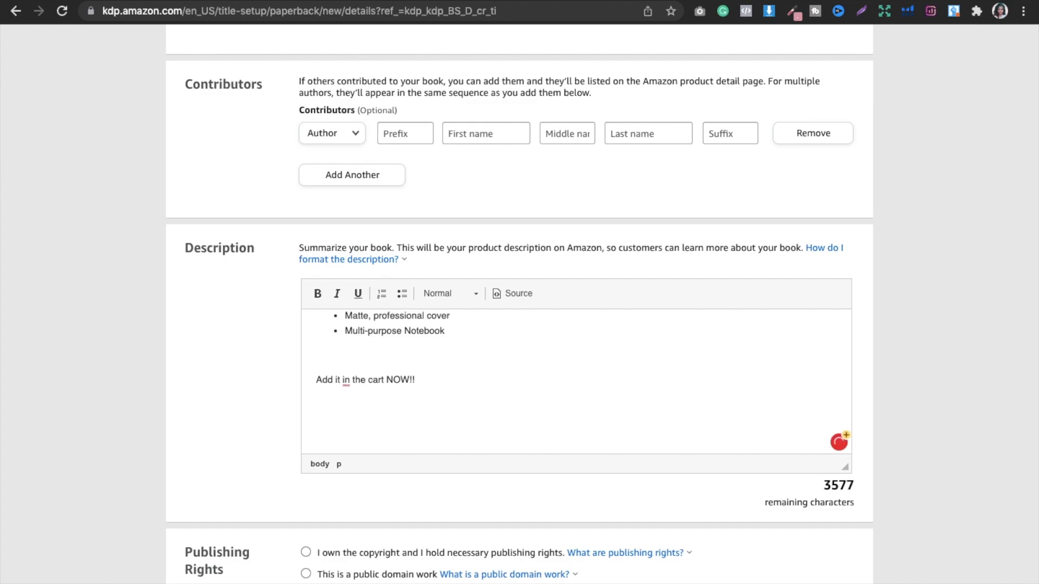
# Take "Add it in the cart NOW!!" out of the bulleted list as a plain paragraph directly below "Multi-purpose Notebook".
pyautogui.press('Return')
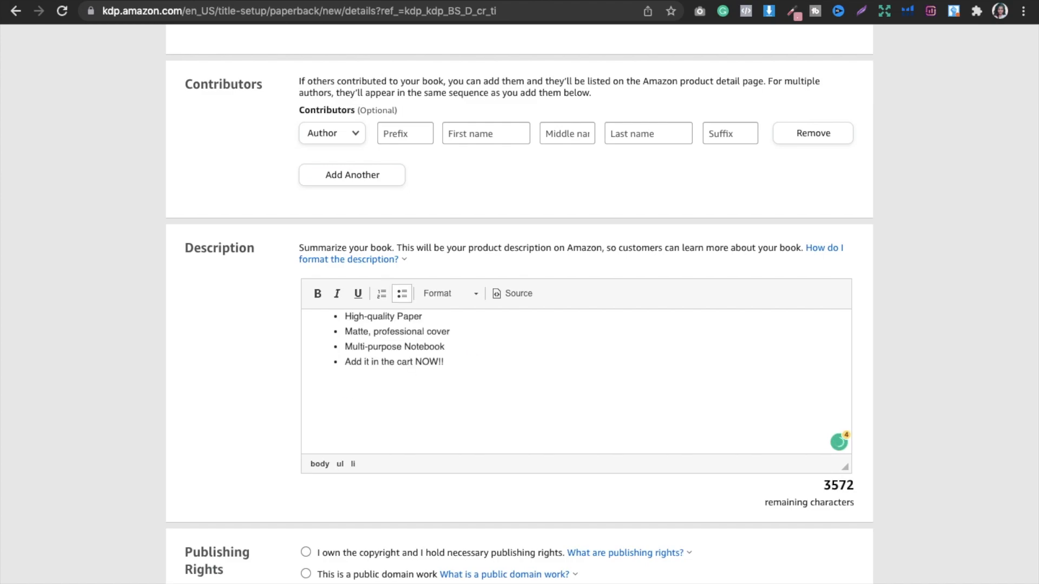
pyautogui.click(402, 293)
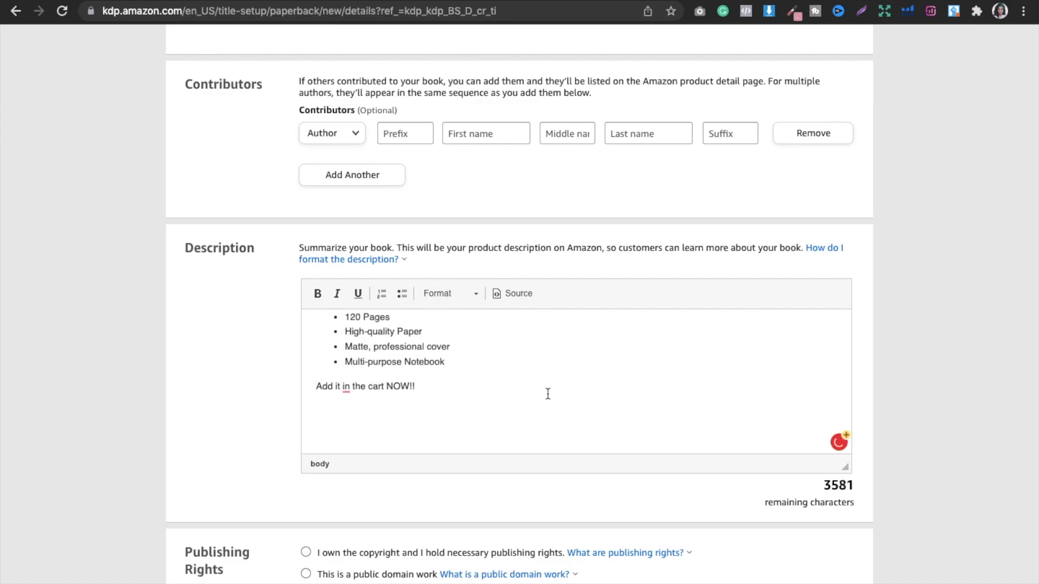
# Remove the blank lines above and below "Book Features:" in the description.
pyautogui.click(469, 341)
pyautogui.press('Up')
pyautogui.press('Up')
pyautogui.press('Up')
pyautogui.press('Up')
pyautogui.press('Up')
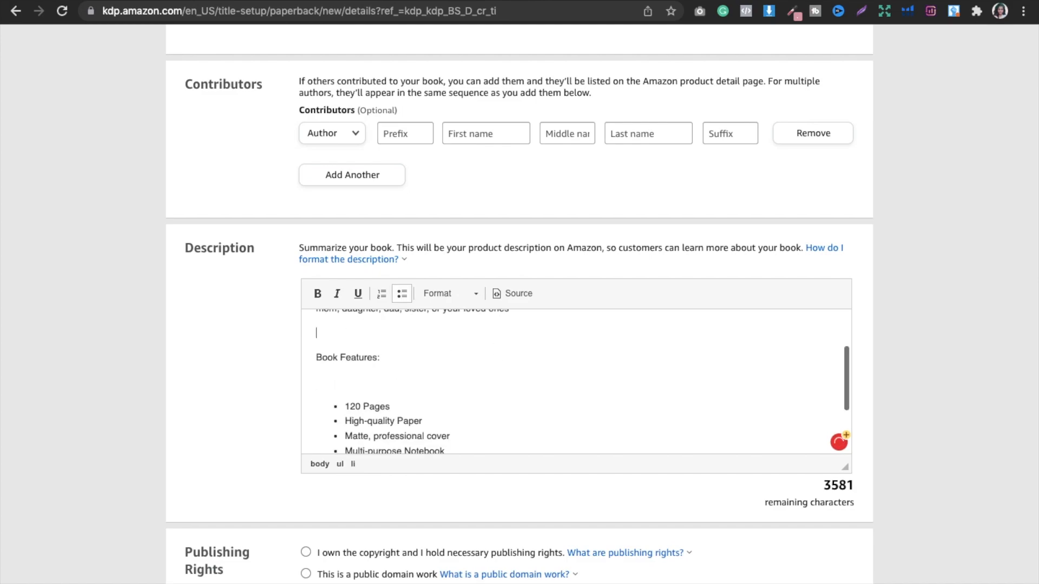
pyautogui.press('Up')
pyautogui.press('Up')
pyautogui.press('Up')
pyautogui.press('Up')
pyautogui.press('Down')
pyautogui.press('Down')
pyautogui.press('Down')
pyautogui.press('Down')
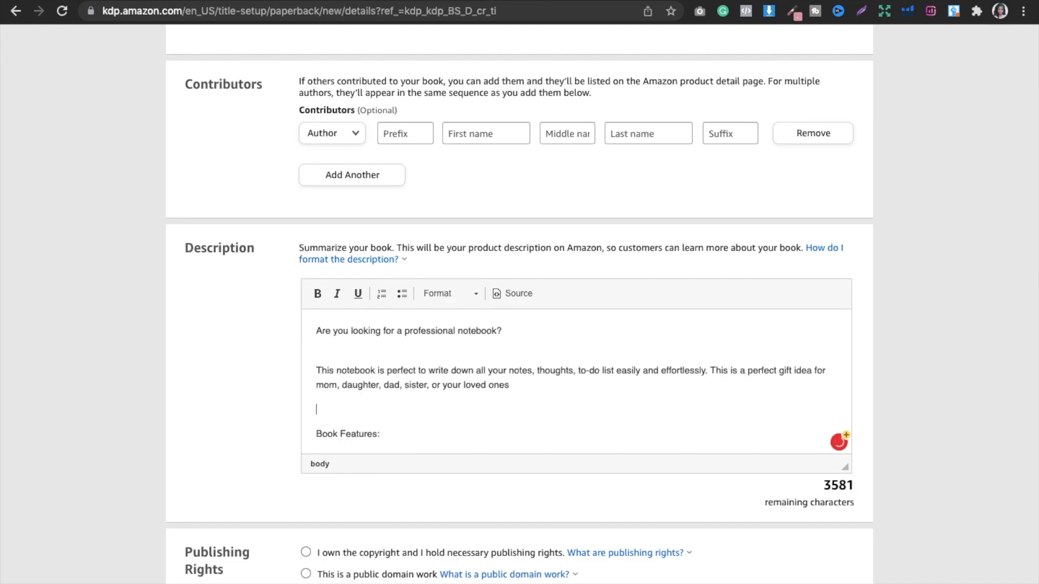
pyautogui.press('Delete')
pyautogui.press('Down')
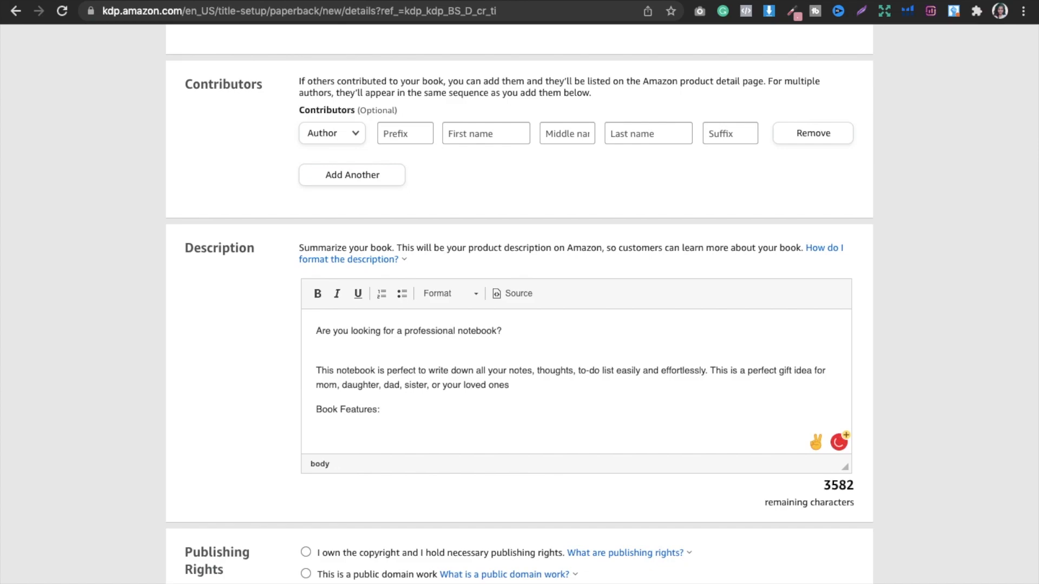
pyautogui.press('Delete')
pyautogui.press('Down')
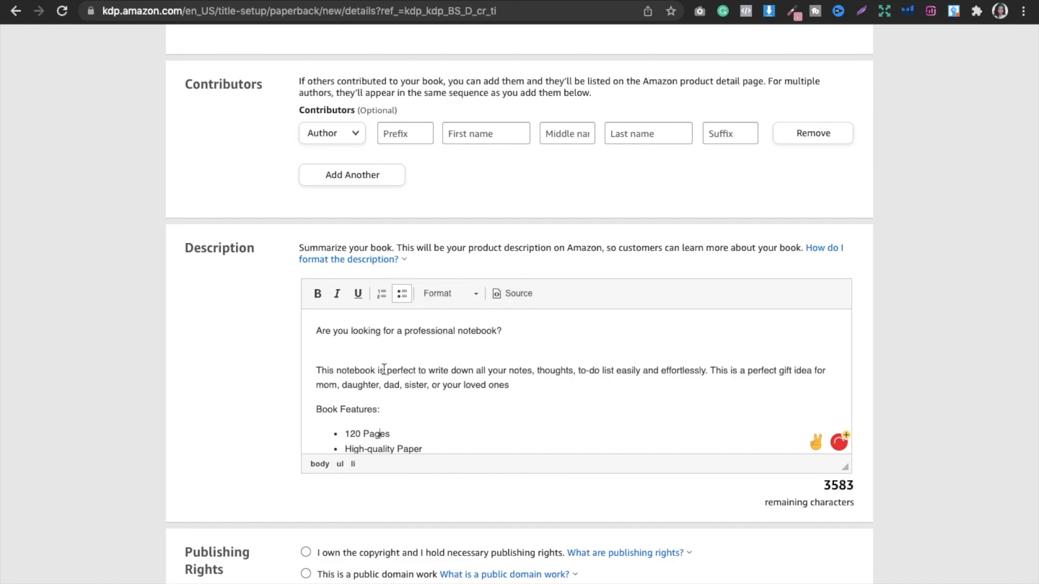
# Review the spacing of the whole description, from the opening question through the bulleted features to the closing line.
pyautogui.press('Down')
pyautogui.press('Down')
pyautogui.press('Down')
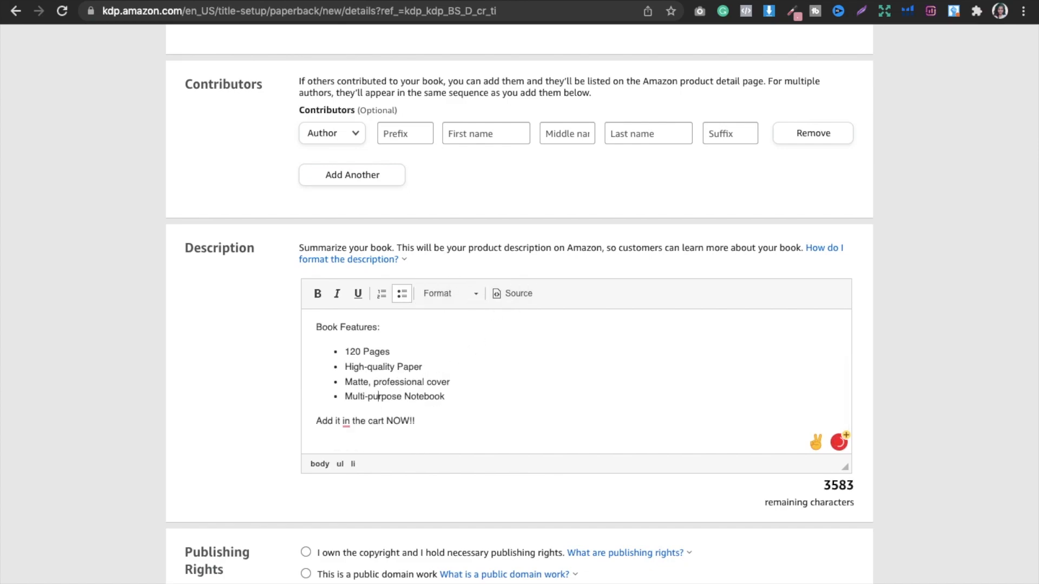
pyautogui.press('Up')
pyautogui.press('Up')
pyautogui.press('Up')
pyautogui.press('Up')
pyautogui.press('Down')
pyautogui.press('Down')
pyautogui.press('Down')
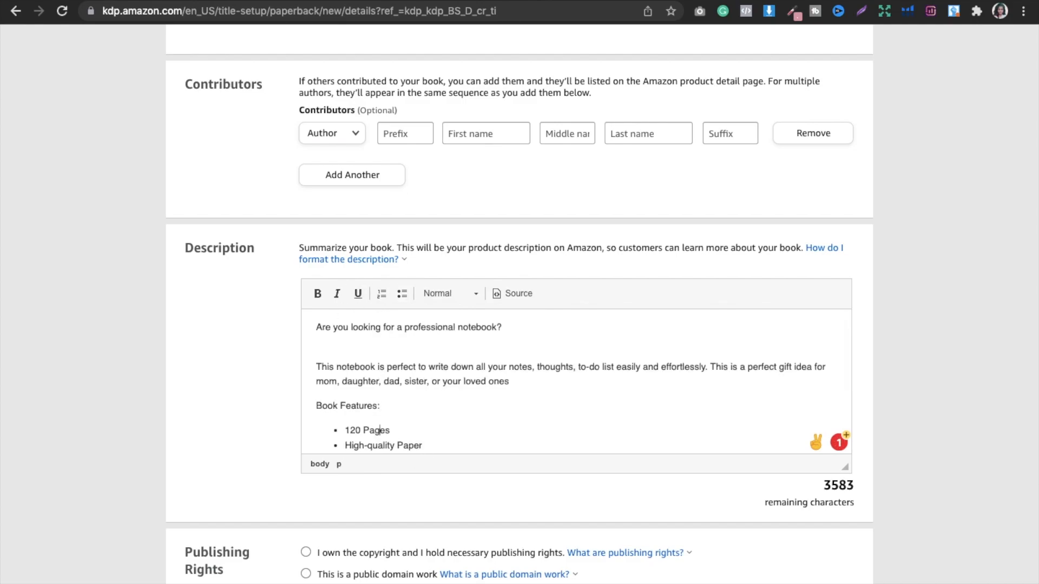
pyautogui.press('Down')
pyautogui.press('Down')
pyautogui.press('Down')
pyautogui.press('Down')
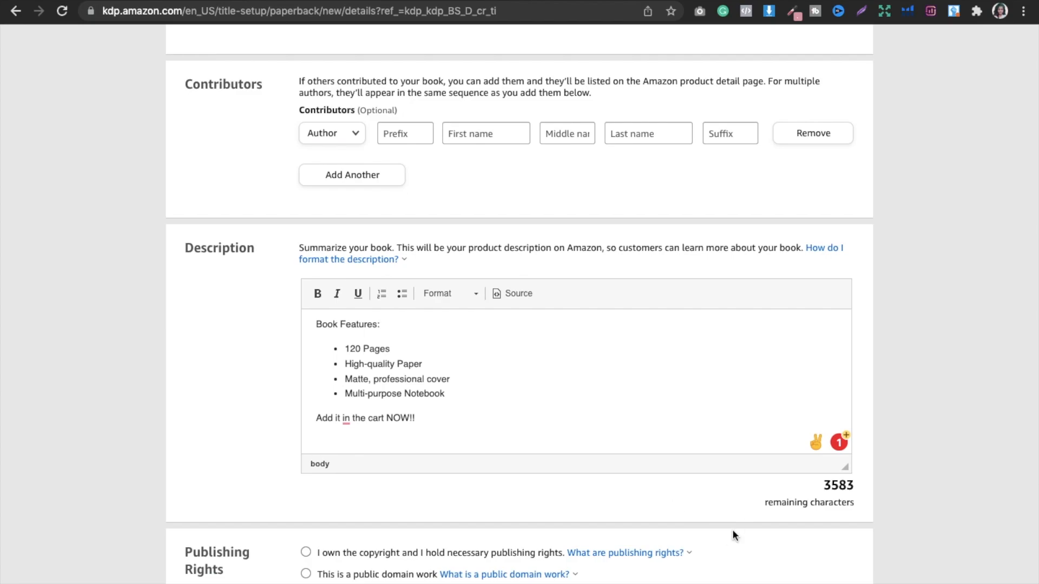
# Declare ownership of the copyright and the necessary publishing rights for the book.
pyautogui.scroll(-3, 732, 533)
pyautogui.scroll(-3, 733, 530)
pyautogui.click(305, 207)
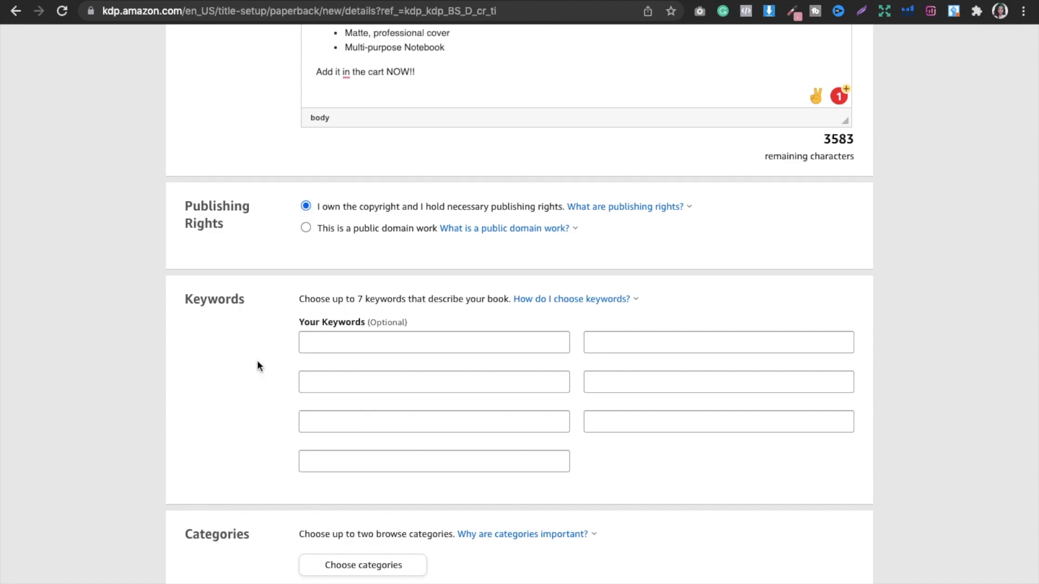
# Enter "workbook christmas presents thanksgiving" as the first keyword.
pyautogui.scroll(-1, 258, 365)
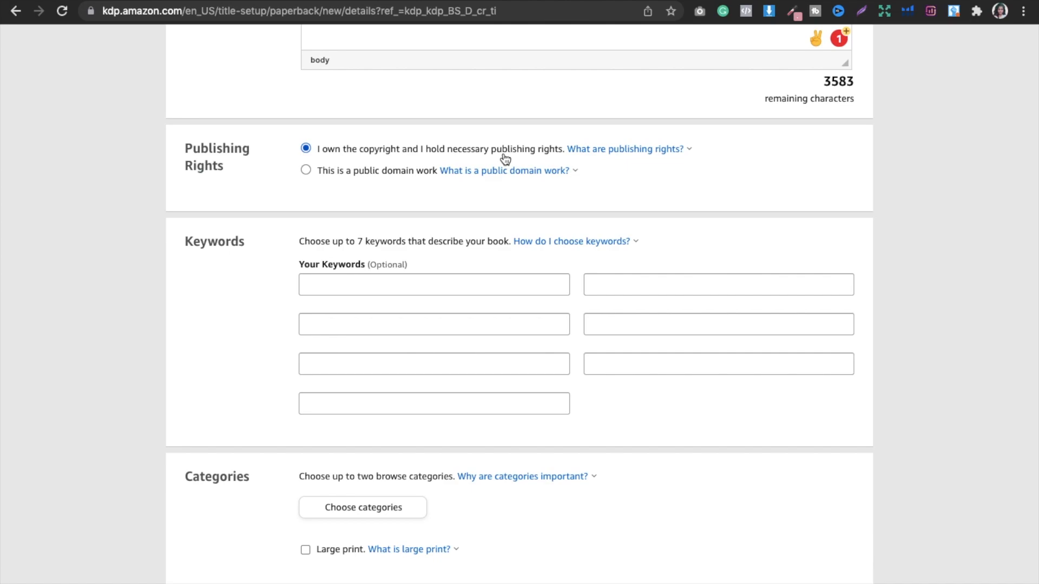
pyautogui.scroll(-2, 658, 274)
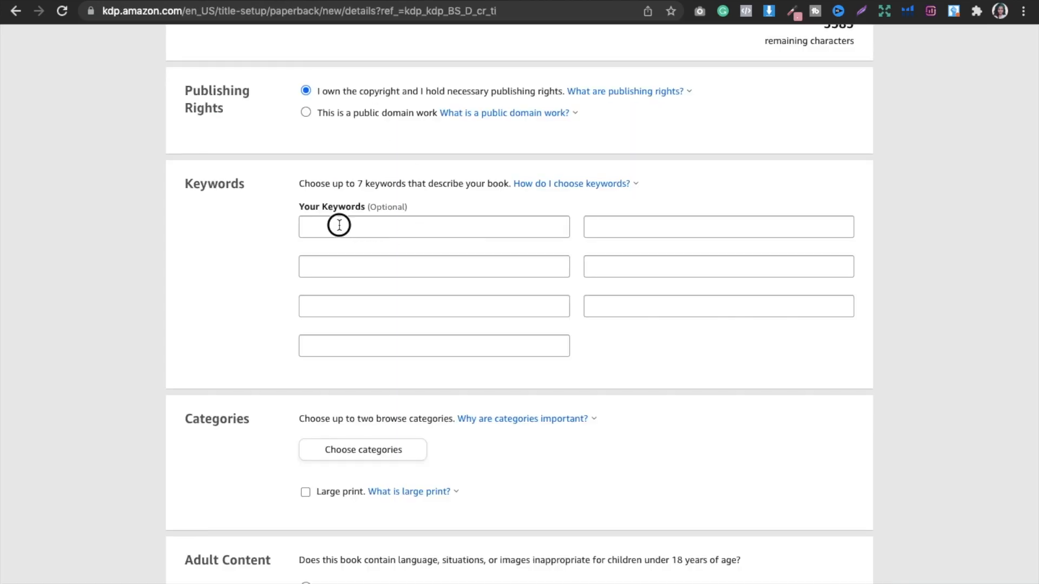
pyautogui.click(339, 225)
pyautogui.write('workbook,')
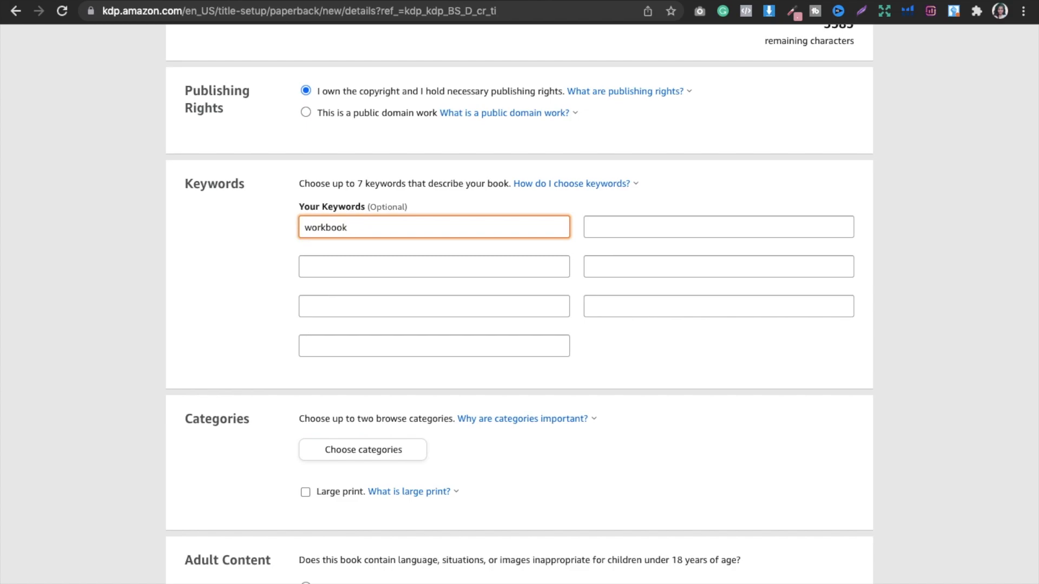
pyautogui.write('christmas presents tha')
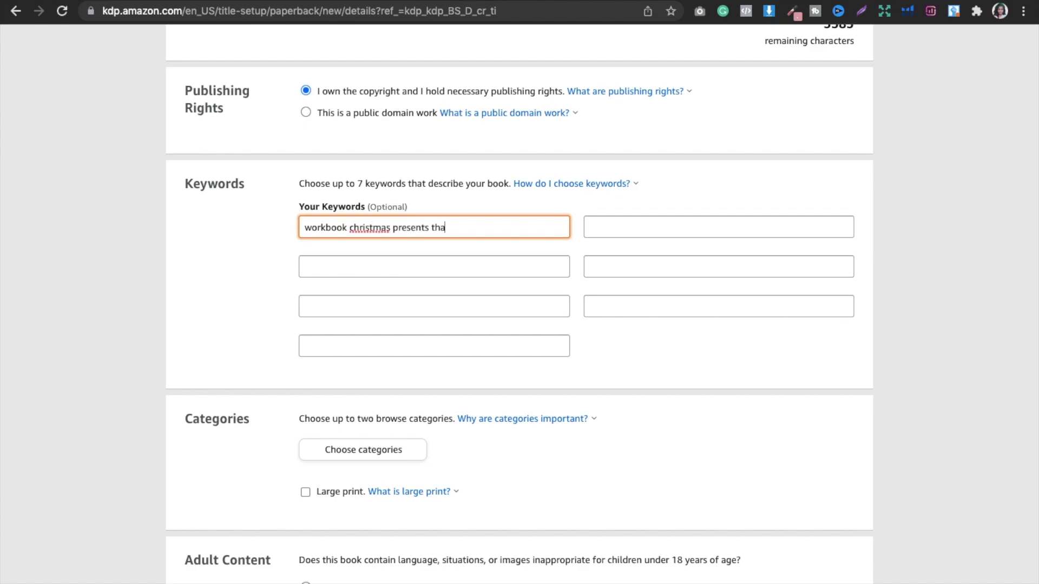
pyautogui.write('nksgiving')
# Enter "mother father flower designs garden herbs" as the first keyword in the second row.
pyautogui.click(326, 265)
pyautogui.write('mom d')
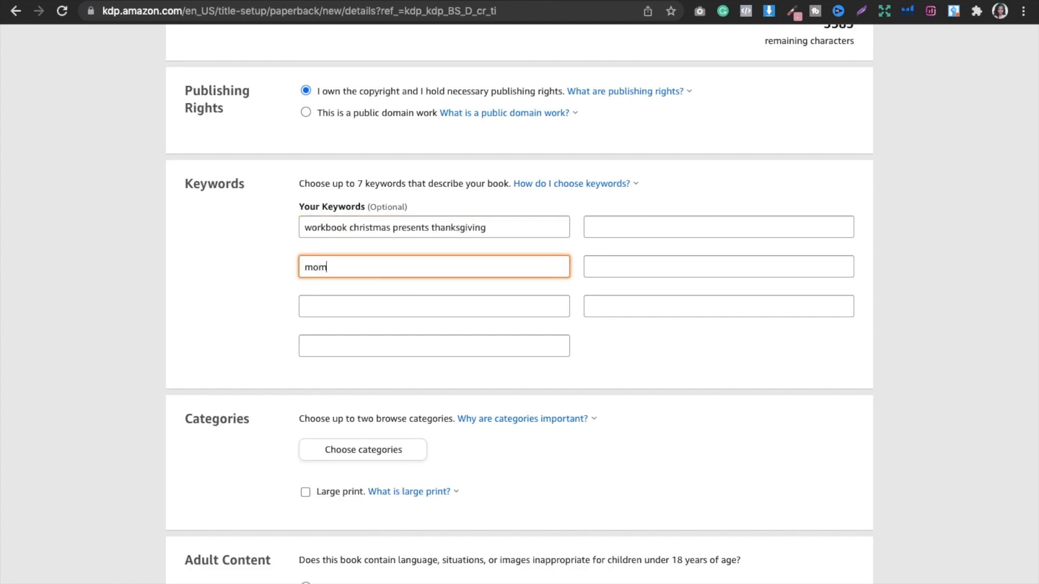
pyautogui.press('BackSpace')
pyautogui.press('BackSpace')
pyautogui.press('BackSpace')
pyautogui.press('BackSpace')
pyautogui.press('BackSpace')
pyautogui.write('mother father flower designs')
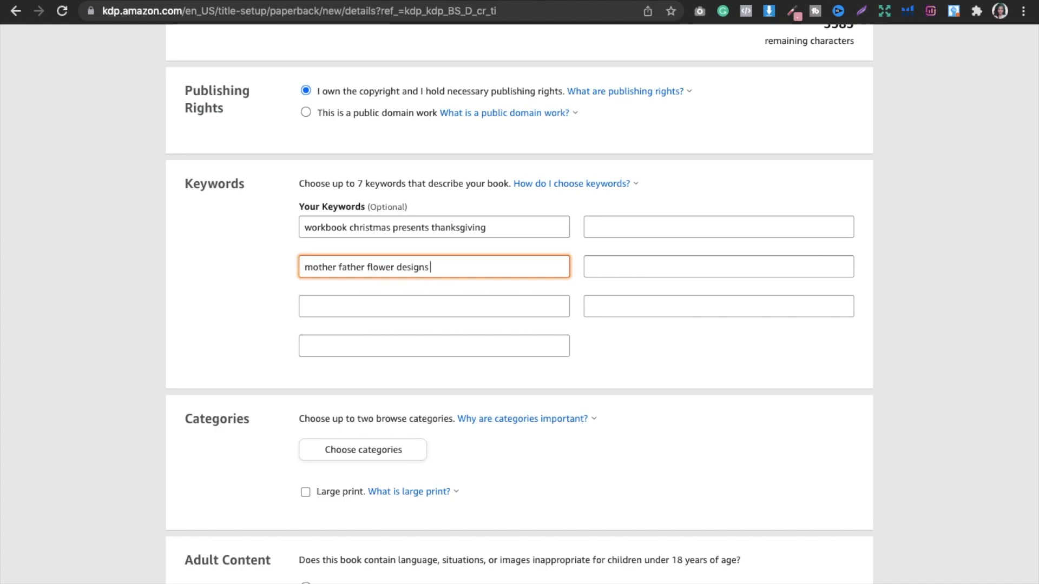
pyautogui.write(' garden')
pyautogui.write('herbs')
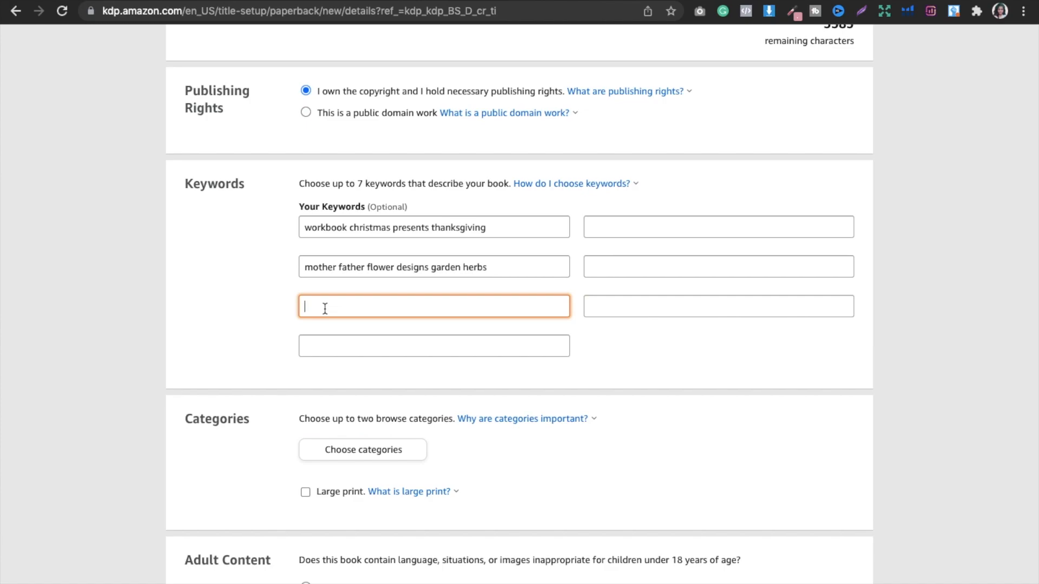
# Fill the third row of keywords with "granny grandmother grandfather sister son" and "baby pink cover black".
pyautogui.write('granny grandmother grandfather ')
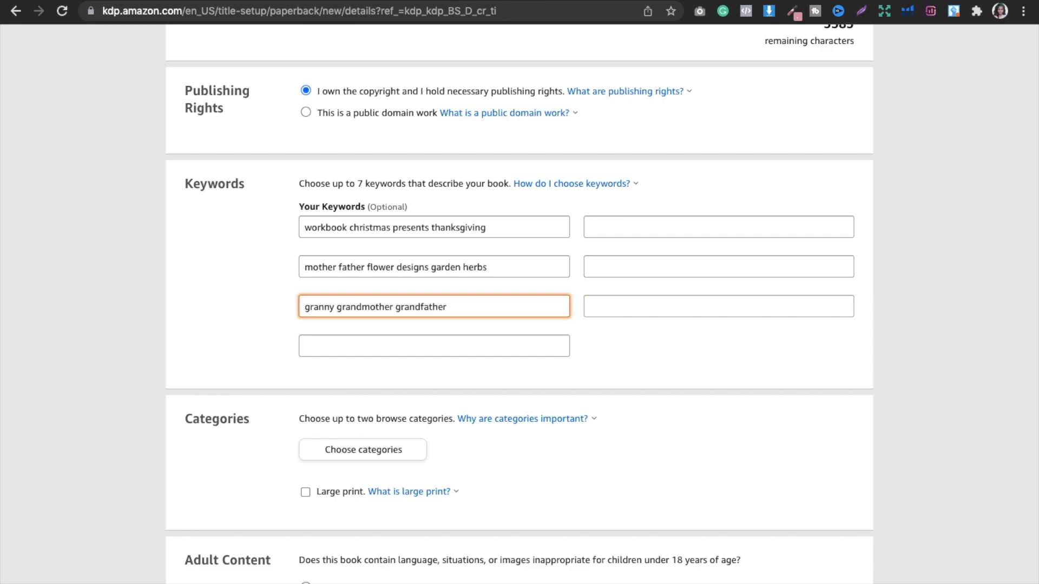
pyautogui.write('sister son')
pyautogui.click(638, 307)
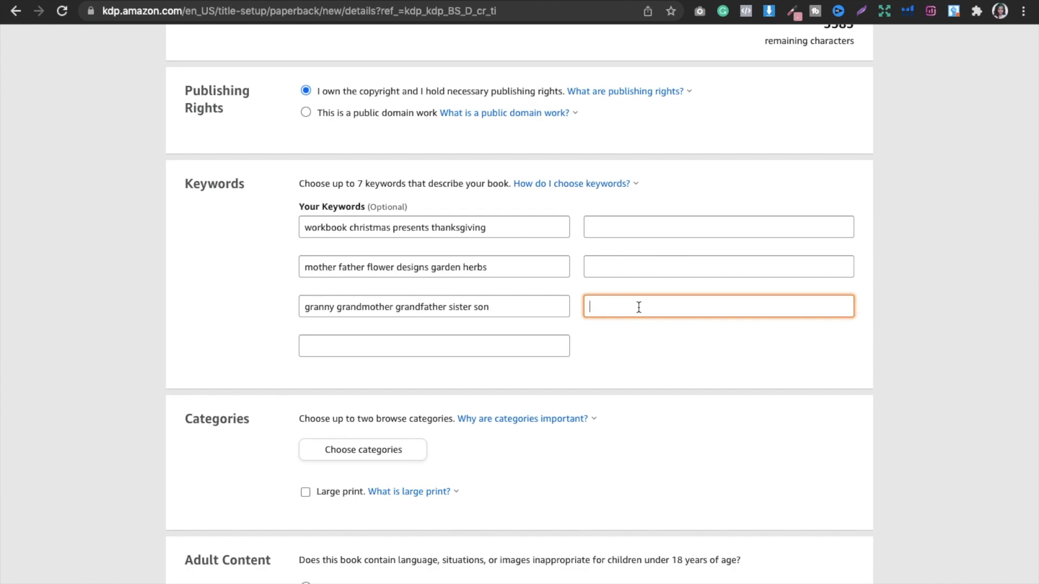
pyautogui.write('baby pink cover black')
# Enter "for writing notes to do list shopping grocery" as the second keyword in the second row.
pyautogui.click(610, 269)
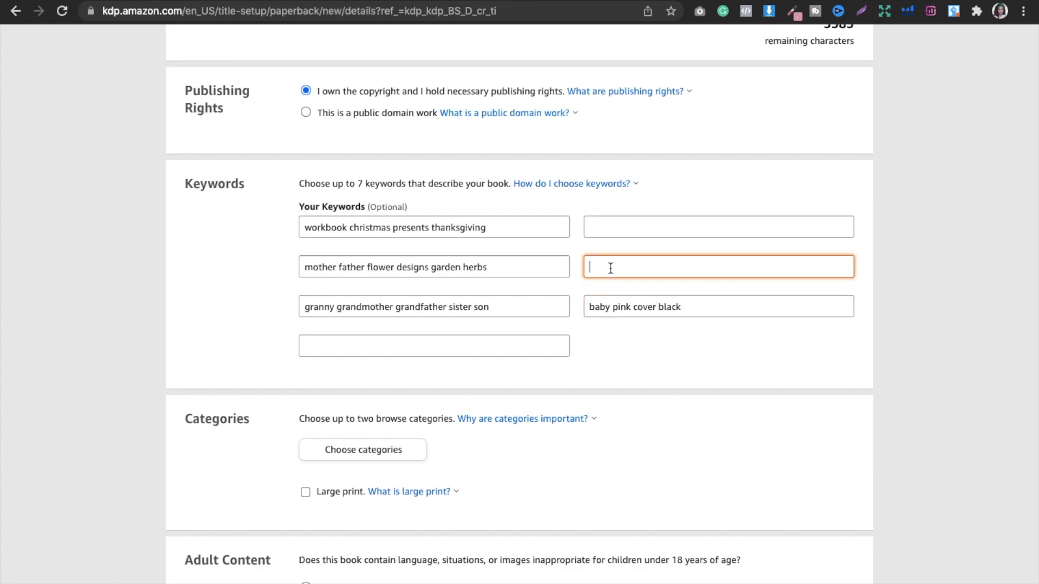
pyautogui.write('foe')
pyautogui.write('r w')
pyautogui.write('riting no')
pyautogui.write('tes, t')
pyautogui.write(' to do ')
pyautogui.write('list ')
pyautogui.write('shopping ')
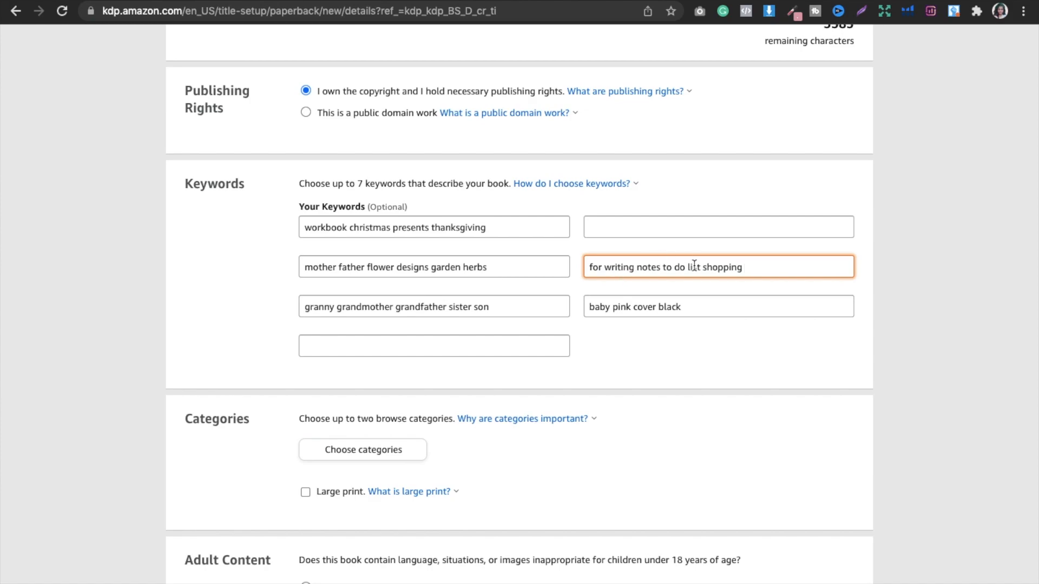
pyautogui.write('grocery')
# Enter "xmas retirement surprise" as the second keyword in the first row.
pyautogui.click(613, 226)
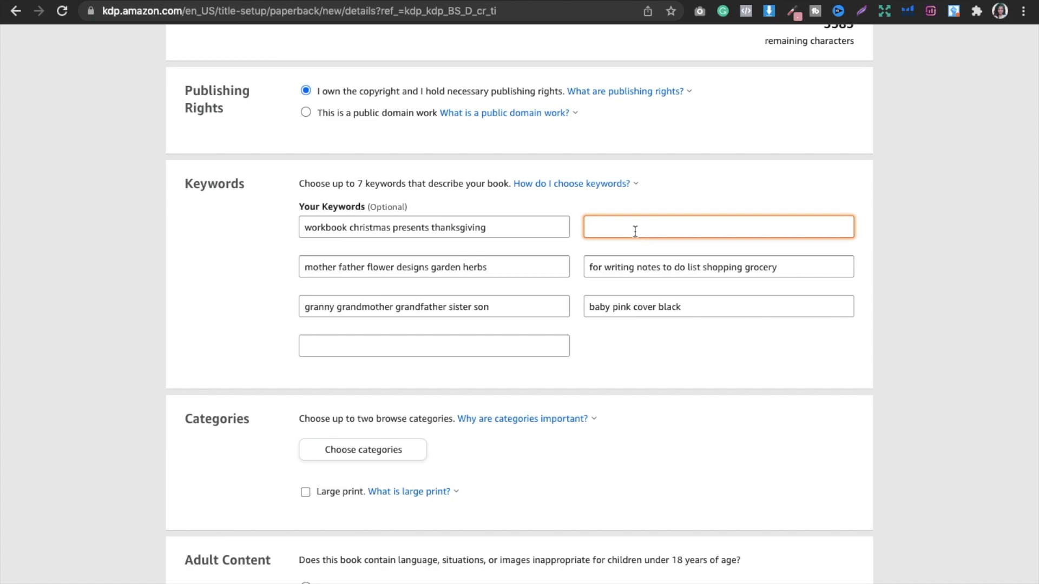
pyautogui.write('xmas')
pyautogui.write('retirement surprise')
pyautogui.click(680, 359)
# Start choosing the book's browse categories and expand Nonfiction down to its Crafts & Hobbies subcategories.
pyautogui.scroll(-1, 680, 358)
pyautogui.scroll(-5, 681, 360)
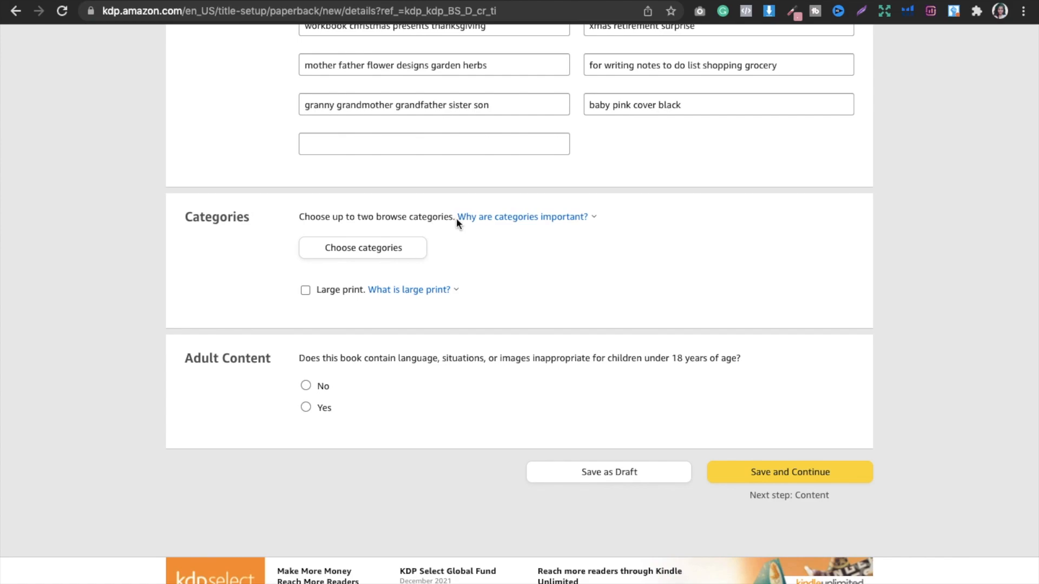
pyautogui.click(340, 252)
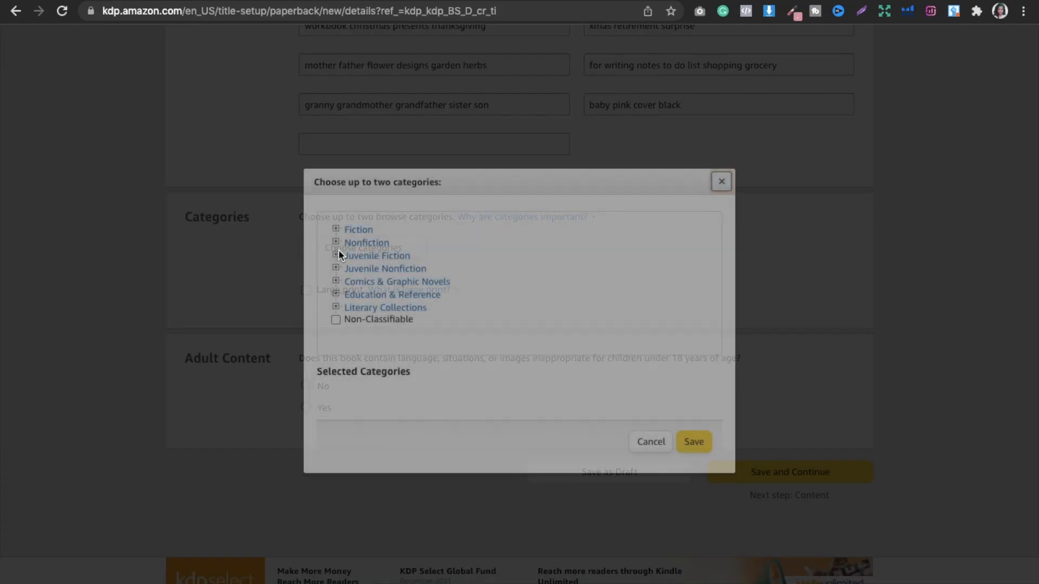
pyautogui.click(370, 244)
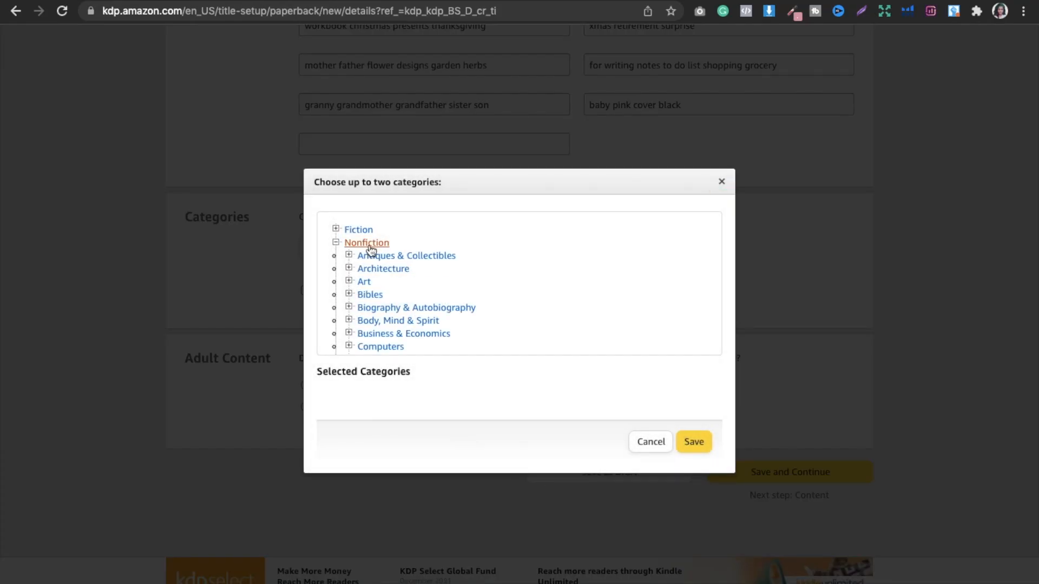
pyautogui.scroll(-2, 453, 271)
pyautogui.scroll(-3, 454, 271)
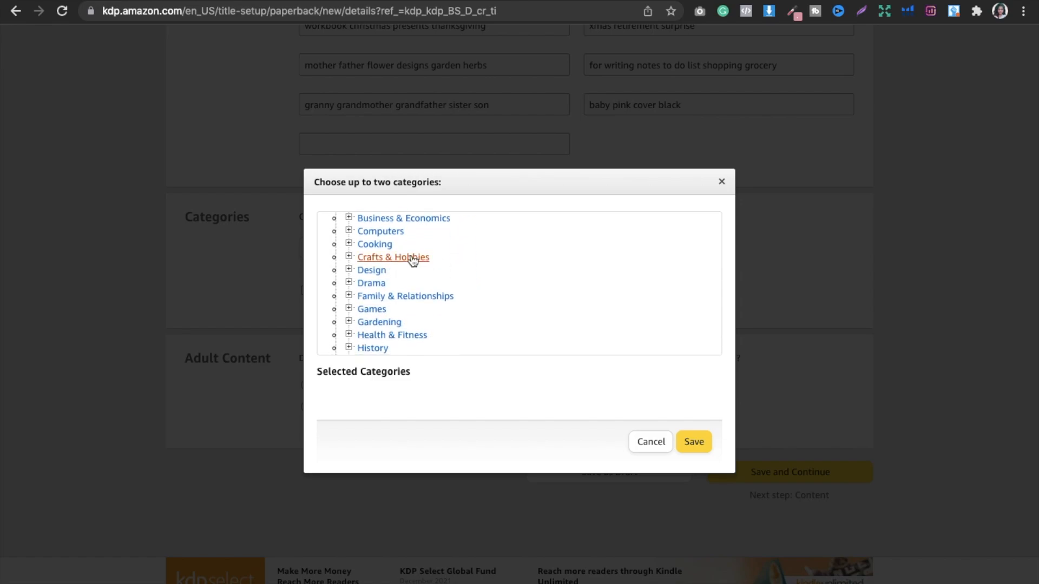
pyautogui.click(388, 259)
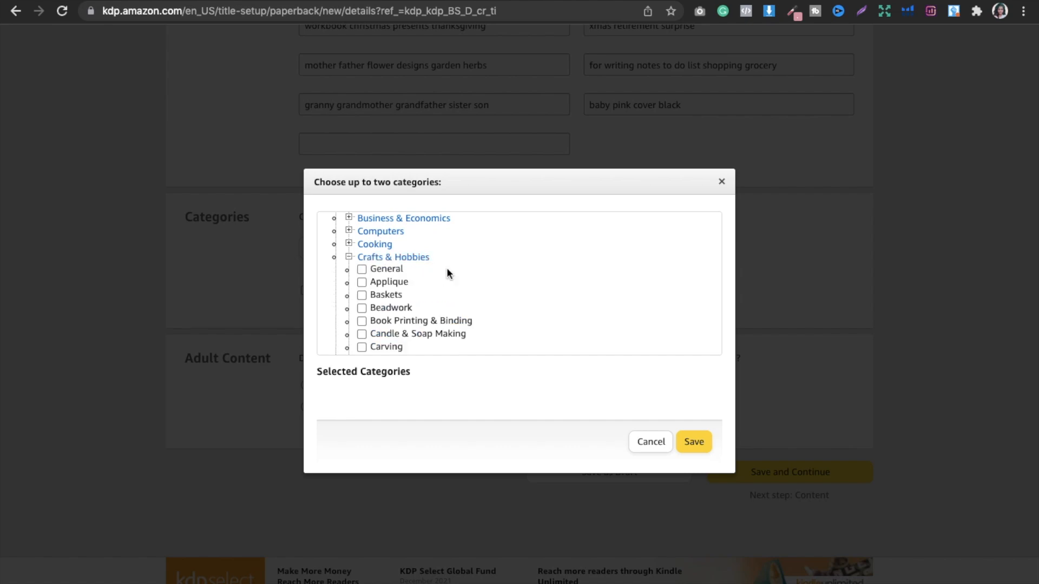
# Look through the Crafts & Hobbies subcategories for one that suits the notebook.
pyautogui.scroll(-1, 446, 268)
pyautogui.scroll(-3, 446, 272)
pyautogui.scroll(-2, 413, 284)
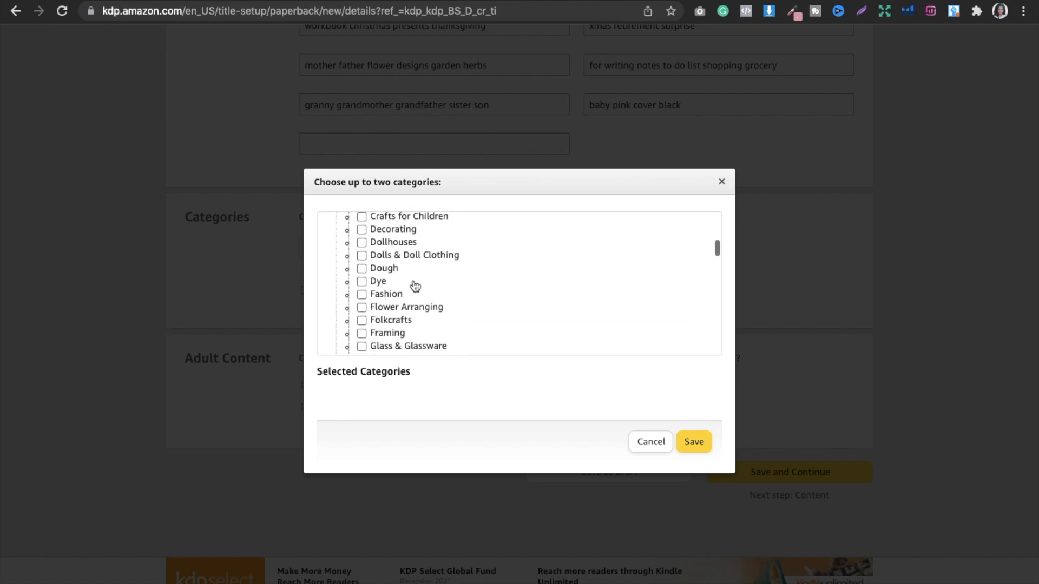
pyautogui.scroll(-4, 469, 283)
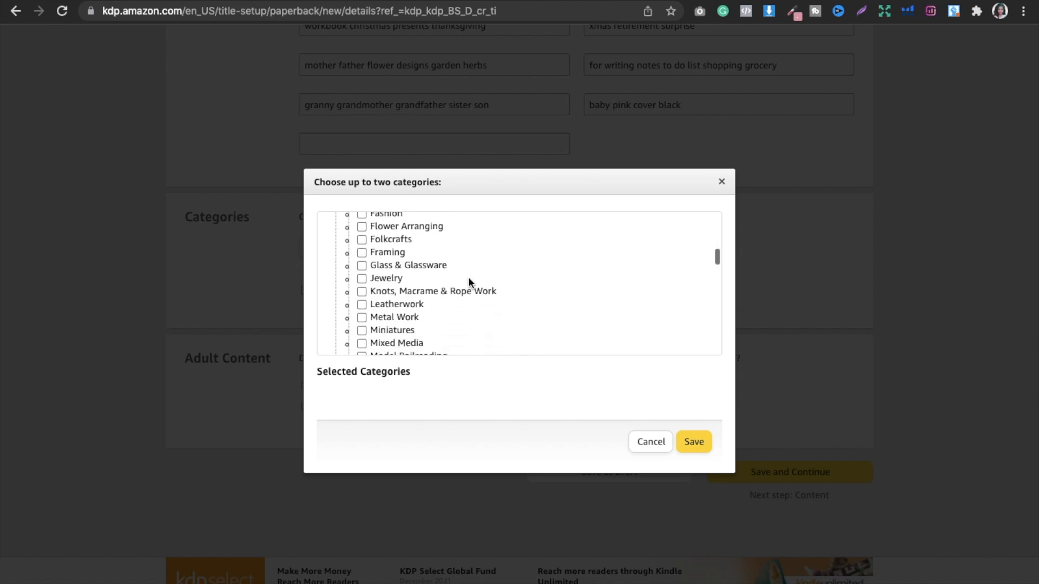
pyautogui.scroll(-5, 469, 283)
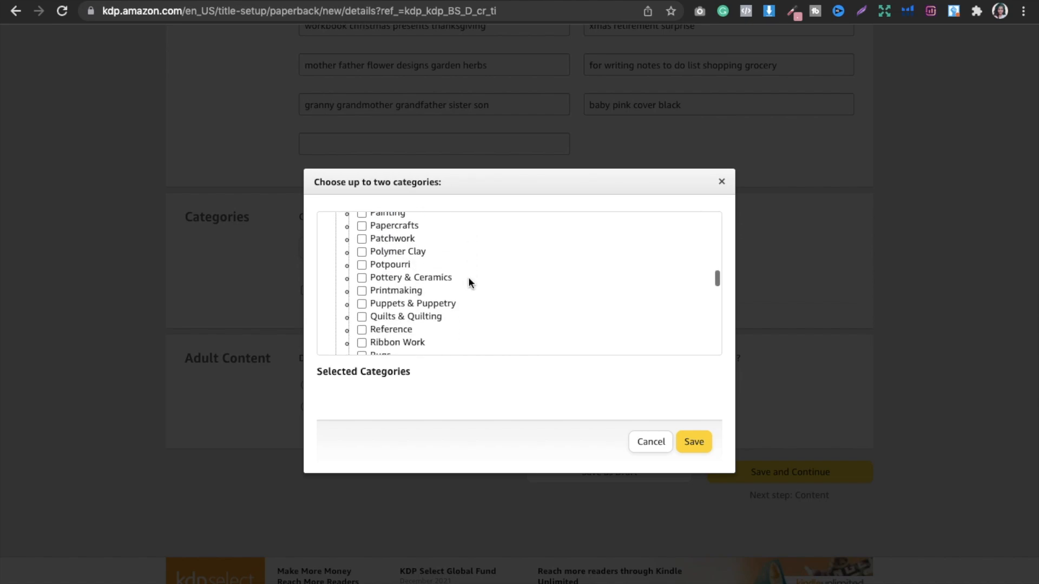
pyautogui.scroll(-4, 469, 283)
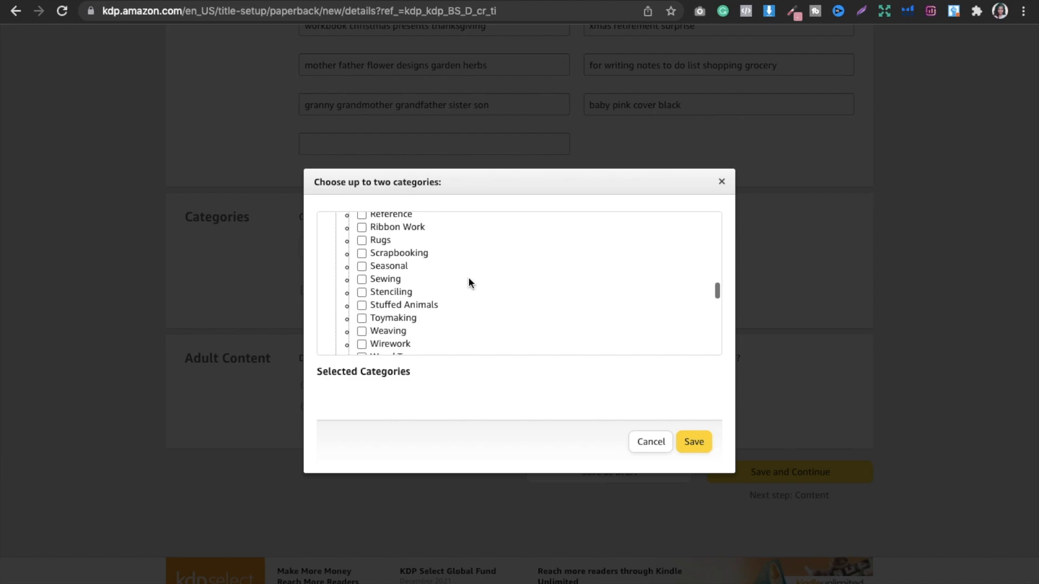
pyautogui.scroll(-3, 469, 283)
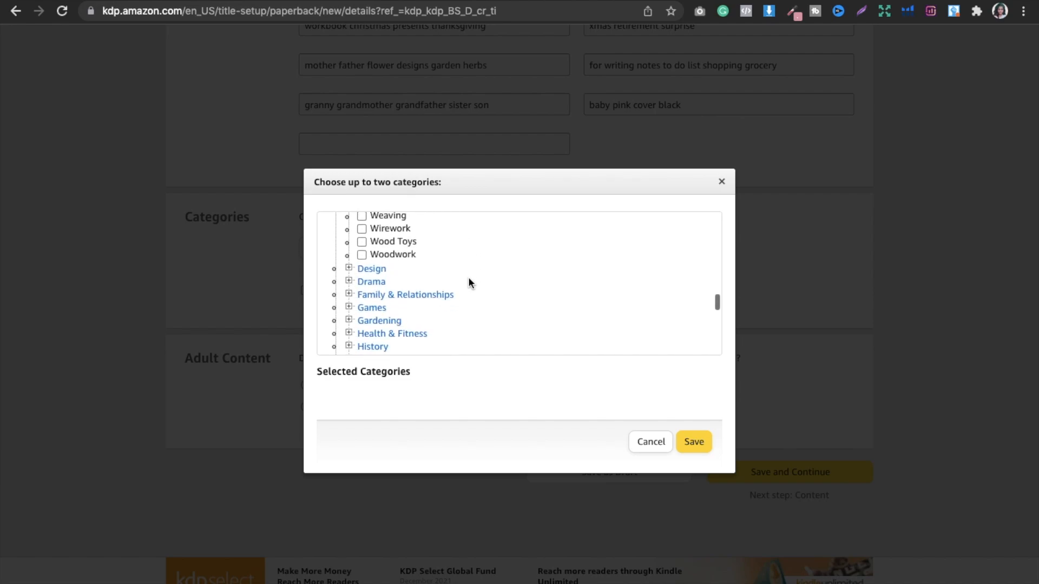
pyautogui.scroll(7, 371, 244)
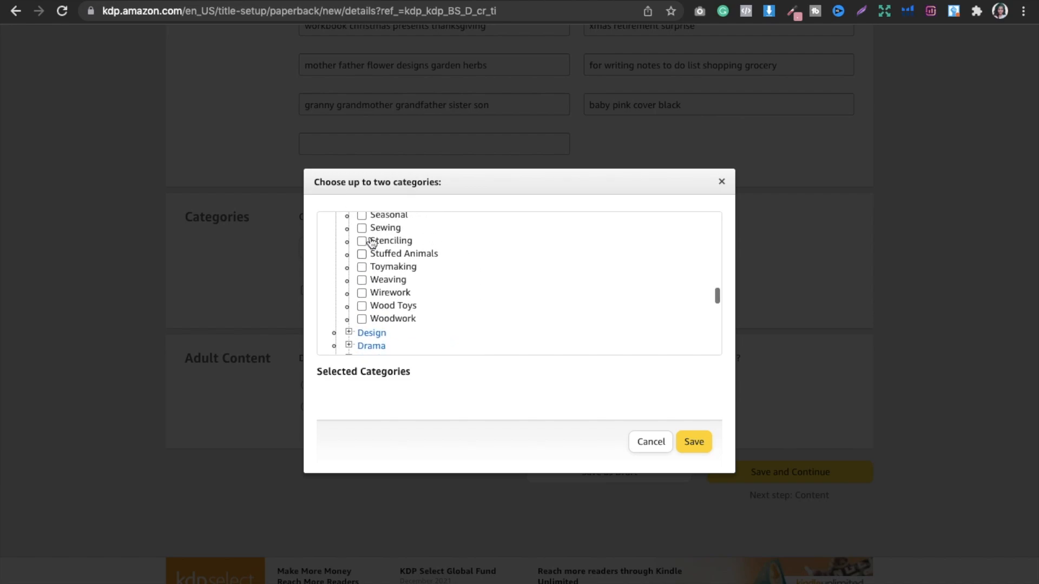
pyautogui.scroll(2, 371, 241)
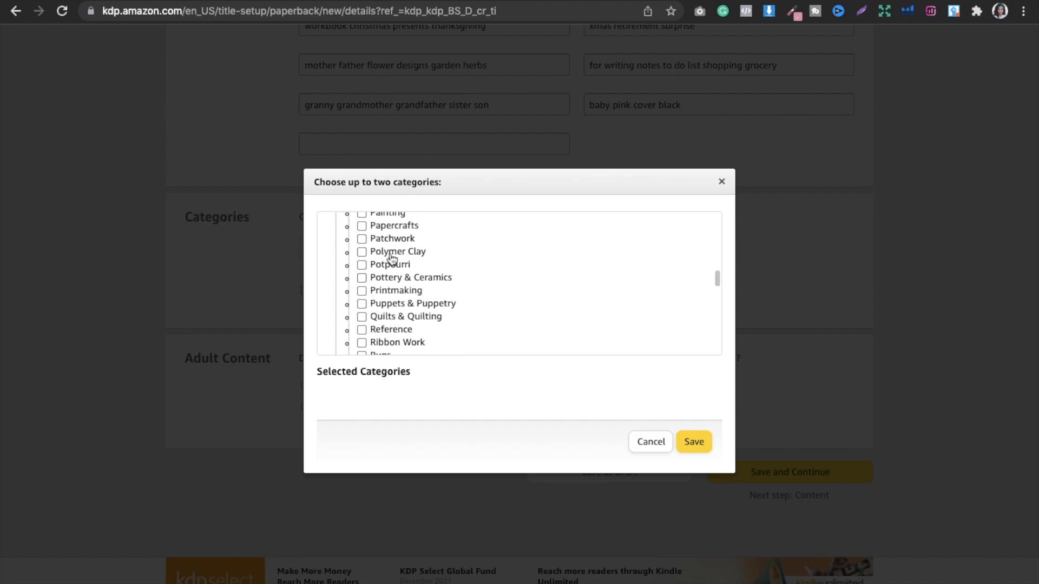
pyautogui.scroll(2, 400, 253)
pyautogui.scroll(1, 400, 253)
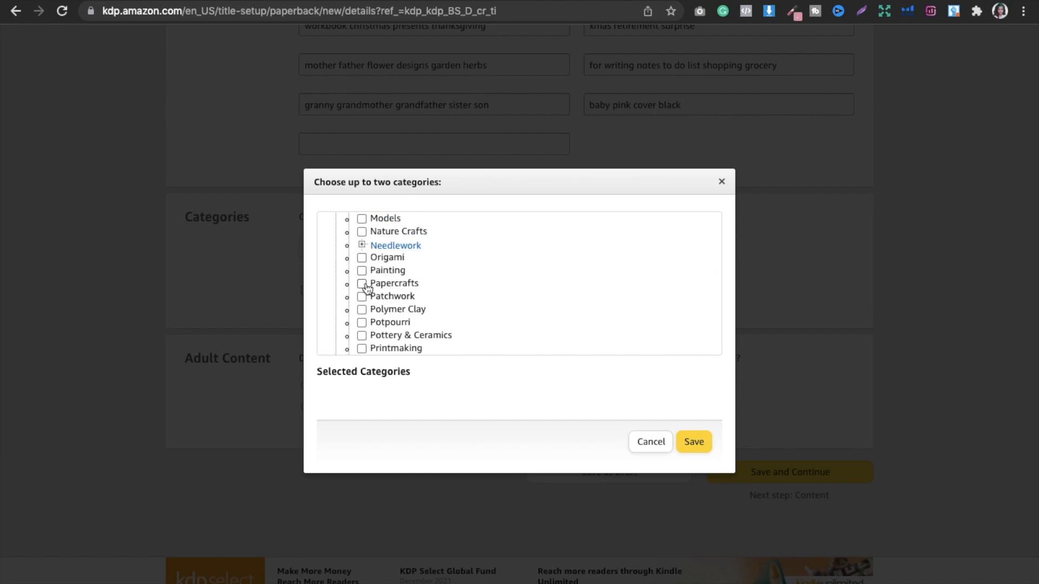
pyautogui.click(363, 284)
pyautogui.click(362, 284)
pyautogui.scroll(4, 366, 288)
pyautogui.scroll(4, 366, 288)
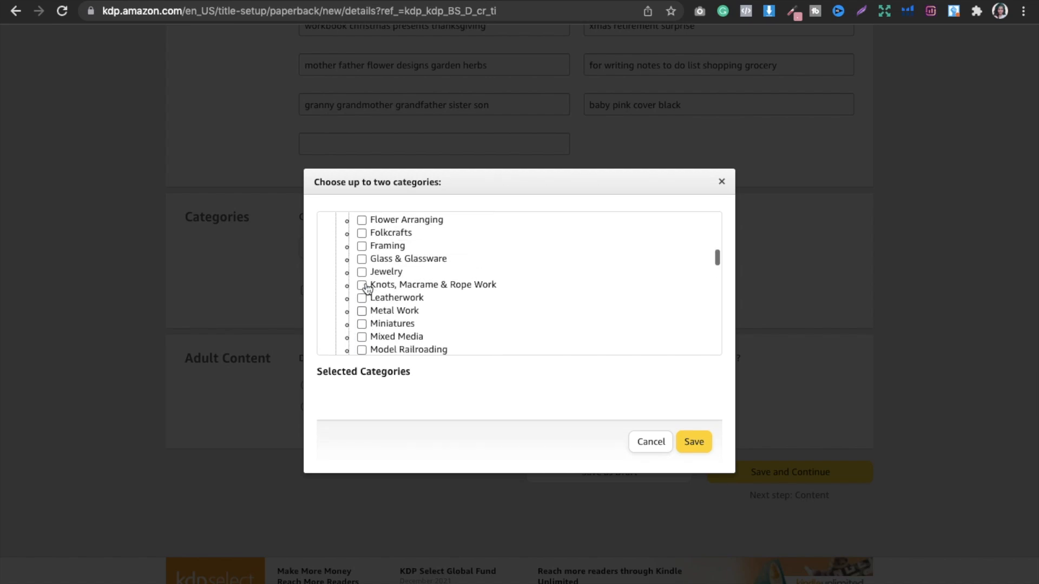
pyautogui.scroll(3, 366, 288)
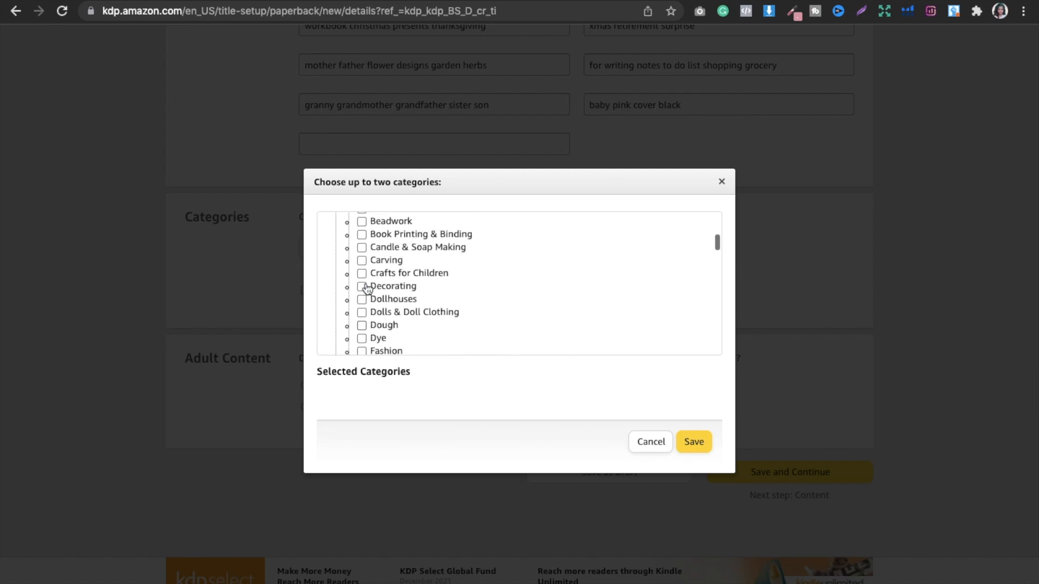
pyautogui.scroll(2, 366, 287)
pyautogui.scroll(-2, 366, 288)
pyautogui.scroll(-15, 366, 288)
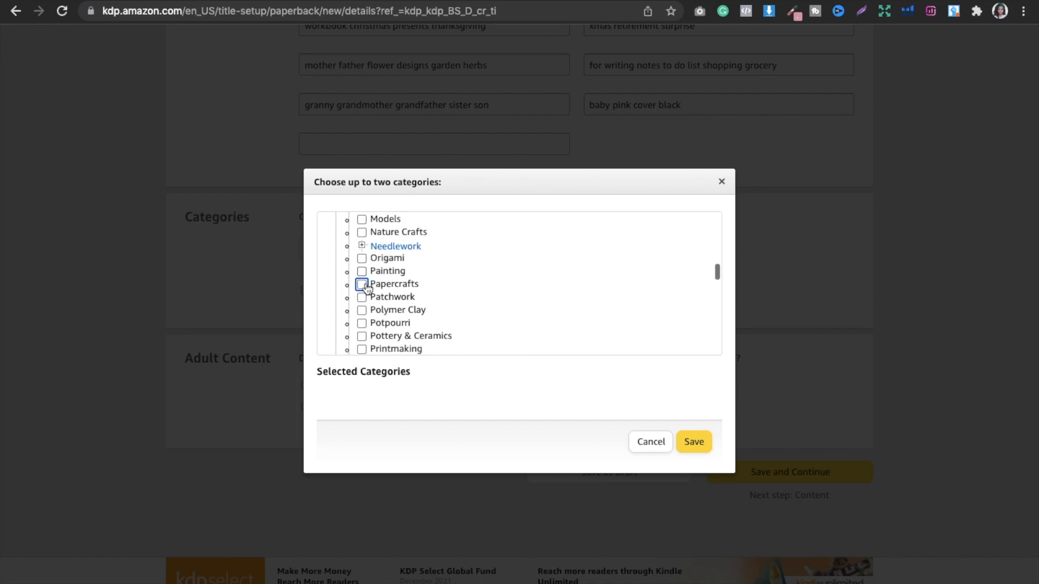
# Expand Gardening under Nonfiction and select Shrubs as the book's first browse category.
pyautogui.scroll(-6, 366, 287)
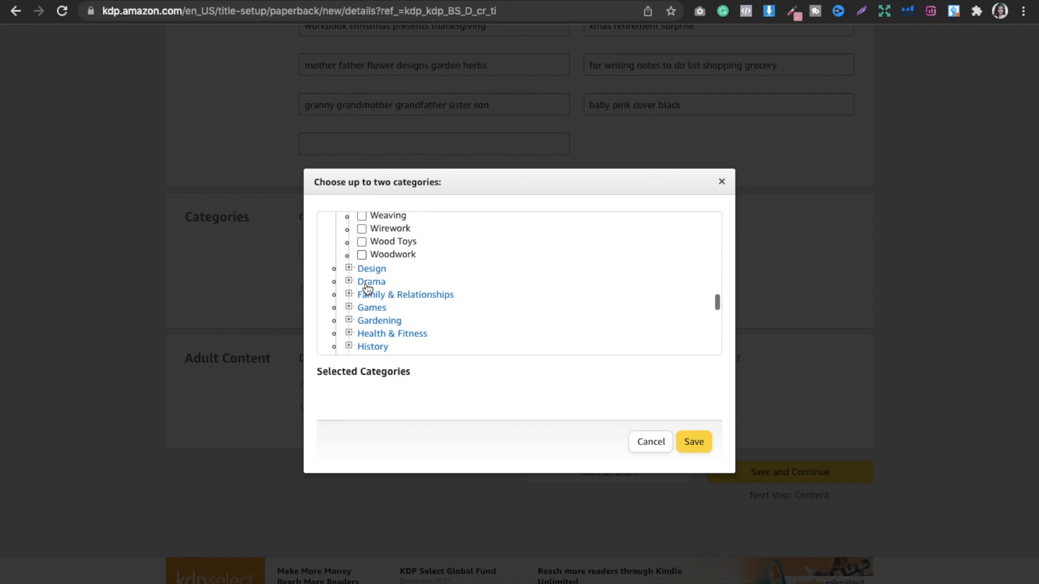
pyautogui.click(385, 292)
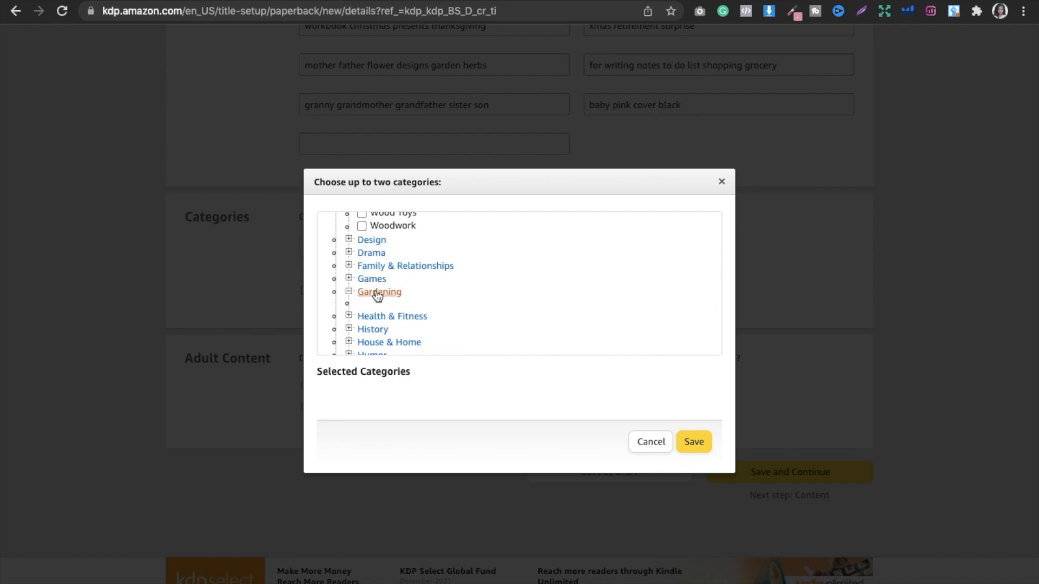
pyautogui.scroll(-3, 463, 309)
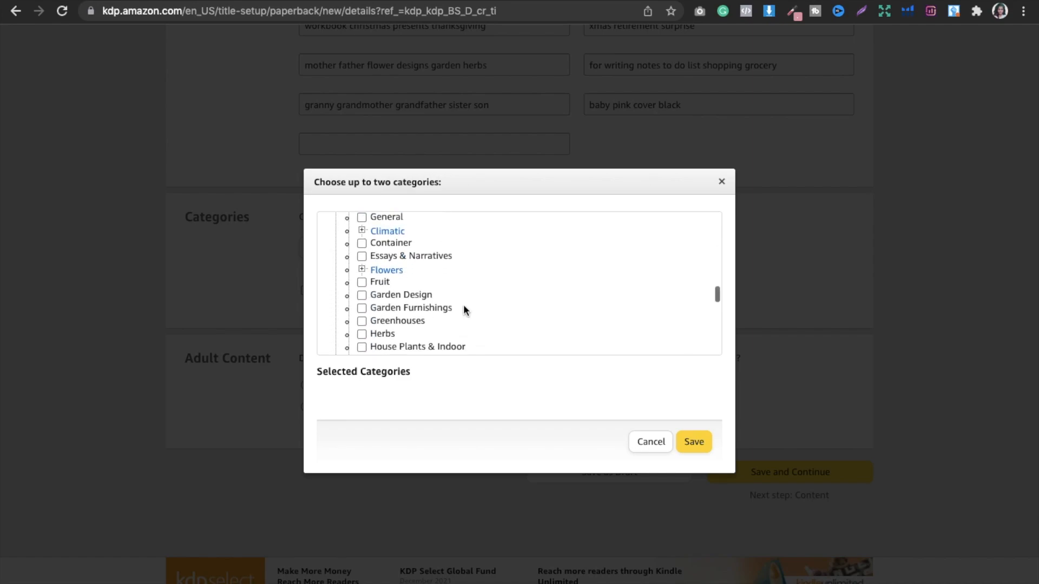
pyautogui.scroll(-2, 464, 309)
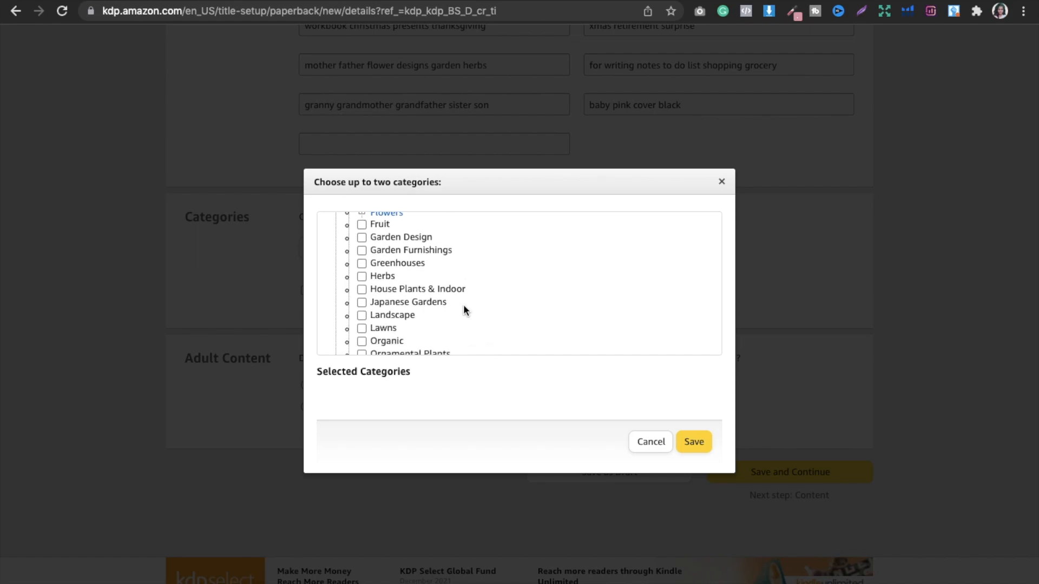
pyautogui.scroll(-2, 463, 310)
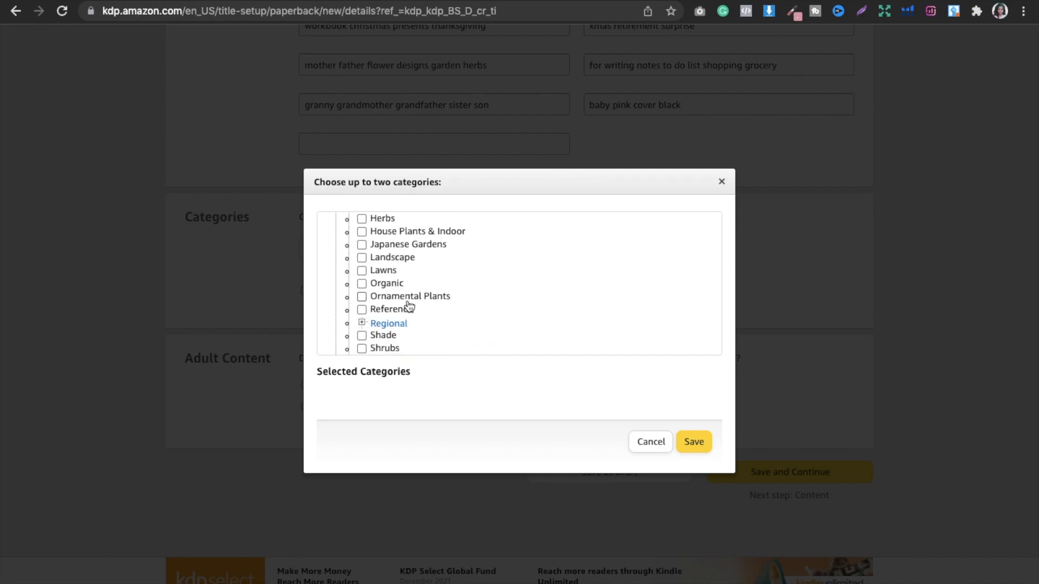
pyautogui.scroll(-3, 376, 258)
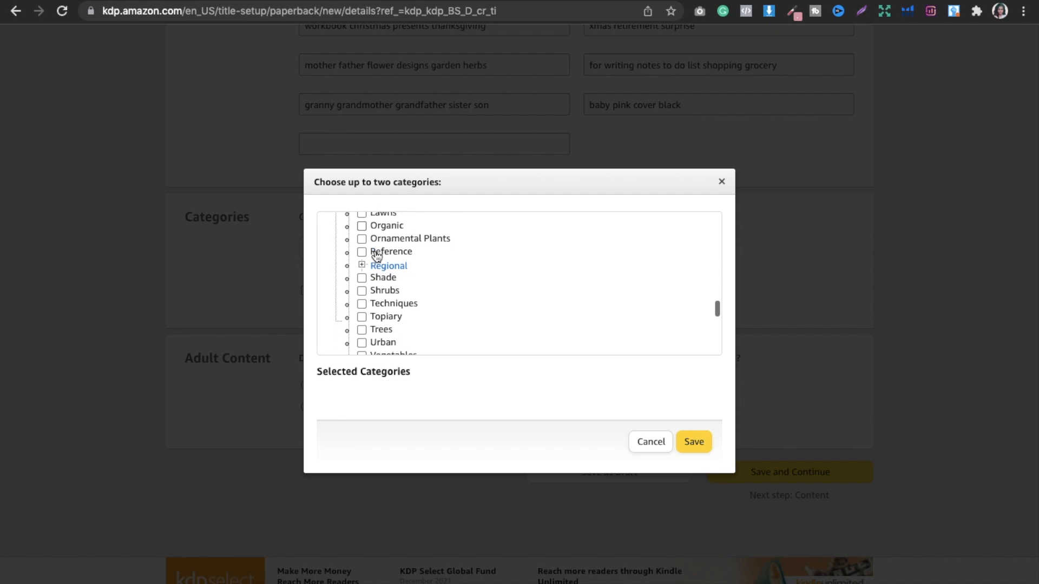
pyautogui.click(363, 263)
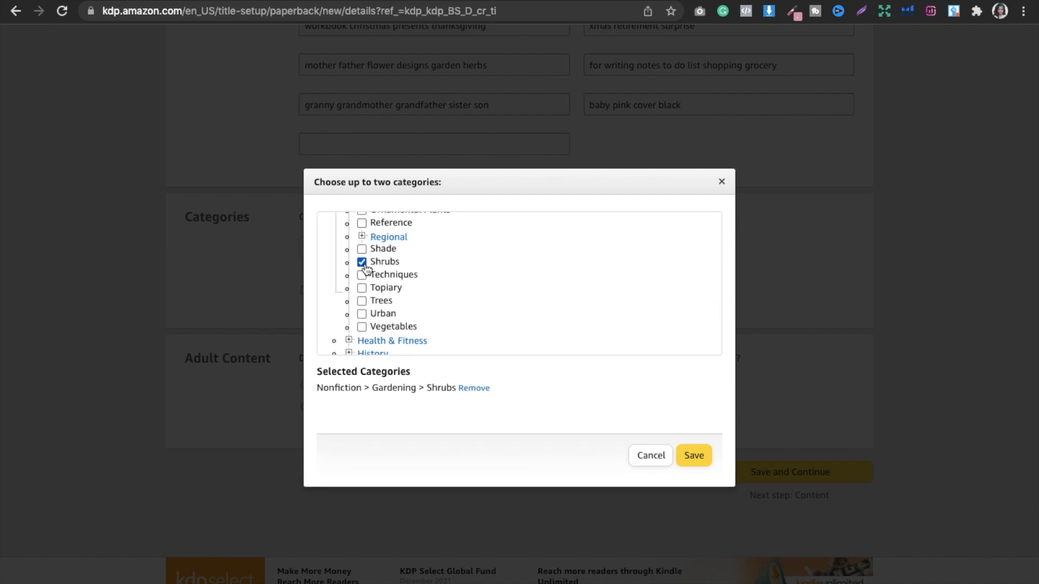
# Add General under Crafts & Hobbies as the second browse category and save the category selection.
pyautogui.scroll(5, 366, 267)
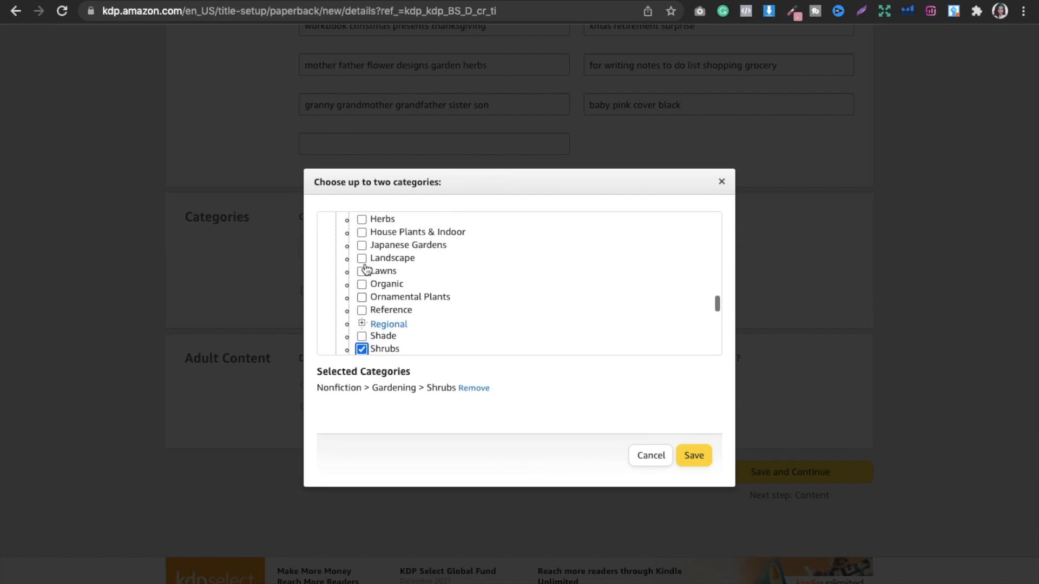
pyautogui.scroll(6, 366, 268)
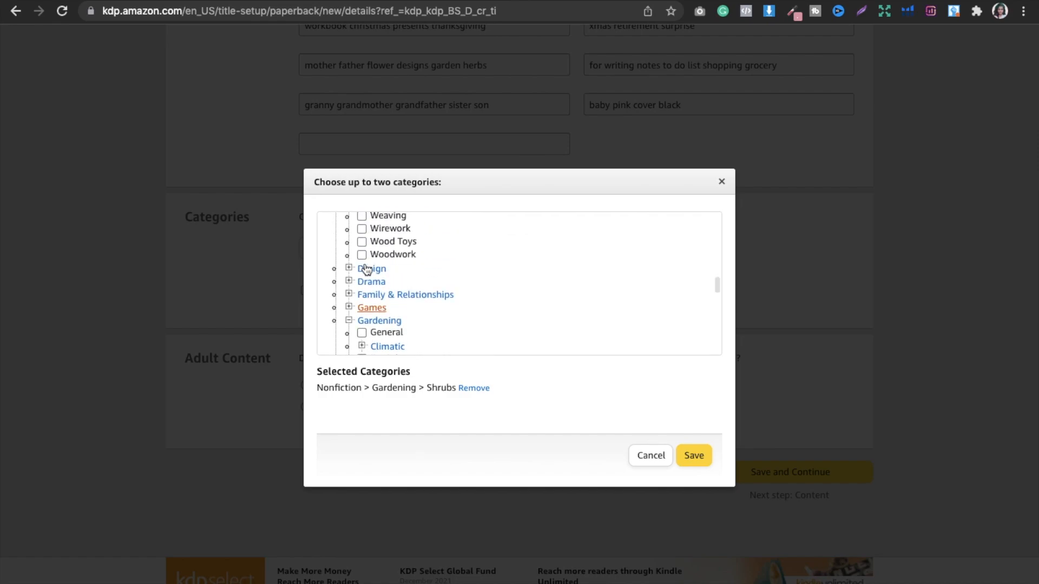
pyautogui.scroll(9, 365, 267)
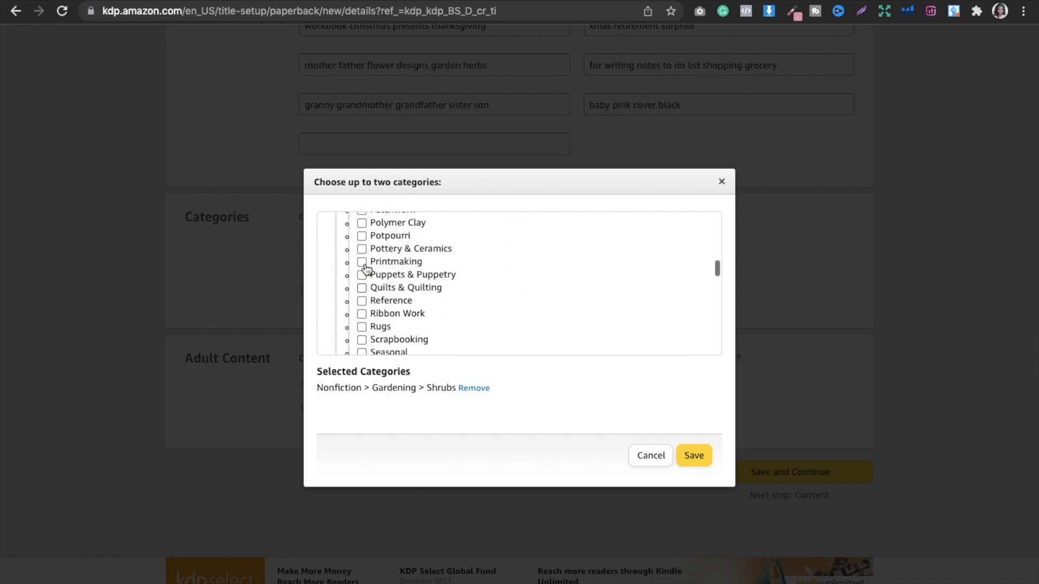
pyautogui.scroll(5, 366, 267)
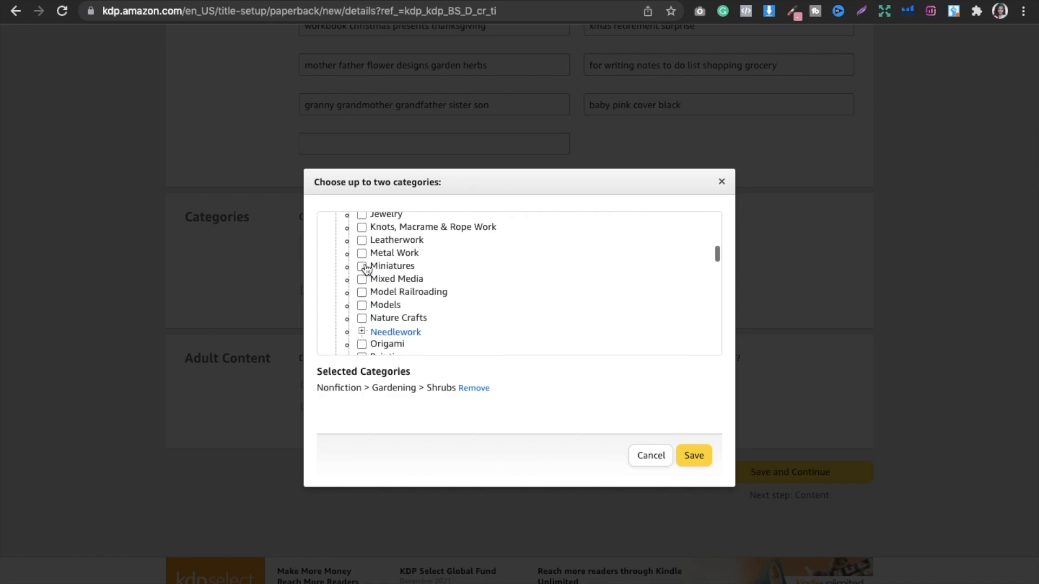
pyautogui.scroll(5, 366, 268)
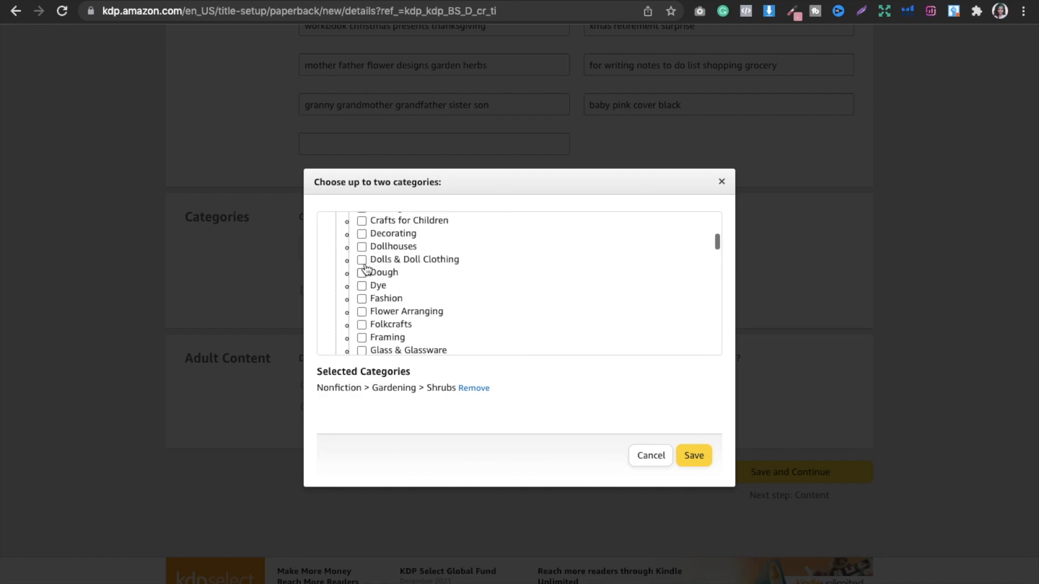
pyautogui.scroll(3, 366, 268)
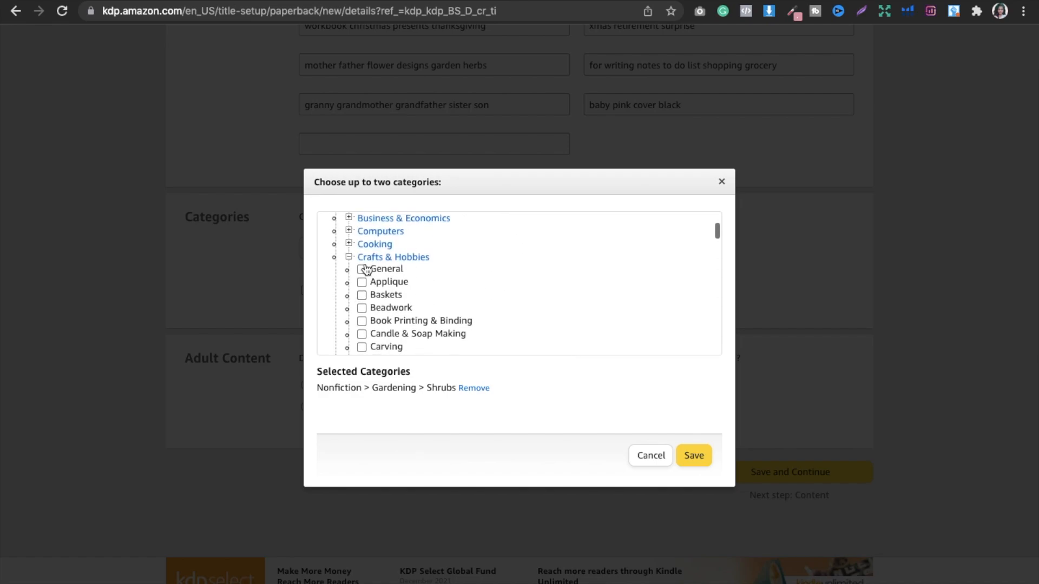
pyautogui.click(366, 267)
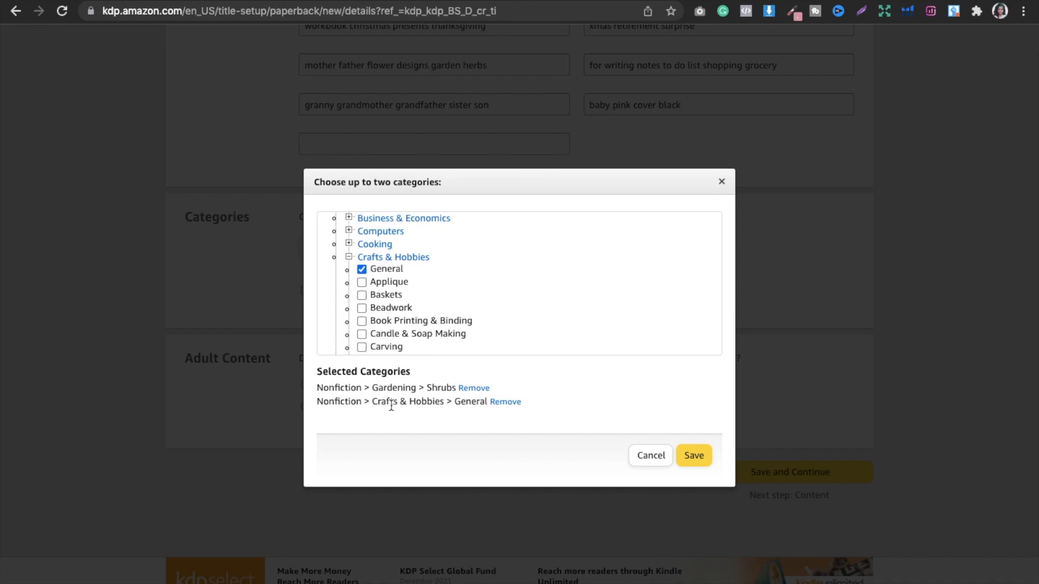
pyautogui.click(693, 455)
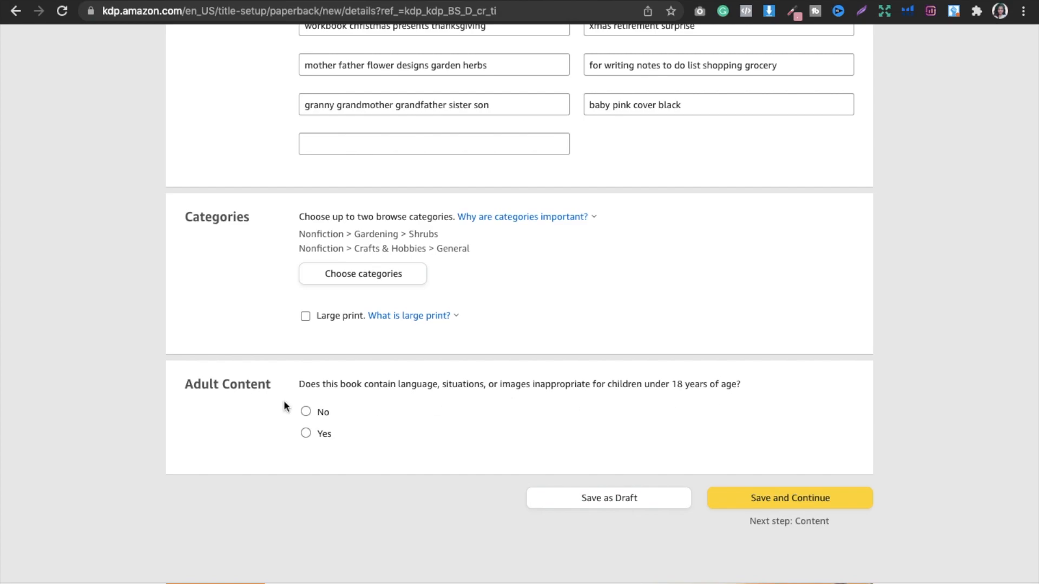
# Declare that the book has no adult content, then save the details and continue to the paperback content.
pyautogui.click(305, 411)
pyautogui.click(735, 505)
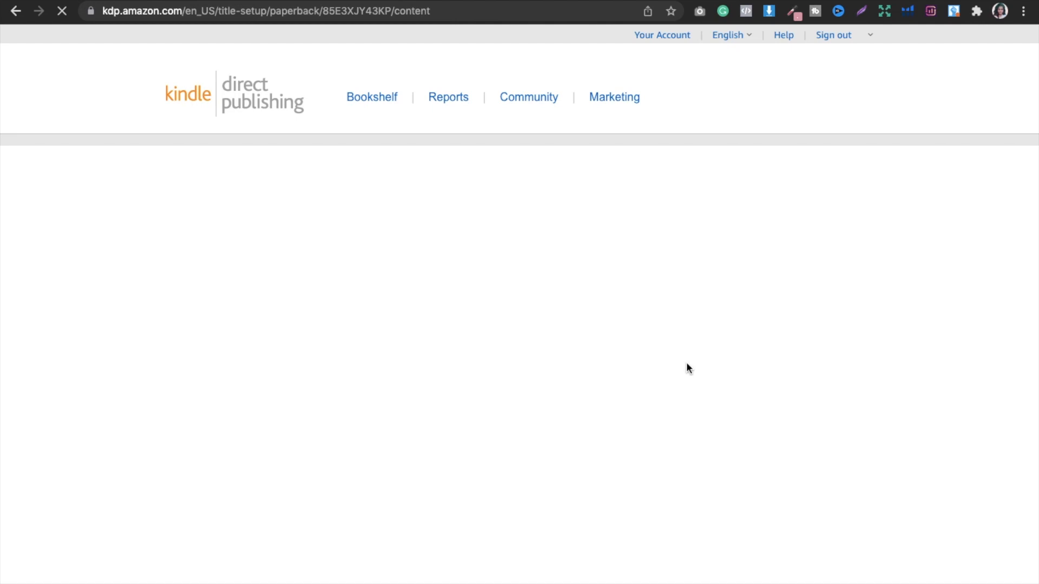
# Get a free KDP ISBN assigned to the paperback.
pyautogui.scroll(-3, 406, 284)
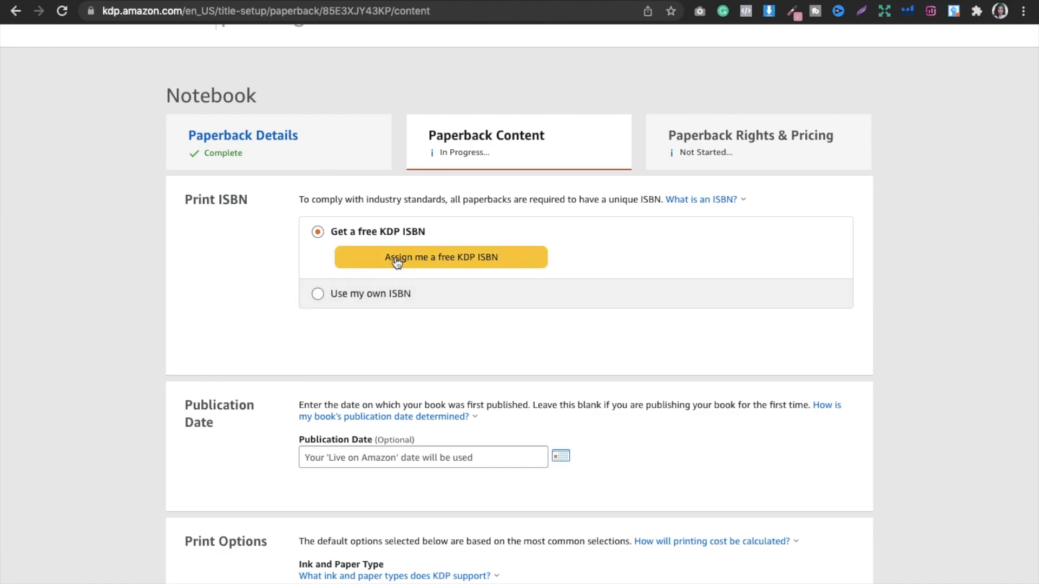
pyautogui.click(441, 263)
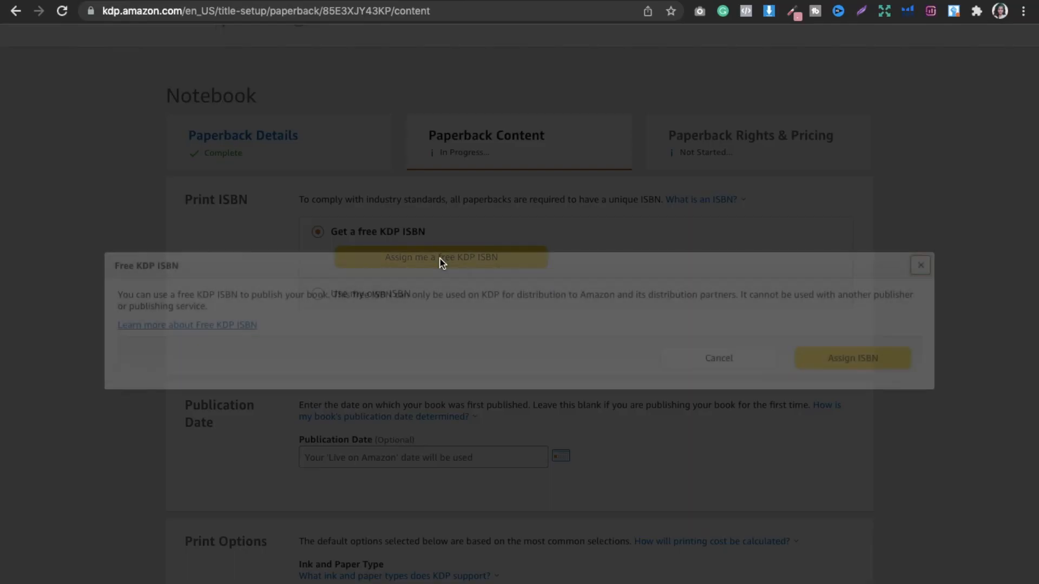
pyautogui.click(844, 362)
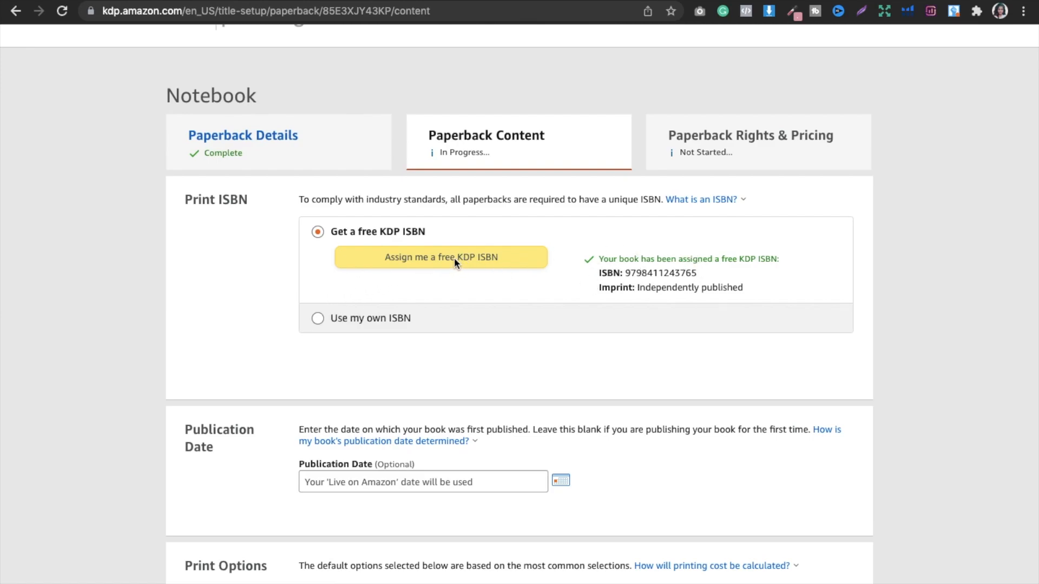
# Review the publication date and the print options for ink and paper type, trim size, bleed and cover finish.
pyautogui.scroll(-3, 630, 273)
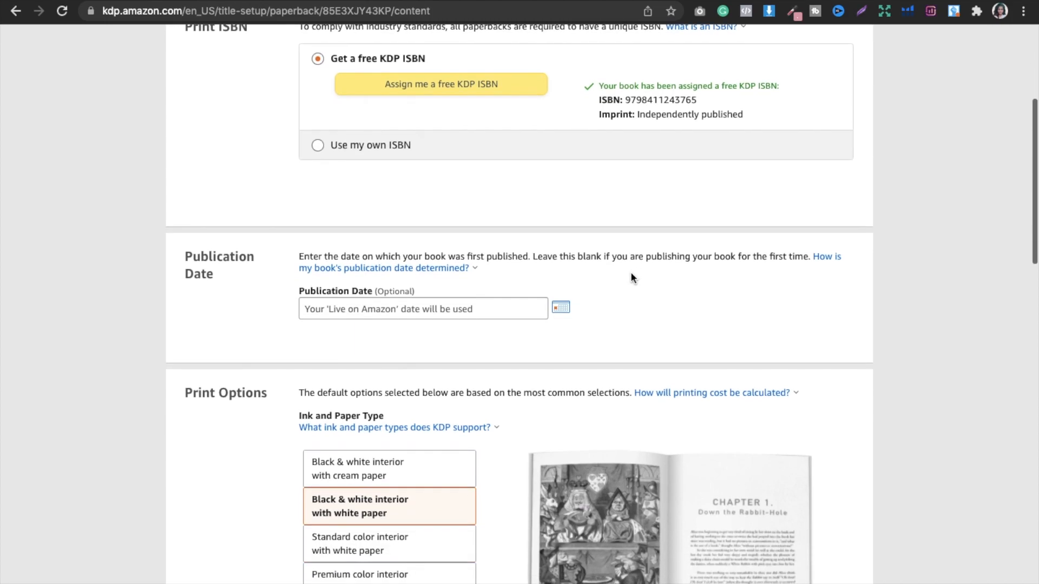
pyautogui.scroll(-1, 631, 273)
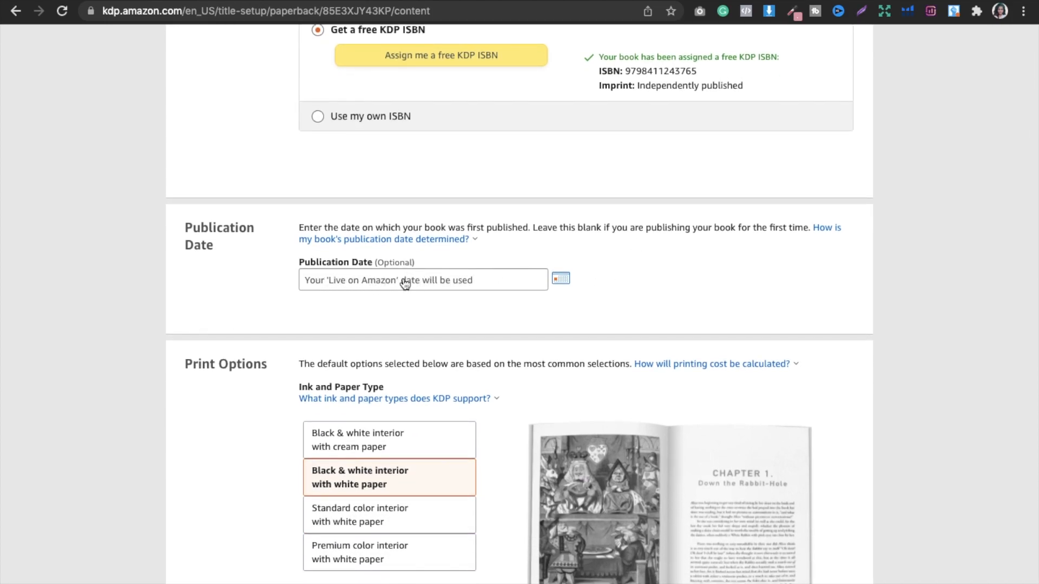
pyautogui.scroll(-2, 604, 278)
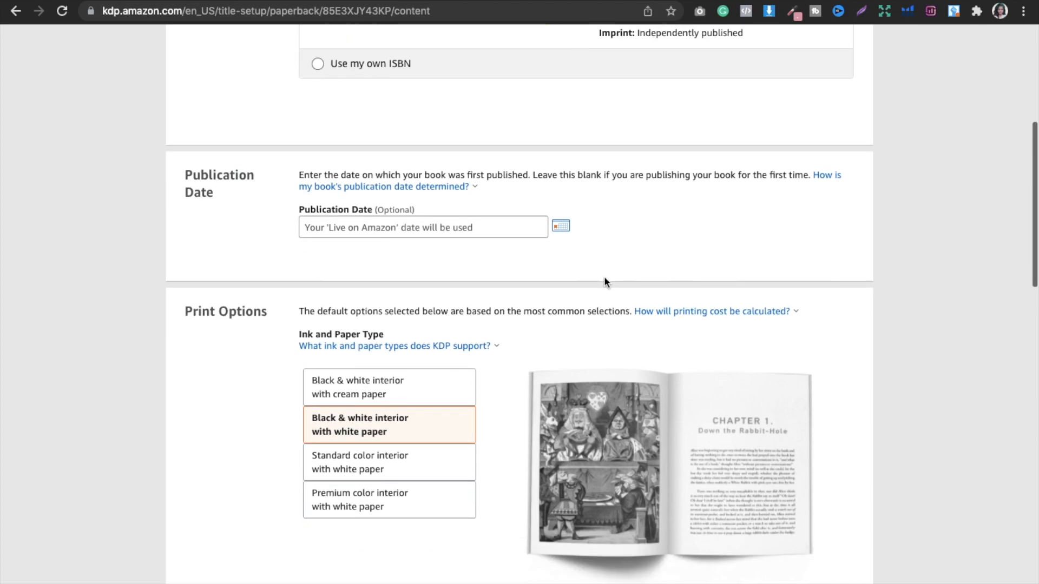
pyautogui.scroll(-8, 604, 282)
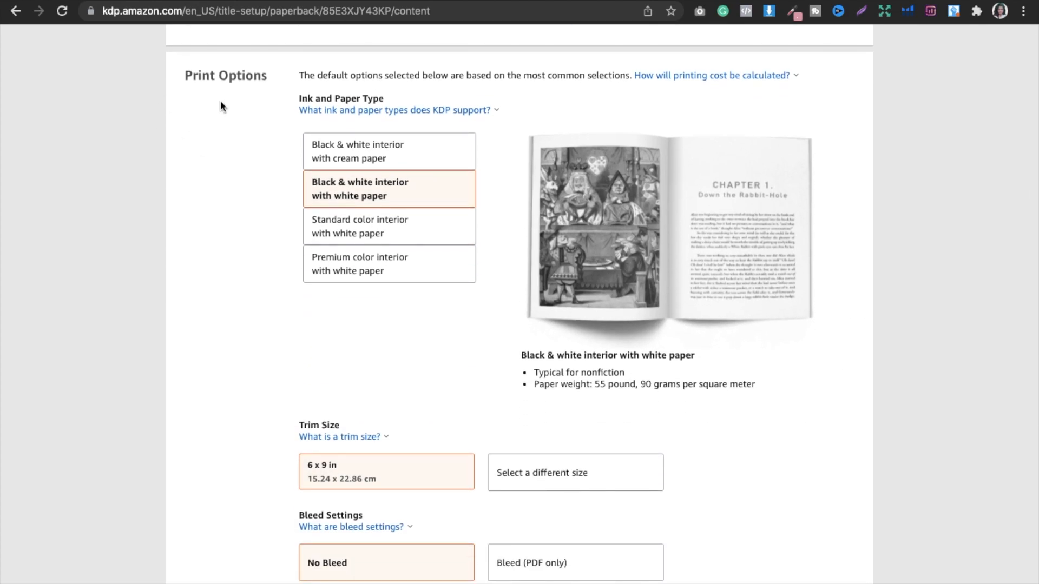
pyautogui.click(343, 110)
pyautogui.scroll(-1, 221, 344)
pyautogui.scroll(-5, 222, 344)
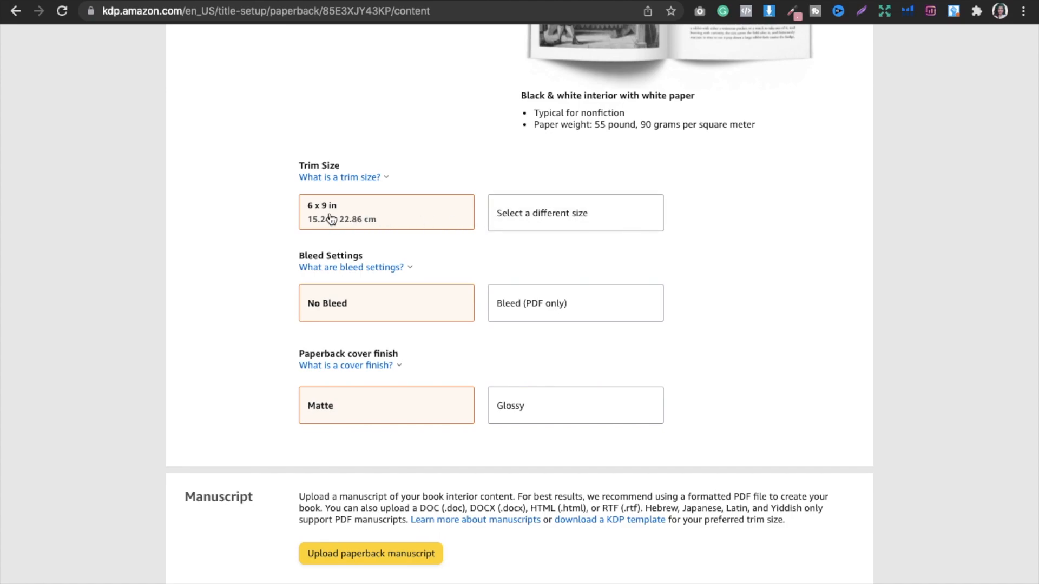
# Check the alternative trim sizes without changing the selection, and set the bleed setting to Bleed (PDF only).
pyautogui.click(552, 211)
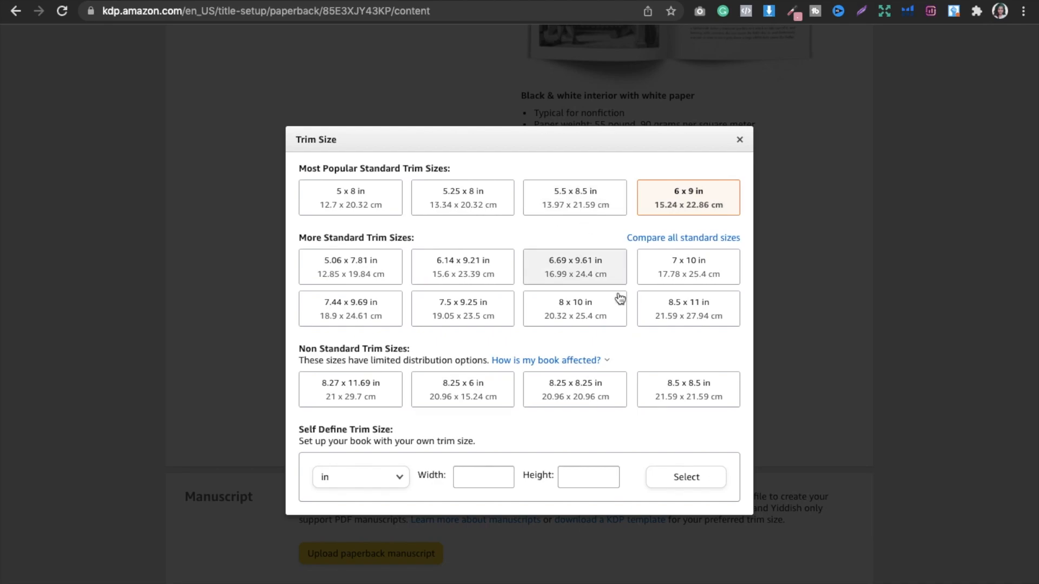
pyautogui.click(739, 140)
pyautogui.scroll(-1, 735, 238)
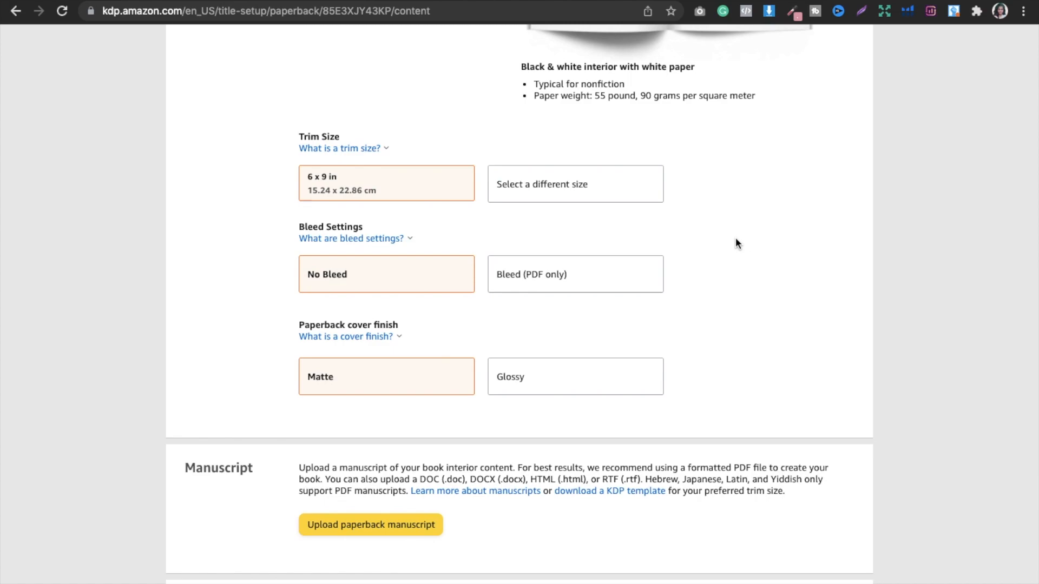
pyautogui.scroll(-2, 736, 243)
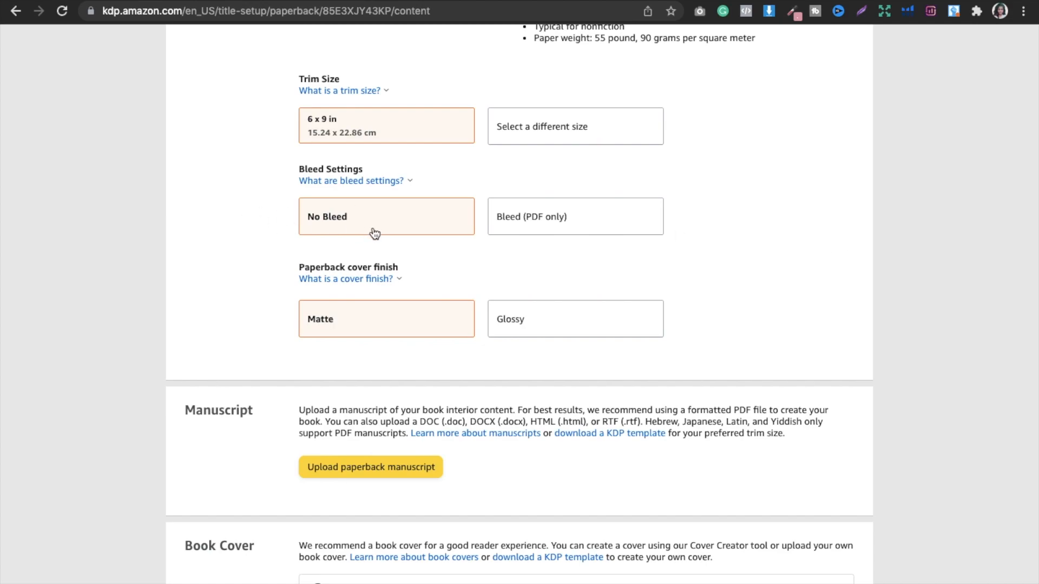
pyautogui.click(534, 218)
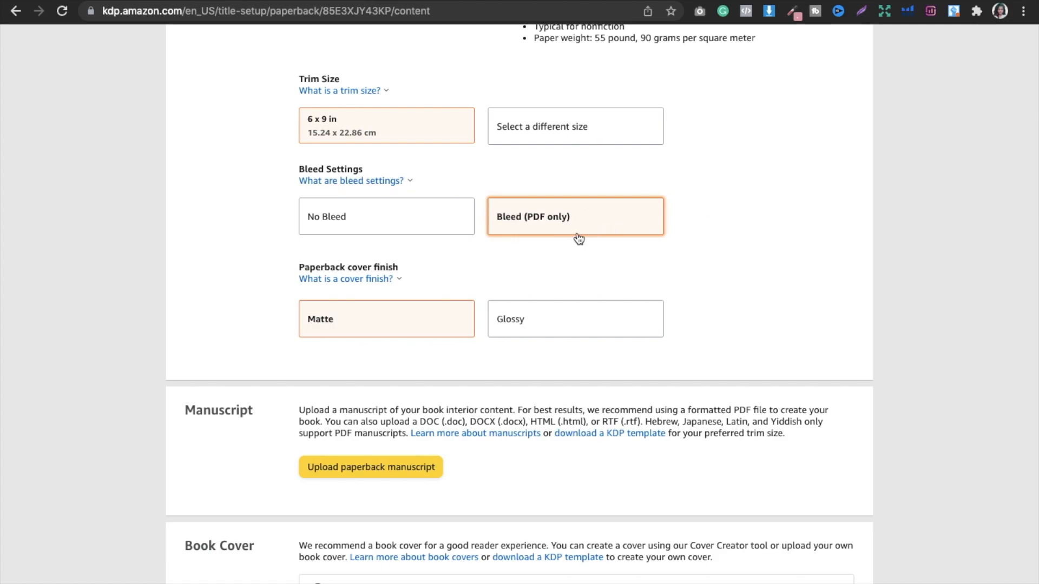
# Read the explanation of cover finishes and select Matte as the paperback cover finish.
pyautogui.click(326, 282)
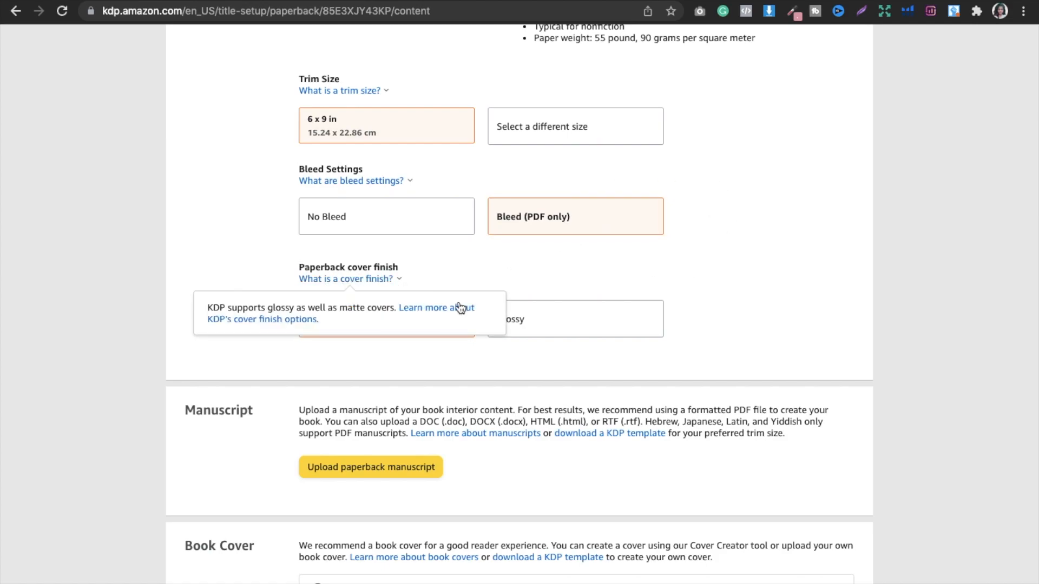
pyautogui.click(558, 307)
pyautogui.click(427, 329)
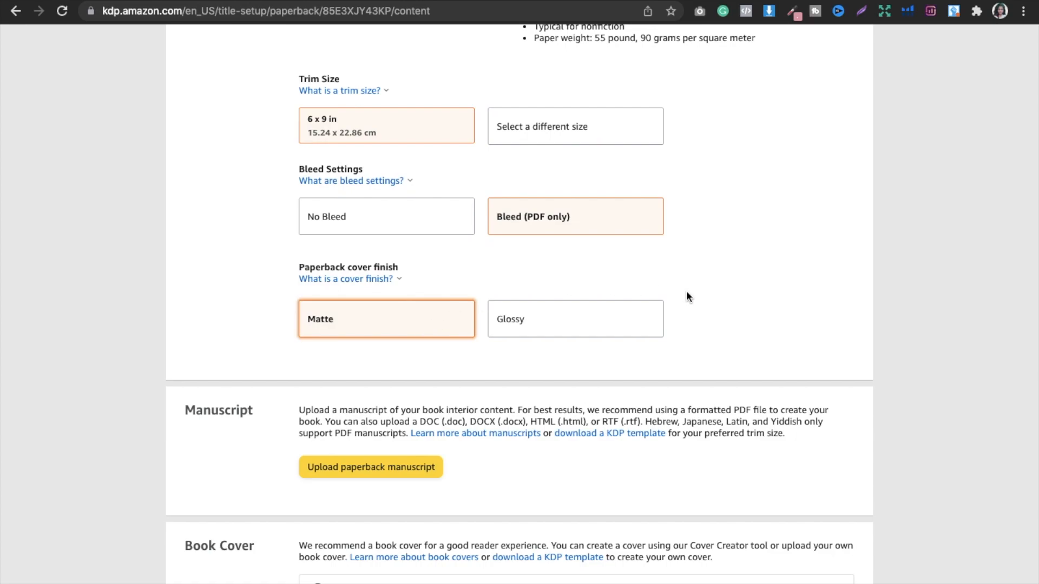
pyautogui.click(606, 285)
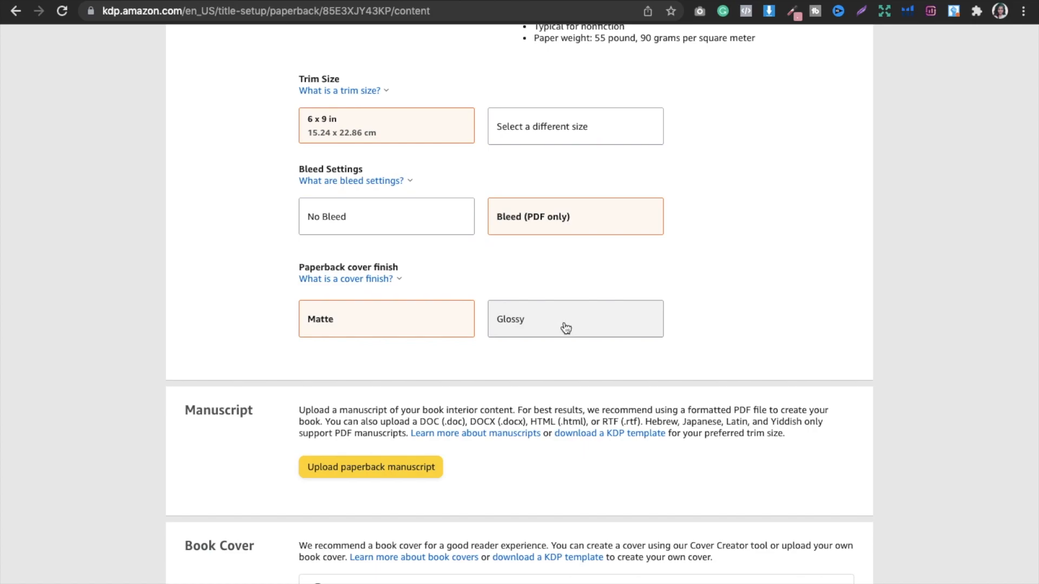
# Upload Journal_6x9_120_bleed.pdf as the paperback manuscript.
pyautogui.scroll(-1, 522, 339)
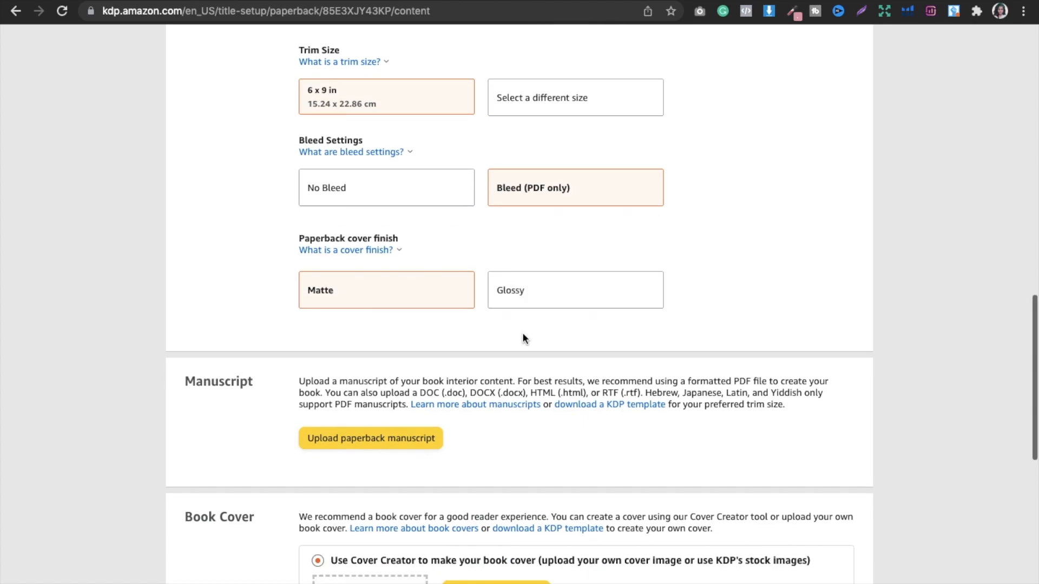
pyautogui.scroll(-1, 523, 336)
pyautogui.scroll(-3, 523, 335)
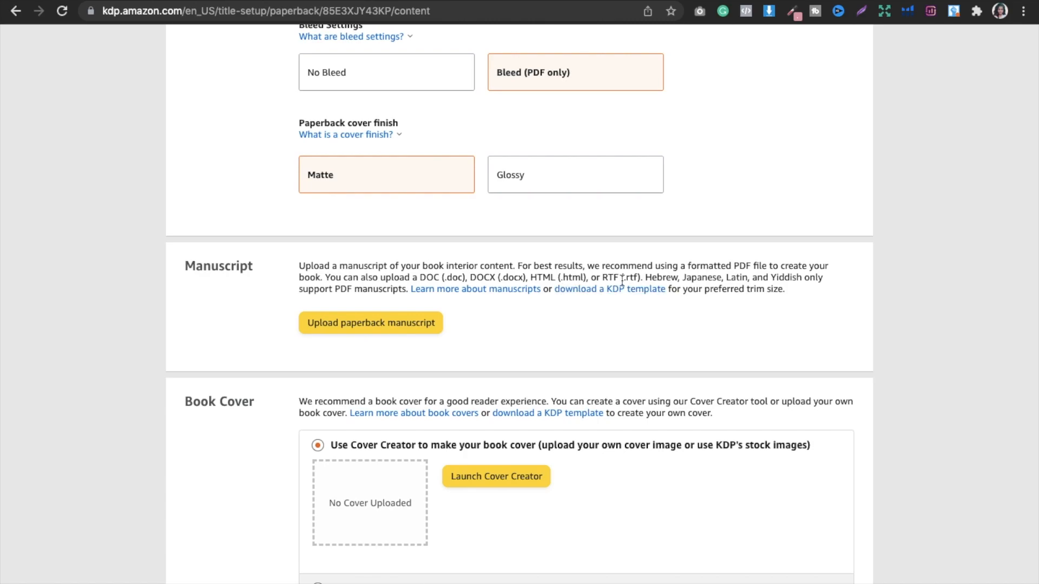
pyautogui.click(341, 321)
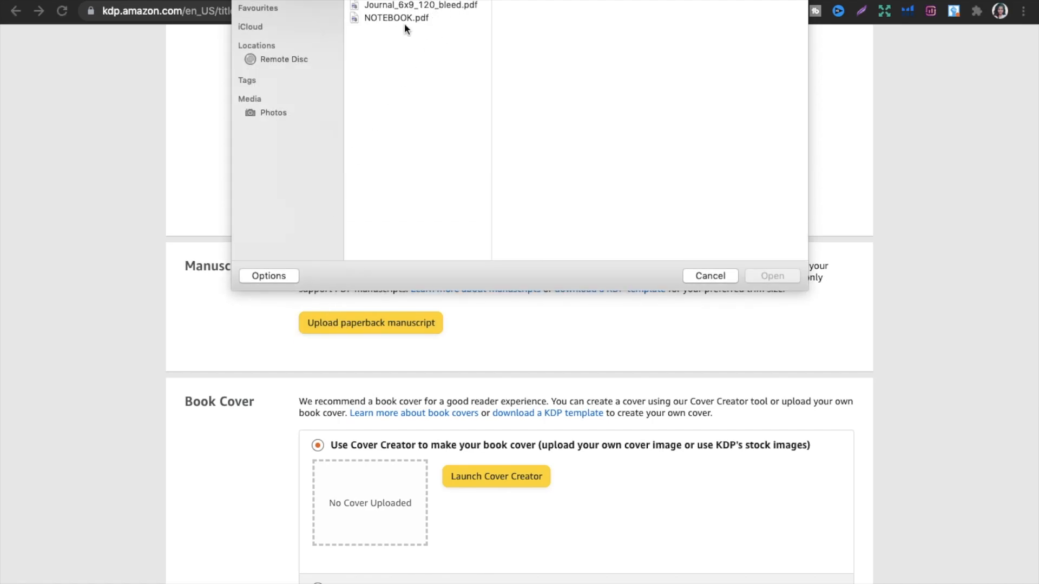
pyautogui.click(382, 6)
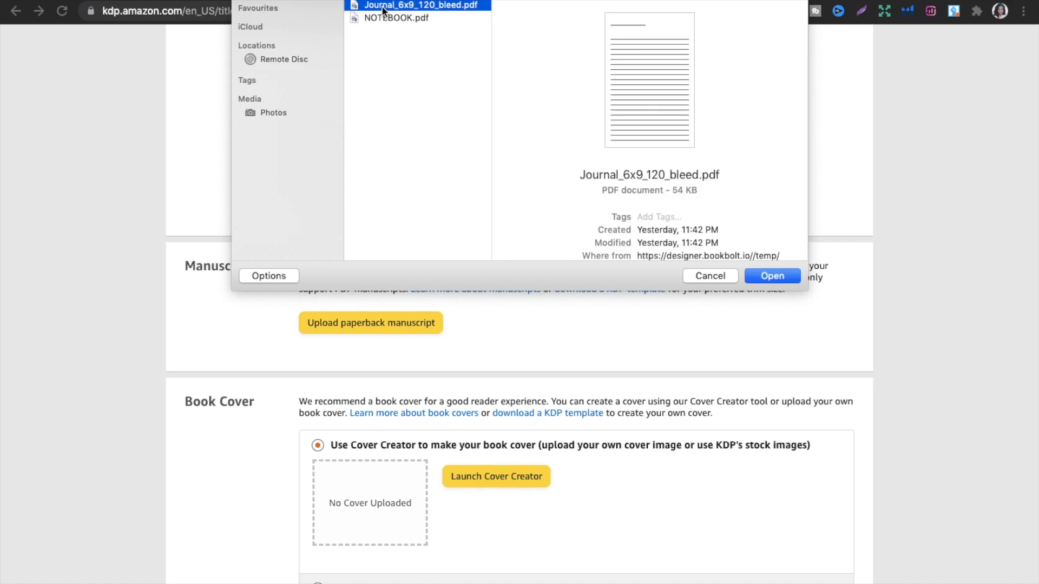
pyautogui.click(771, 277)
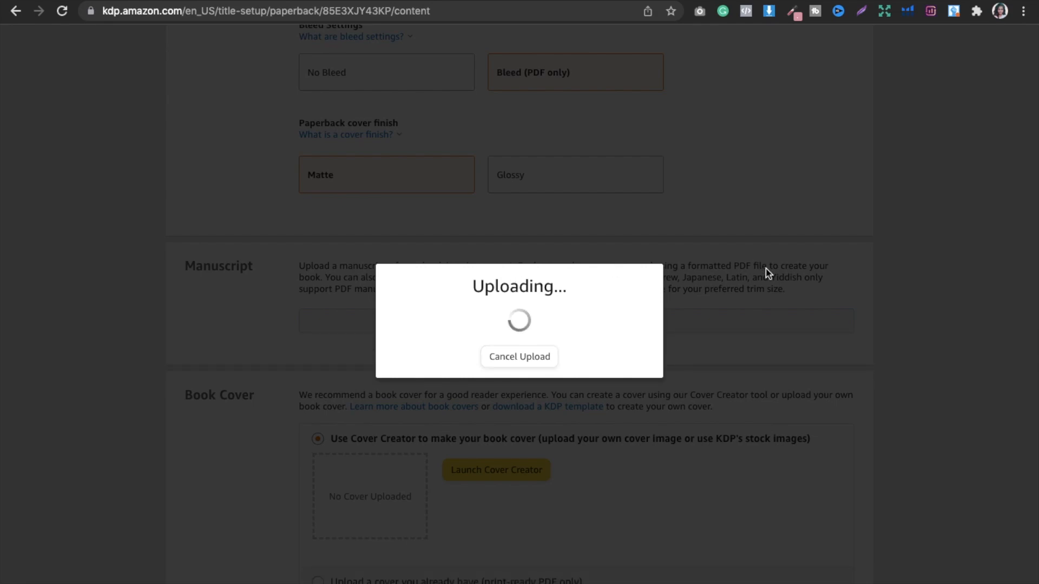
pyautogui.scroll(-3, 769, 273)
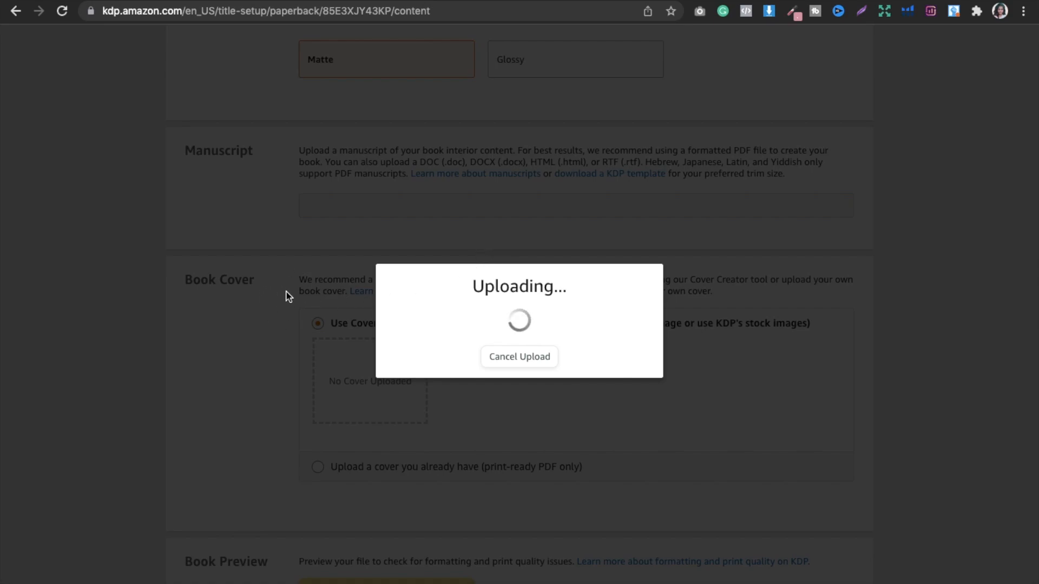
pyautogui.scroll(3, 484, 269)
pyautogui.scroll(-5, 485, 270)
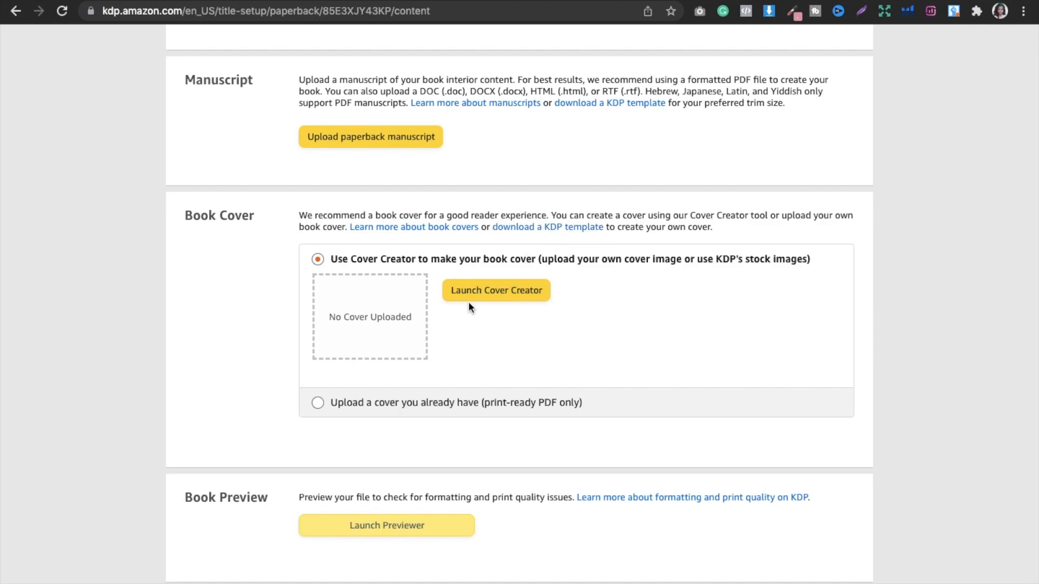
# Choose to upload an existing print-ready PDF cover instead of using Cover Creator.
pyautogui.click(354, 406)
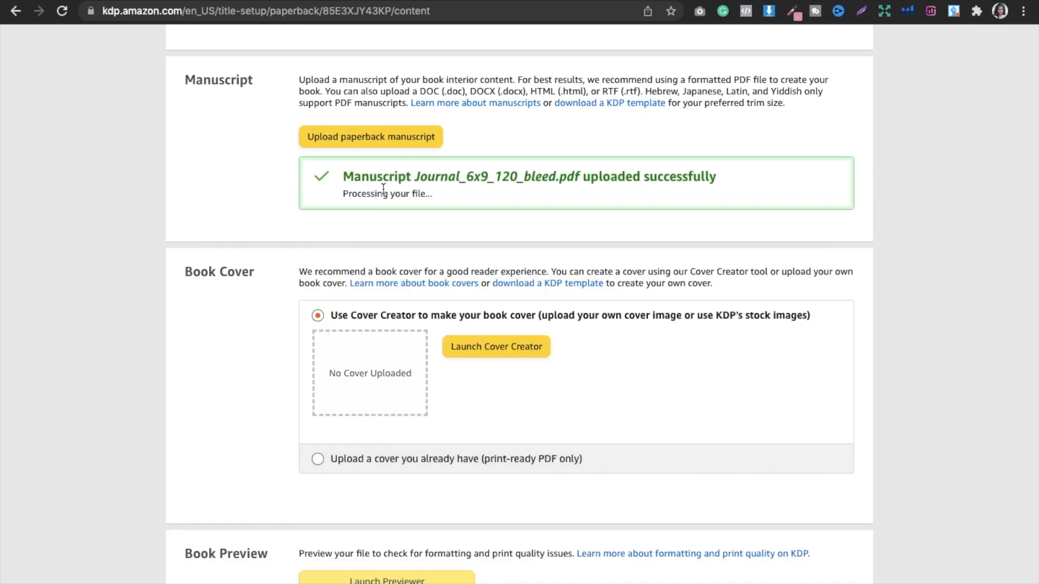
pyautogui.click(351, 468)
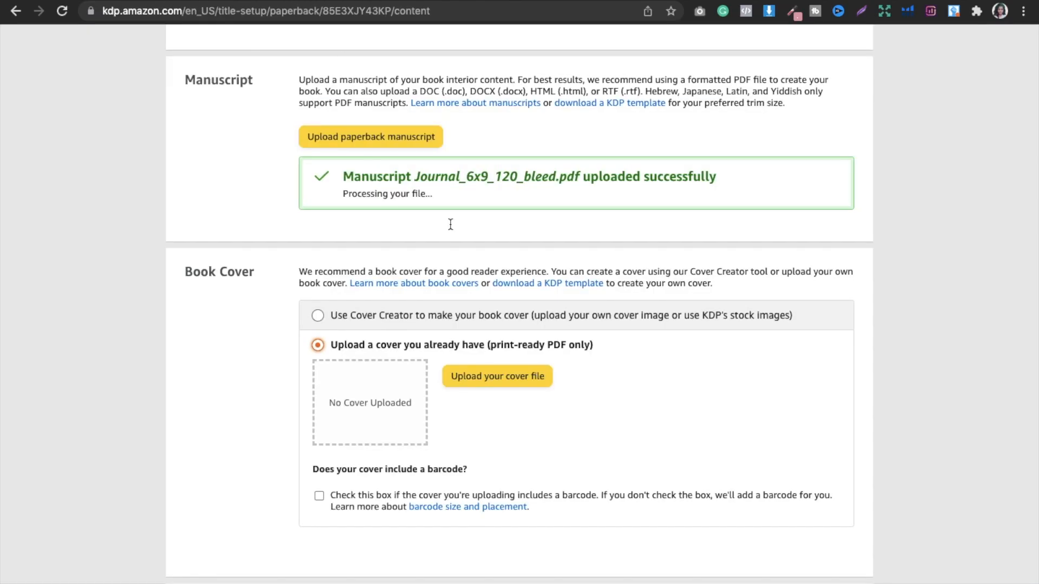
# Try to upload NOTEBOOK.pdf as the book cover, and cancel the upload.
pyautogui.click(490, 386)
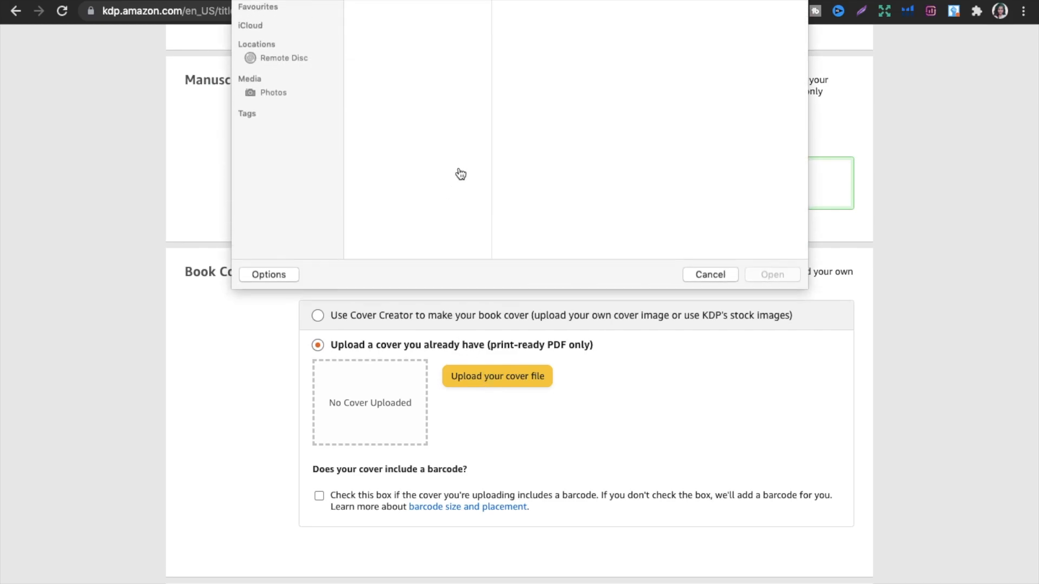
pyautogui.click(396, 18)
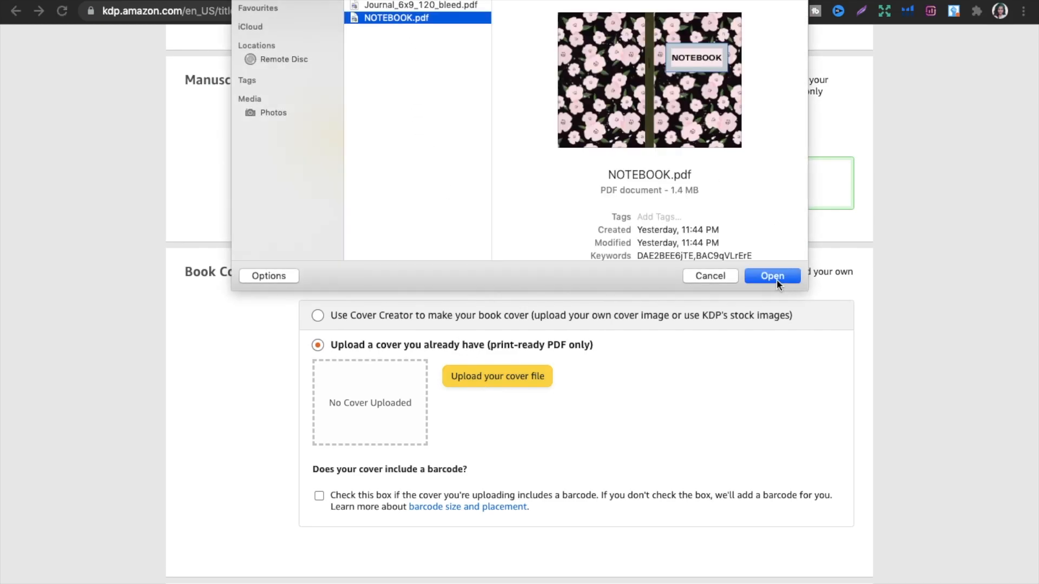
pyautogui.click(774, 277)
pyautogui.scroll(-4, 691, 378)
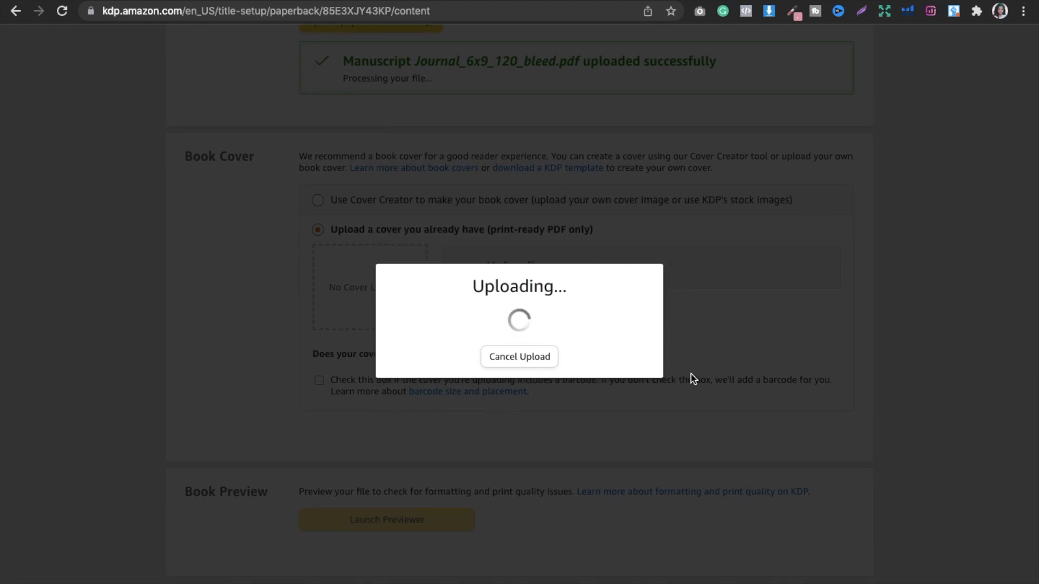
pyautogui.scroll(-5, 690, 378)
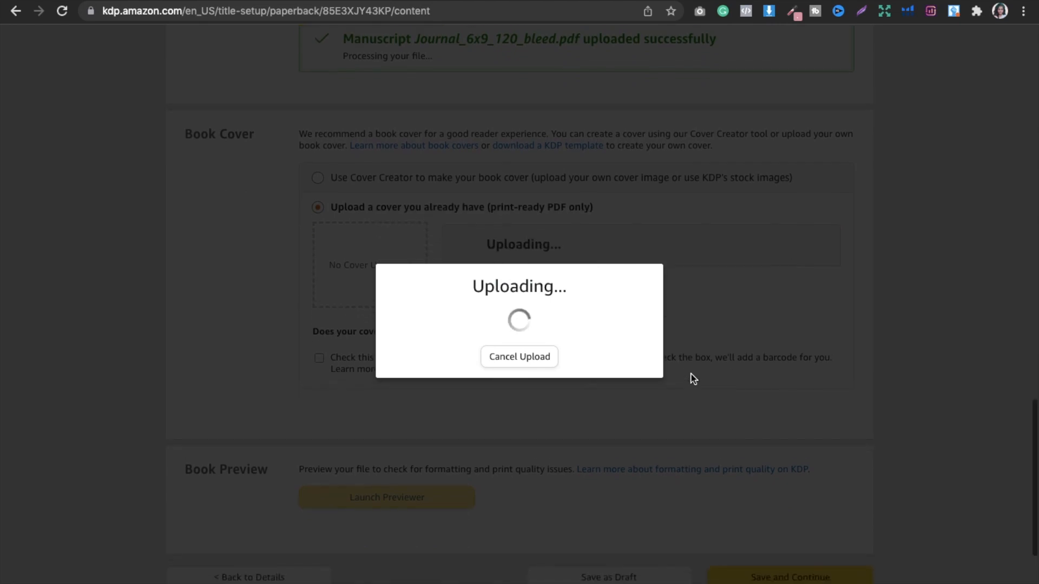
pyautogui.scroll(1, 692, 378)
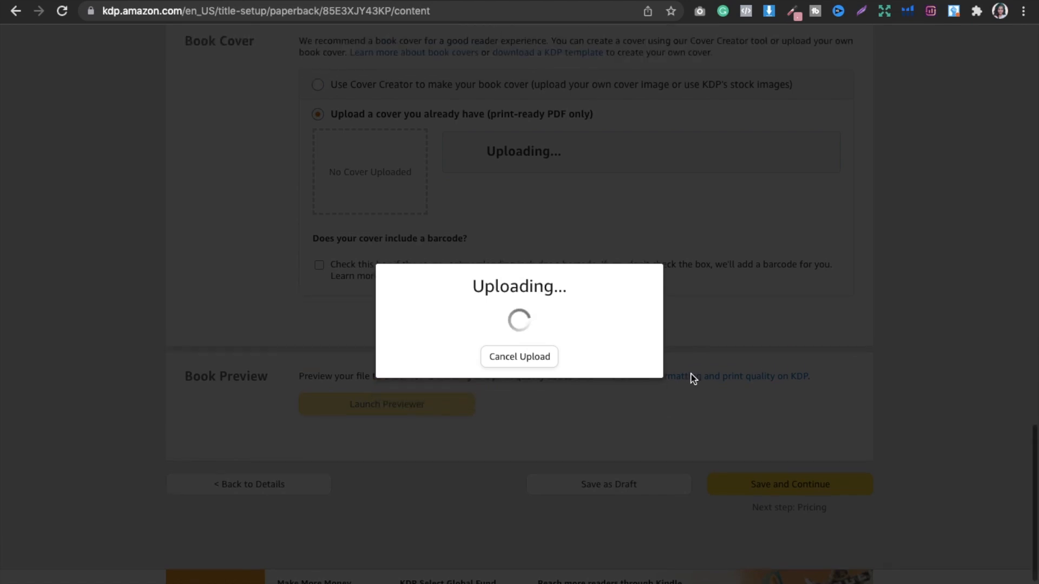
pyautogui.scroll(-2, 691, 378)
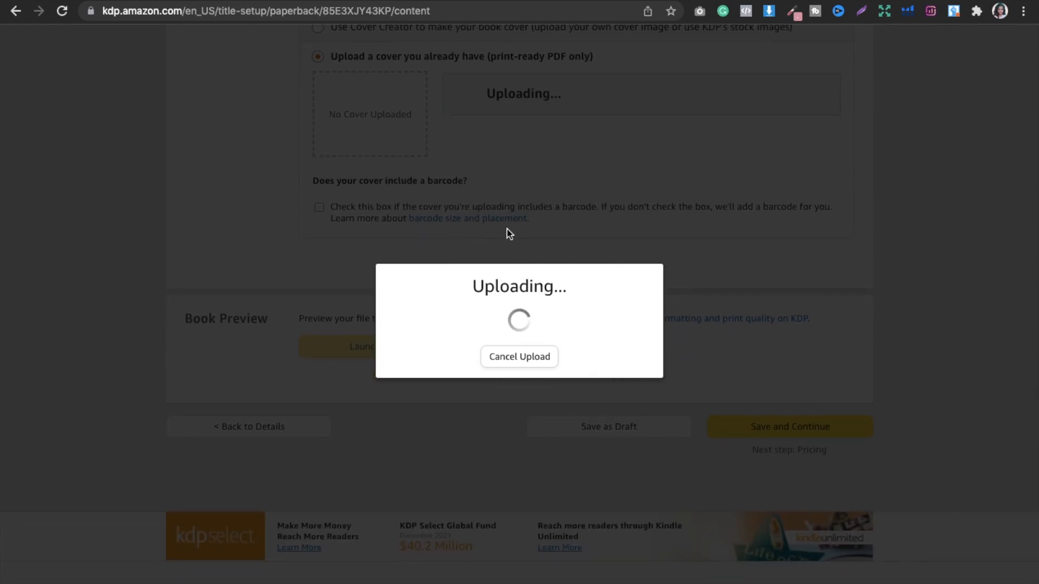
pyautogui.scroll(9, 509, 234)
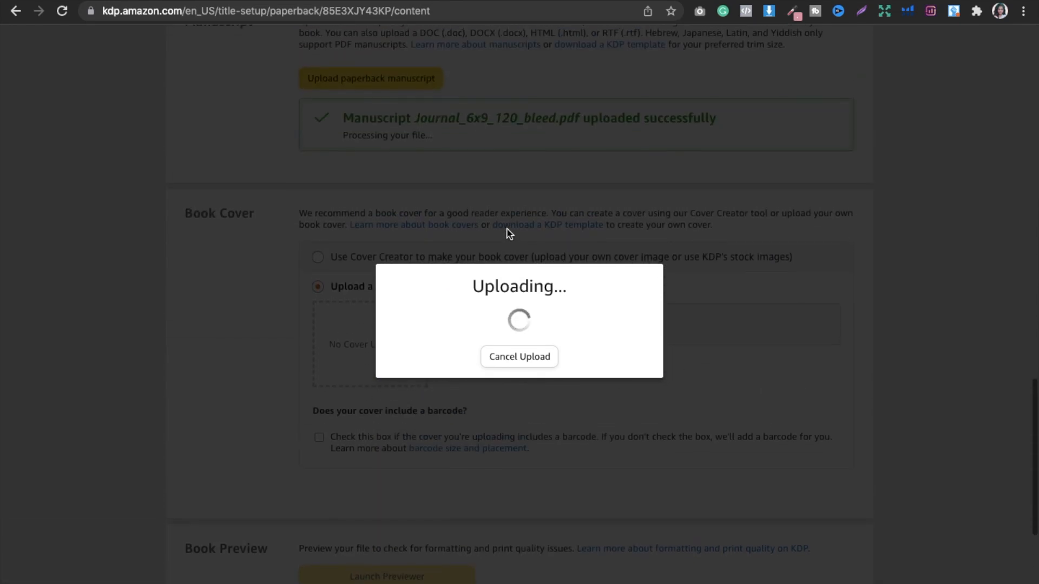
pyautogui.scroll(-4, 508, 234)
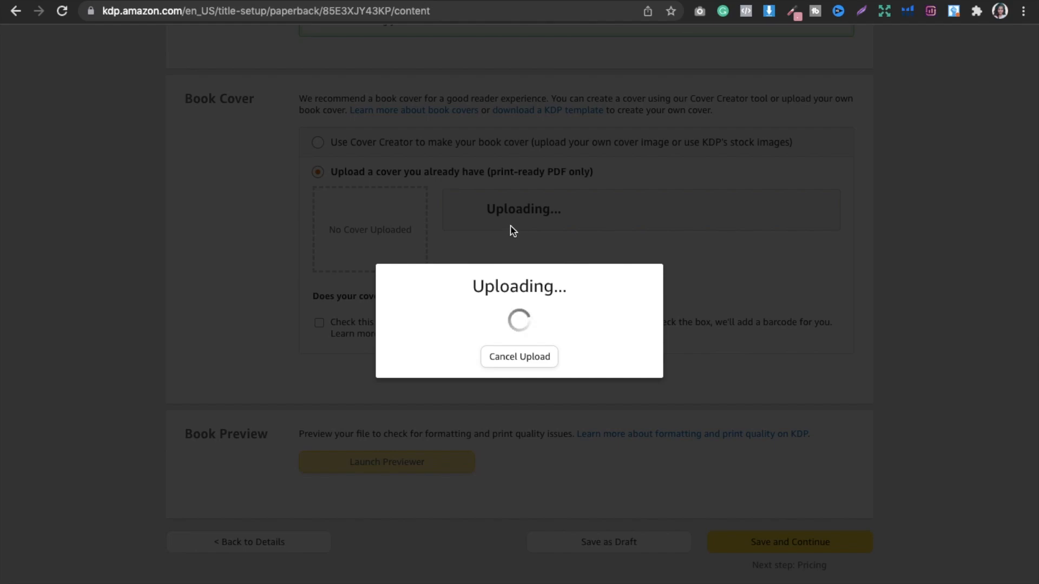
pyautogui.click(528, 362)
pyautogui.scroll(3, 513, 361)
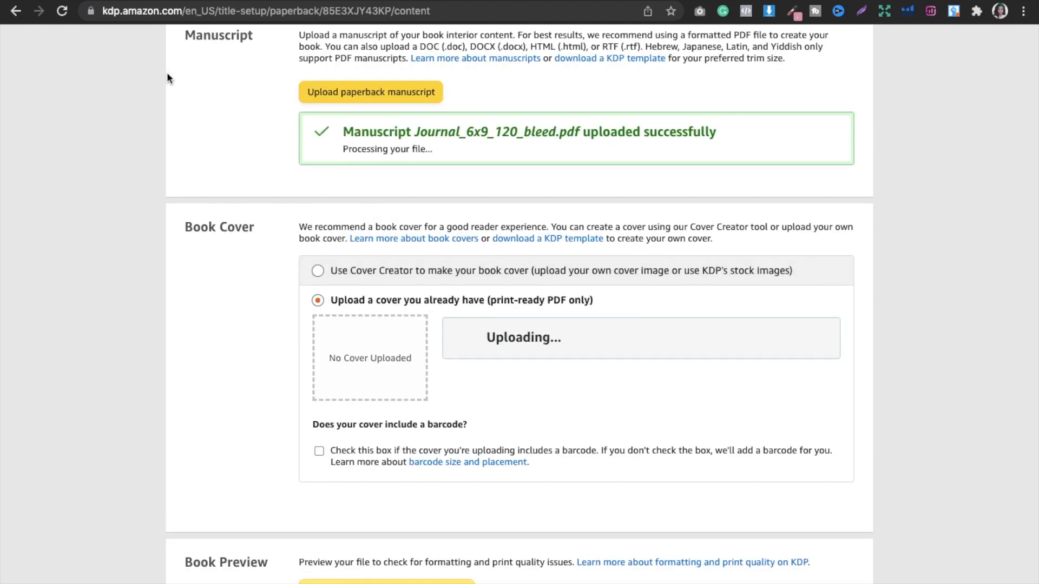
# Save the paperback content as a draft and reload the page.
pyautogui.scroll(-1, 439, 174)
pyautogui.scroll(-3, 439, 175)
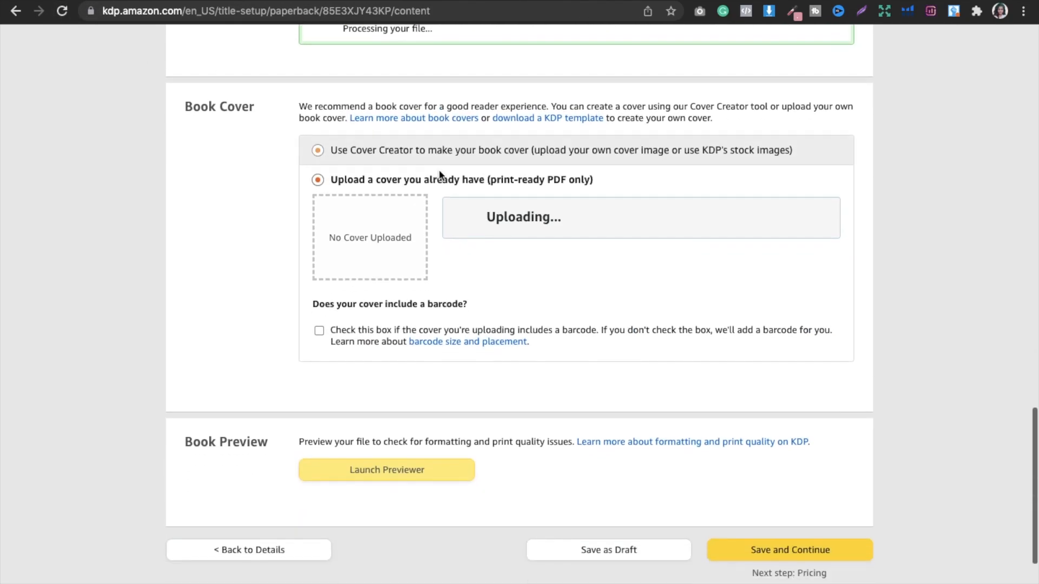
pyautogui.click(618, 493)
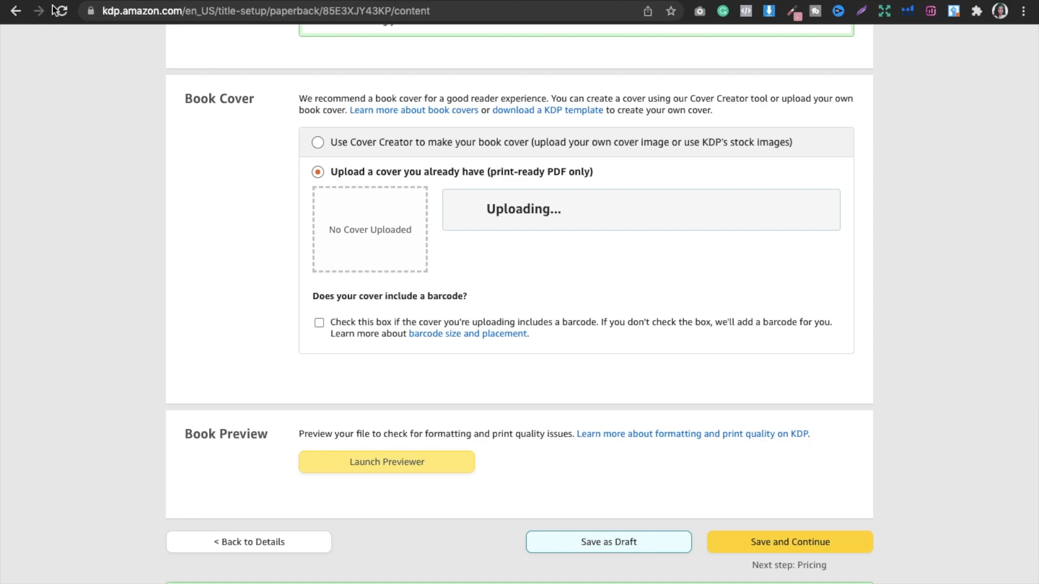
pyautogui.click(60, 10)
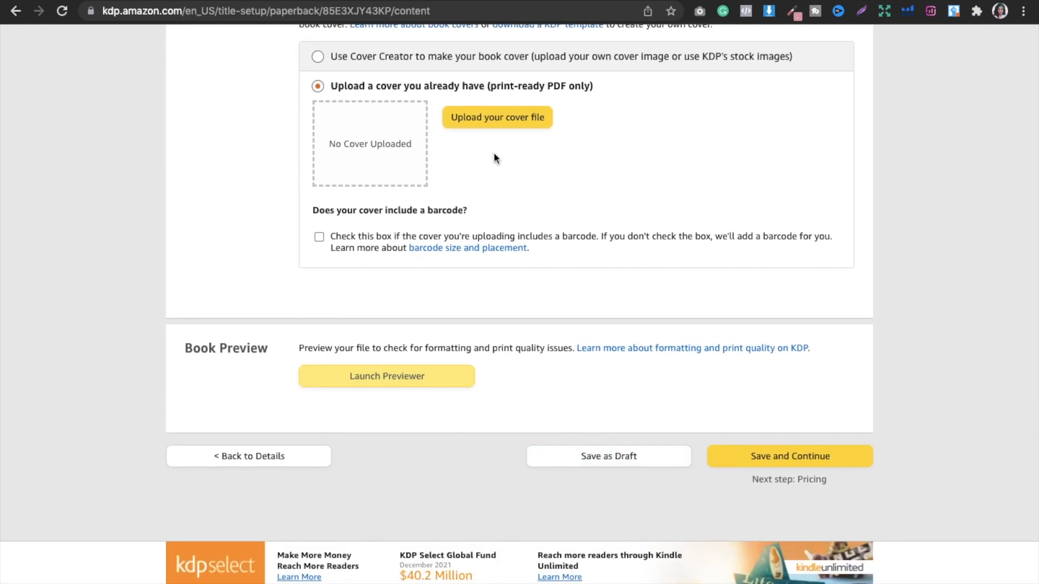
# Upload NOTEBOOK.pdf as the print-ready book cover.
pyautogui.click(483, 129)
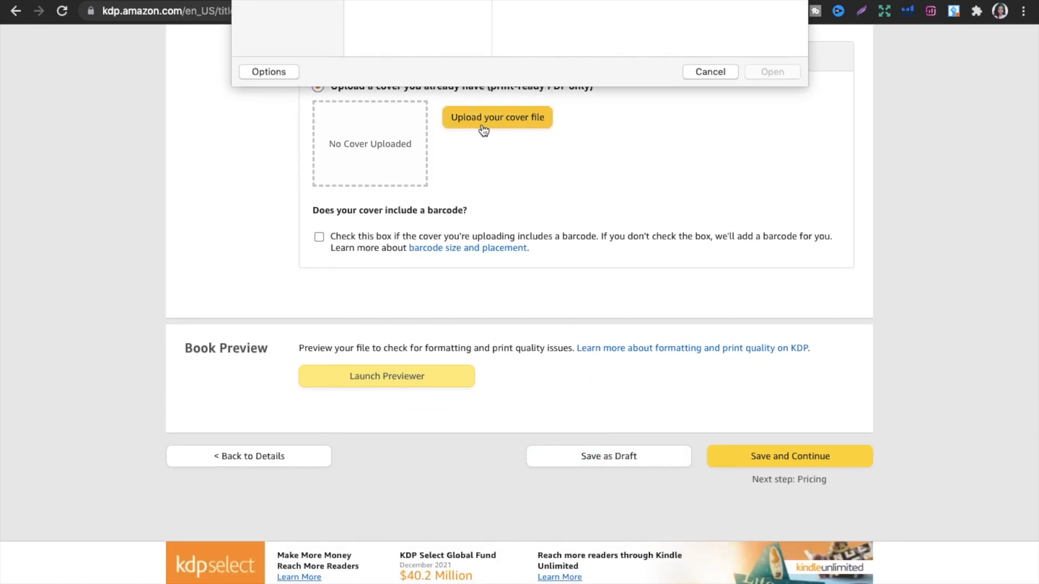
pyautogui.click(378, 19)
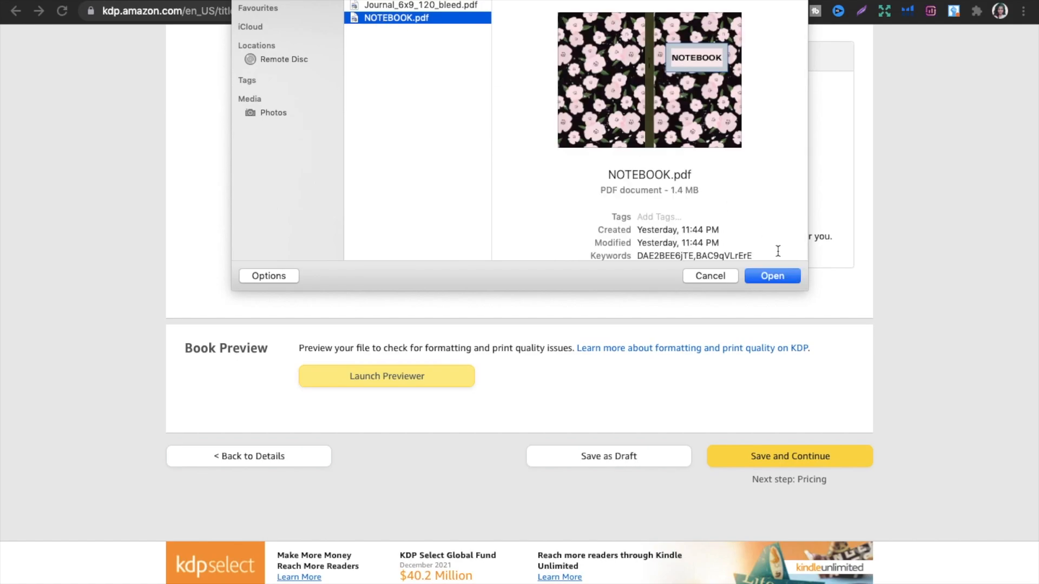
pyautogui.click(775, 278)
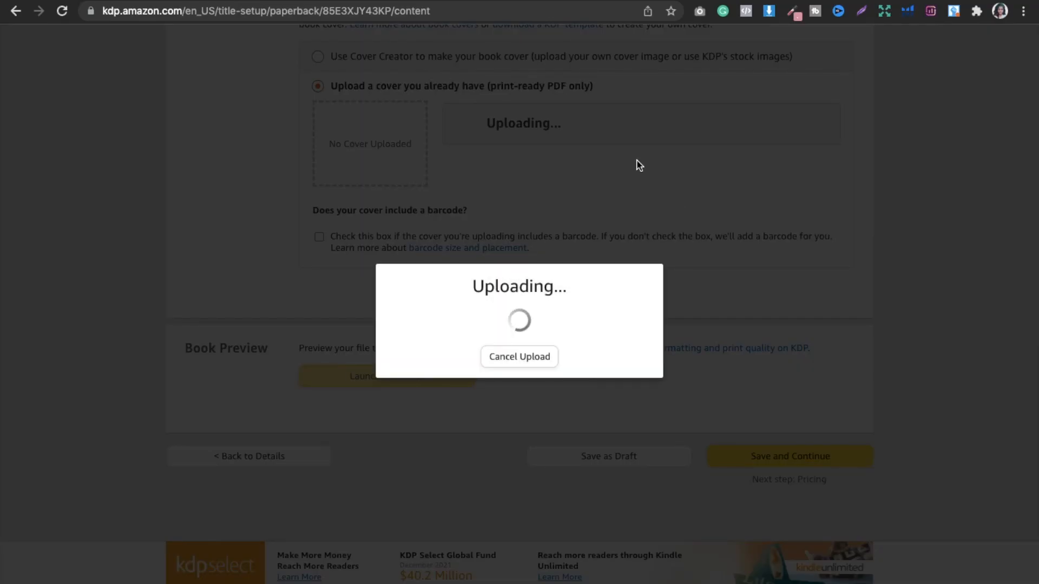
pyautogui.scroll(-2, 639, 165)
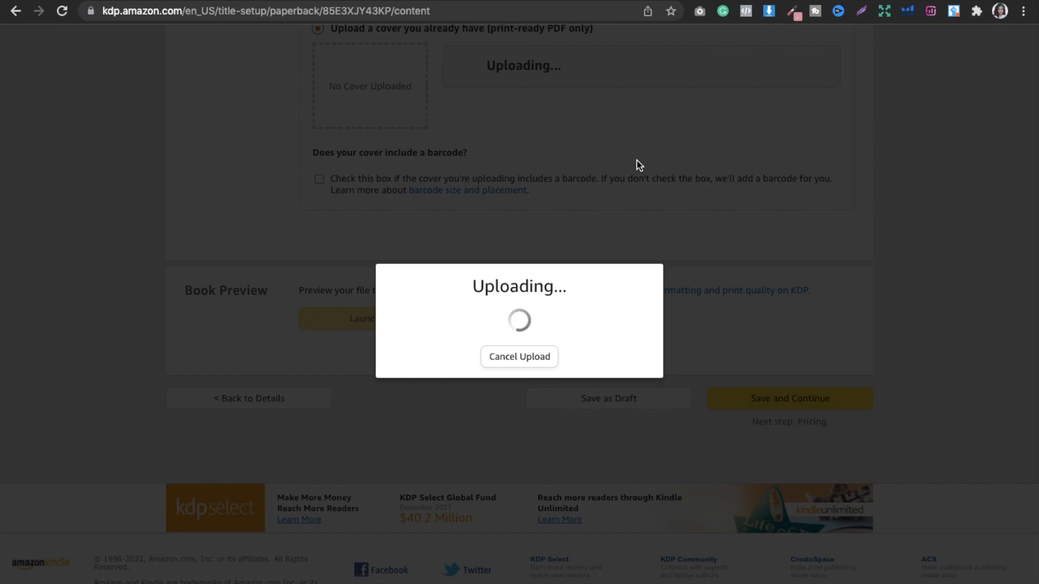
pyautogui.scroll(-2, 639, 165)
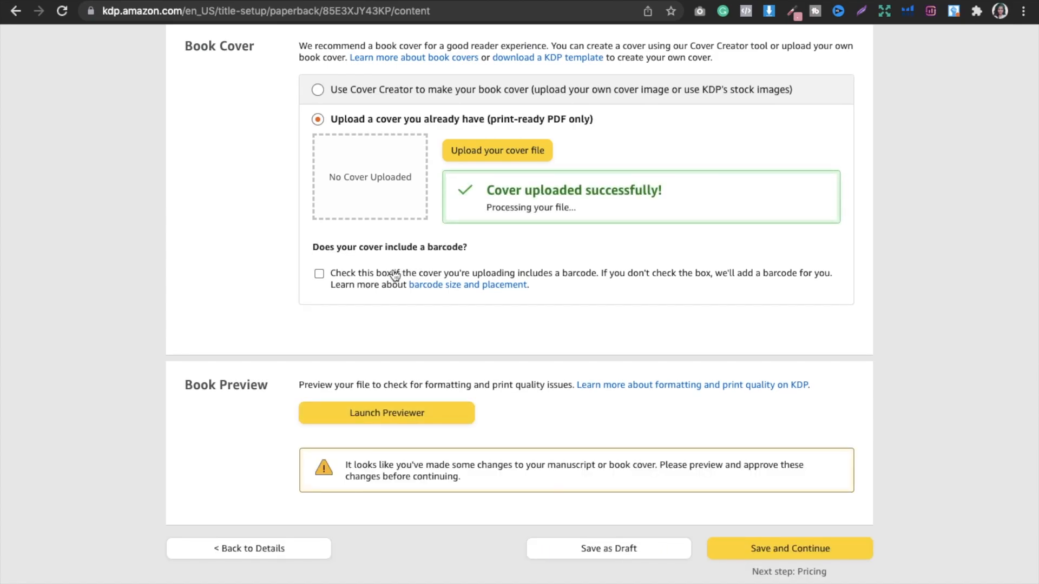
# Leave the option for a cover that already includes a barcode unchecked and launch the Print Previewer for the book.
pyautogui.click(319, 274)
pyautogui.click(320, 276)
pyautogui.click(401, 421)
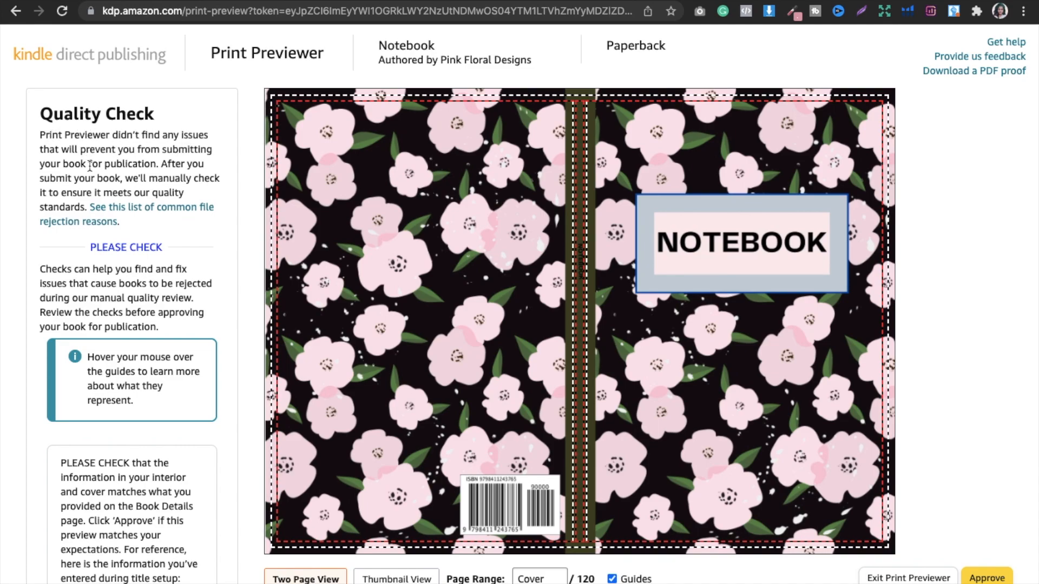
pyautogui.moveTo(698, 309)
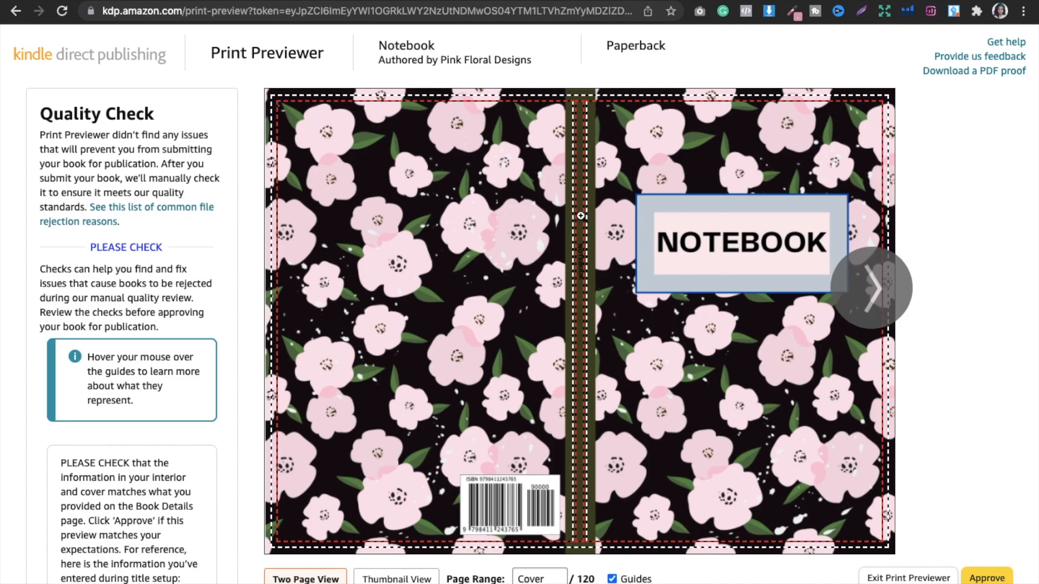
# Inspect the cover against the print guides, approve the preview, and save the paperback content to continue to pricing.
pyautogui.moveTo(579, 253)
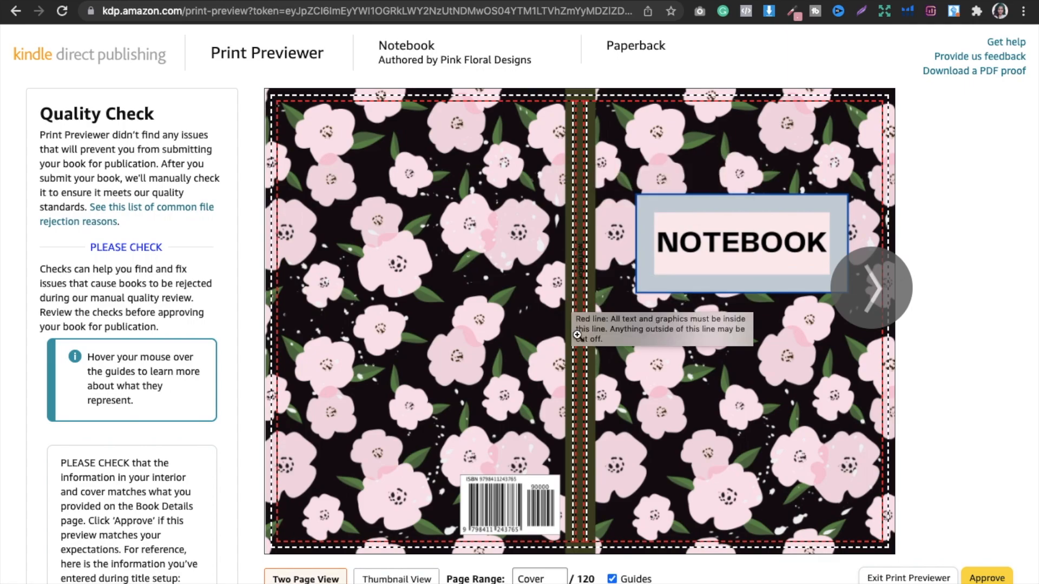
pyautogui.moveTo(585, 365)
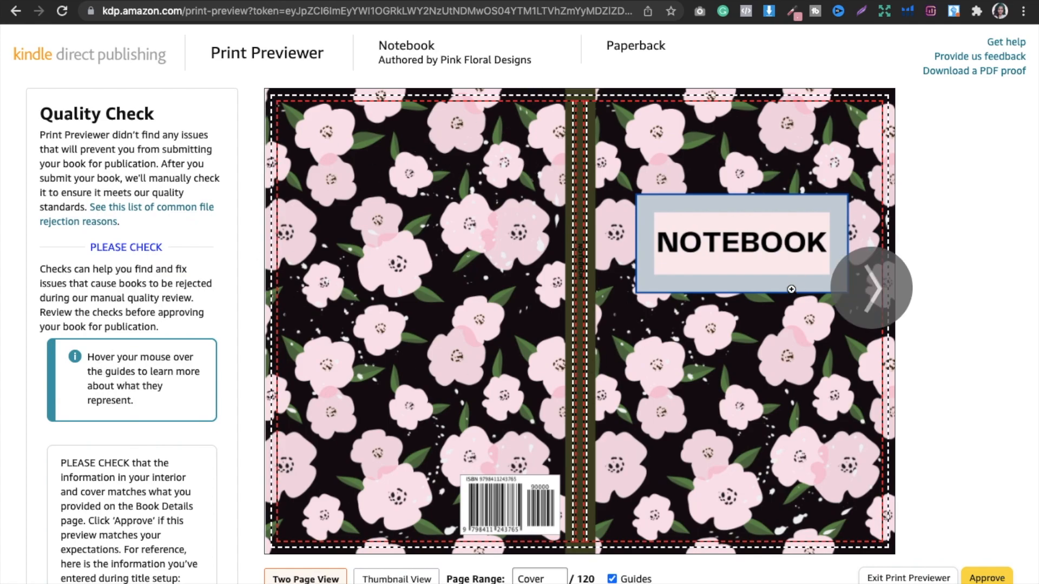
pyautogui.moveTo(776, 299)
pyautogui.moveTo(737, 231)
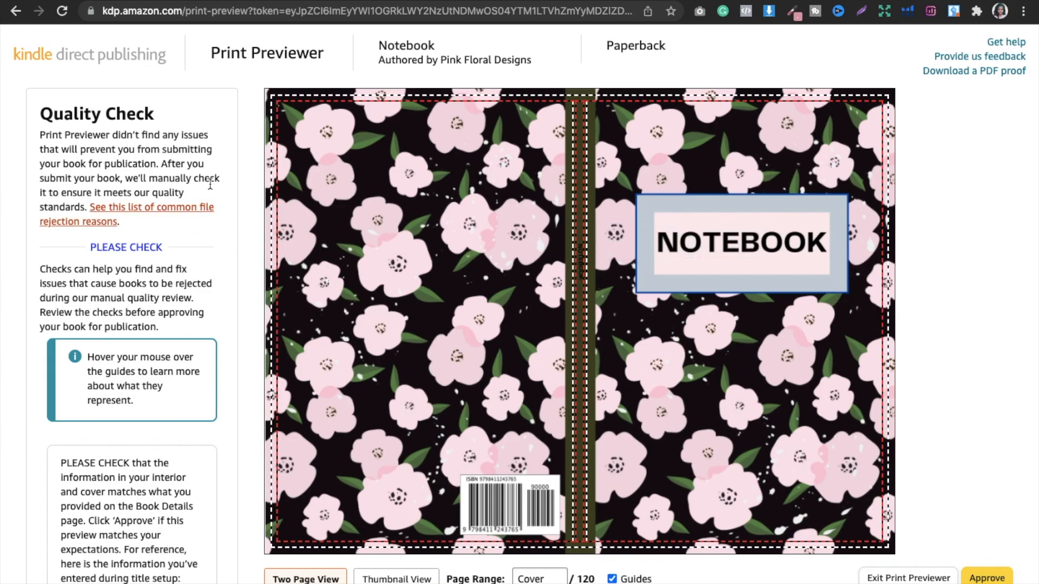
pyautogui.moveTo(853, 317)
pyautogui.click(983, 580)
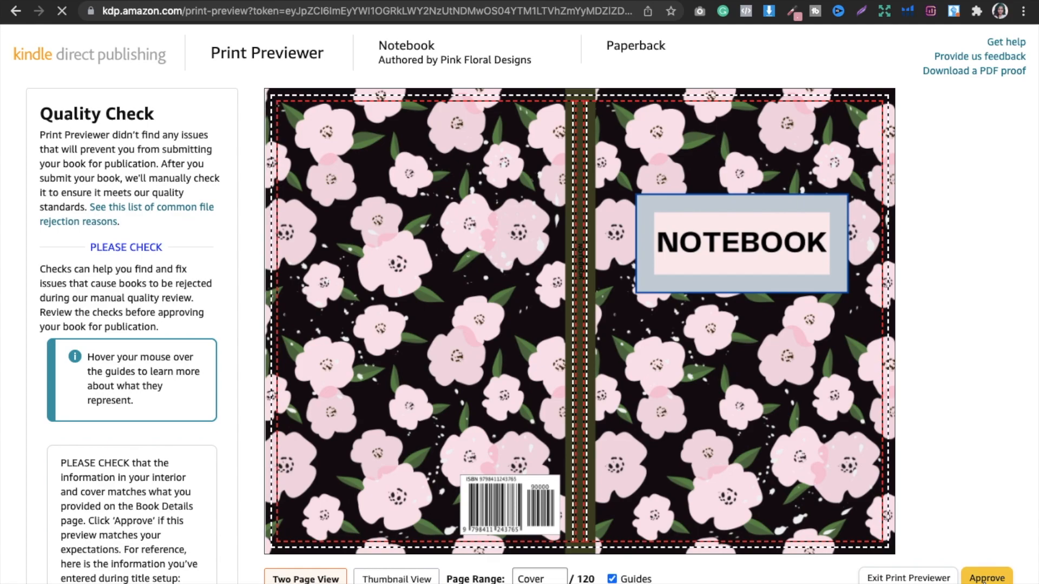
pyautogui.moveTo(867, 403)
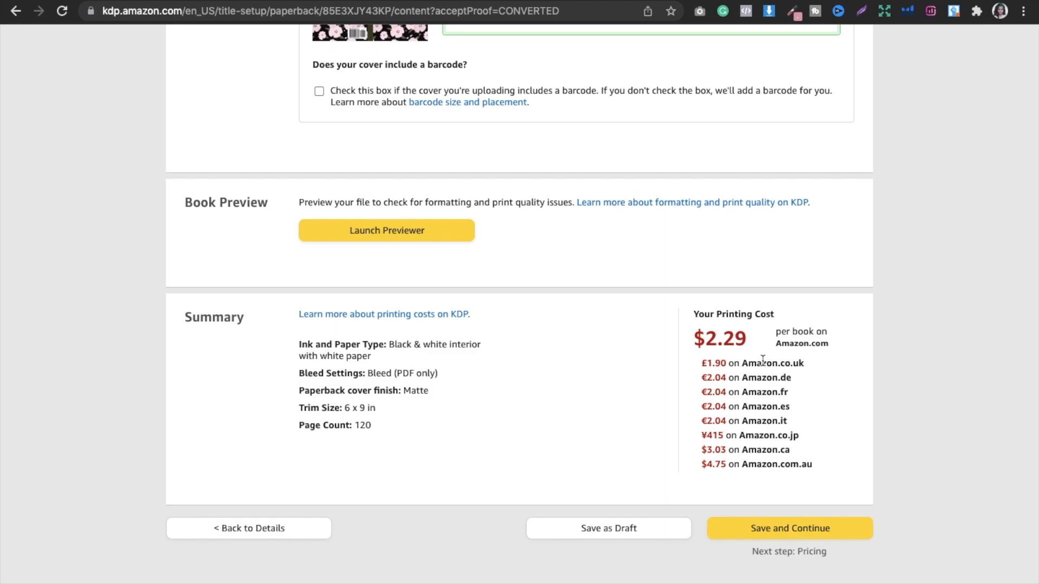
pyautogui.click(789, 528)
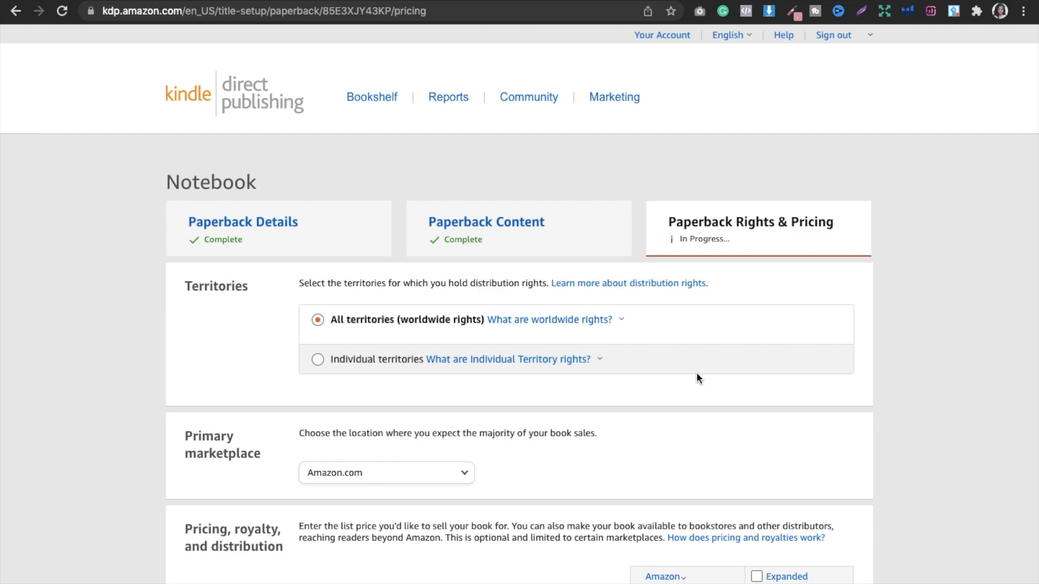
# Keep worldwide rights and Amazon.com as the primary marketplace, and set the Amazon.com list price to 6.99 USD.
pyautogui.scroll(-4, 696, 374)
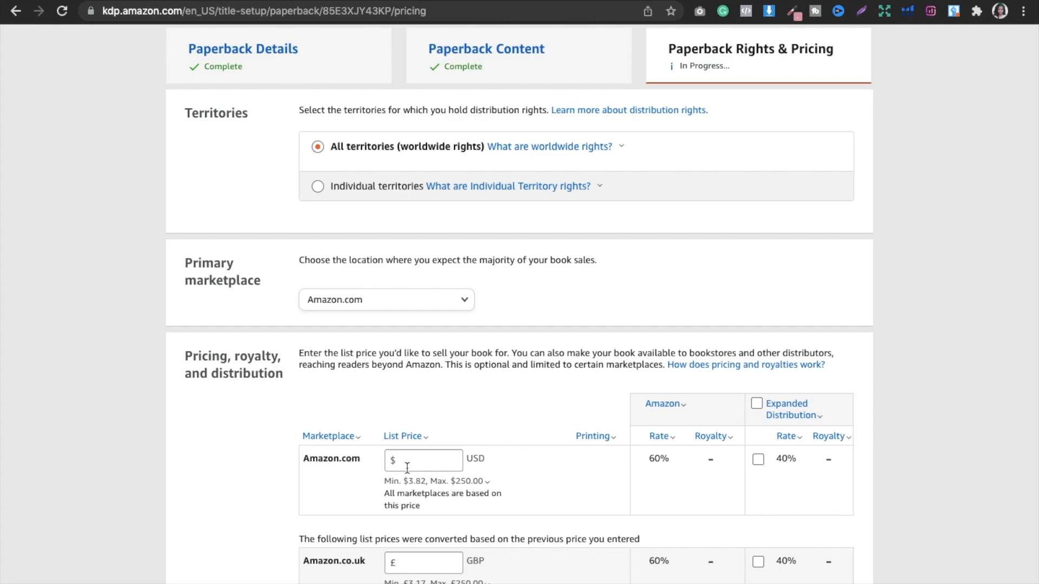
pyautogui.scroll(-1, 434, 413)
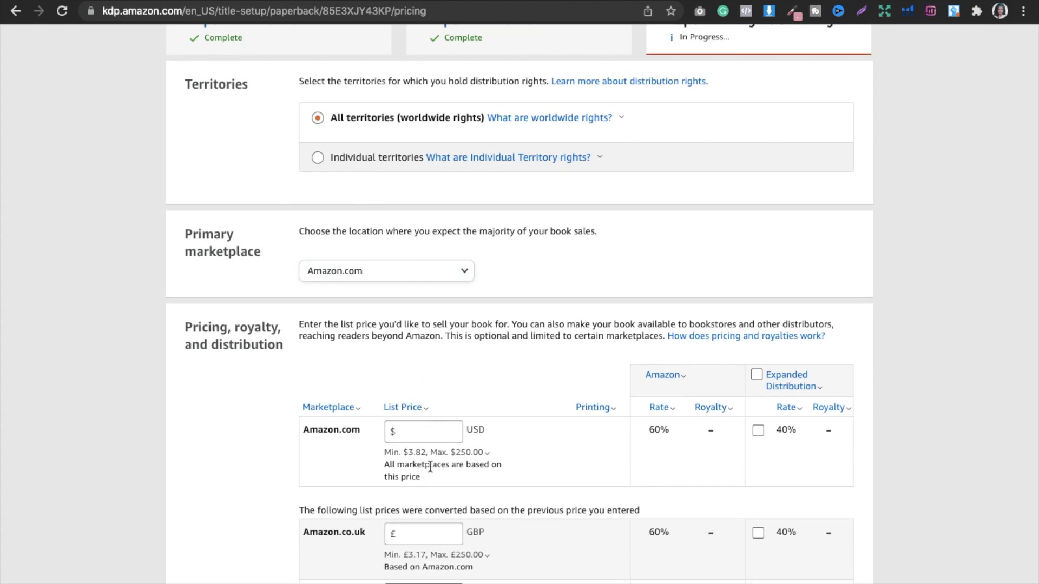
pyautogui.click(404, 457)
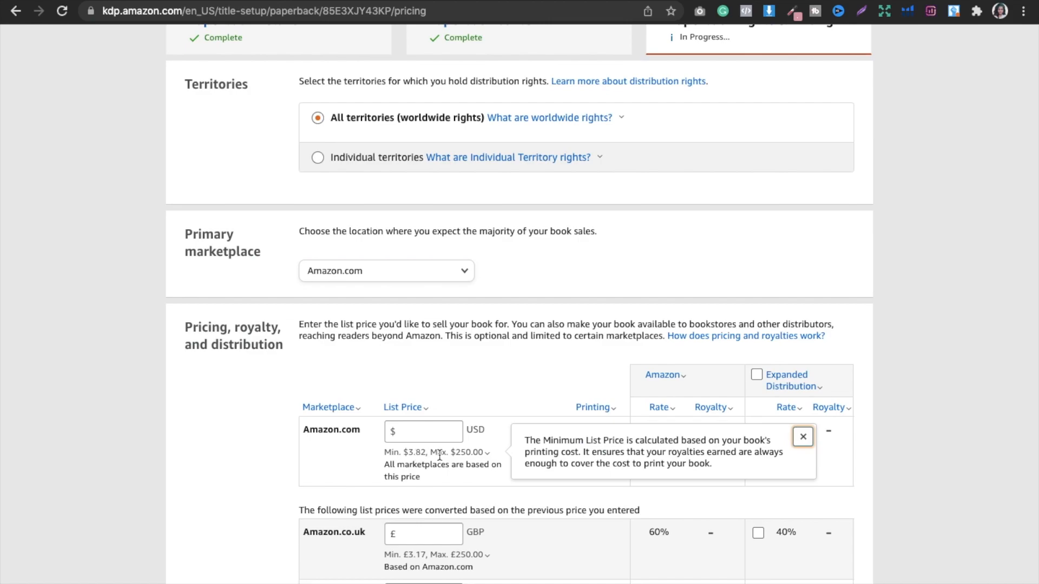
pyautogui.click(433, 318)
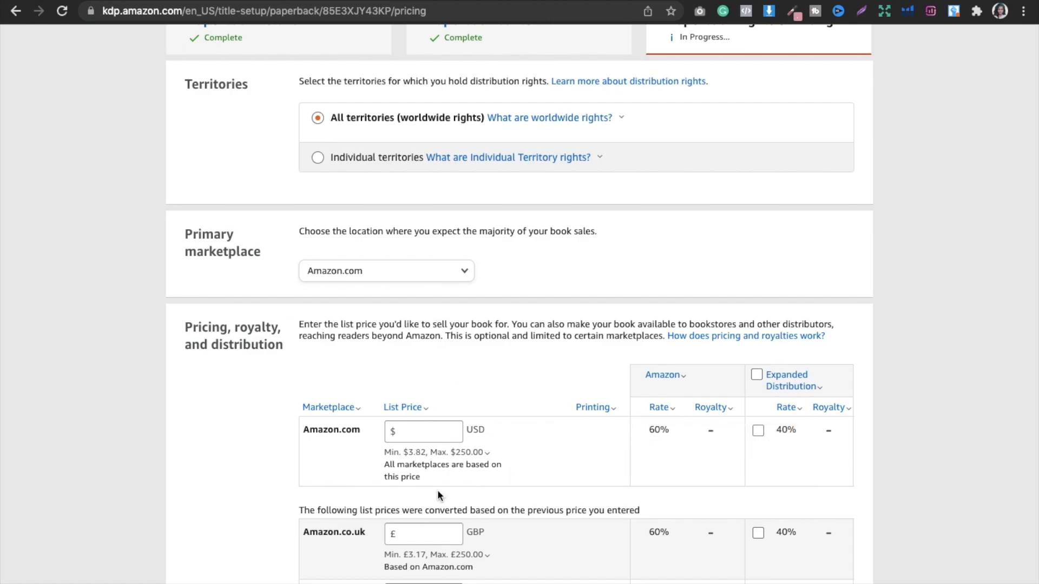
pyautogui.click(417, 432)
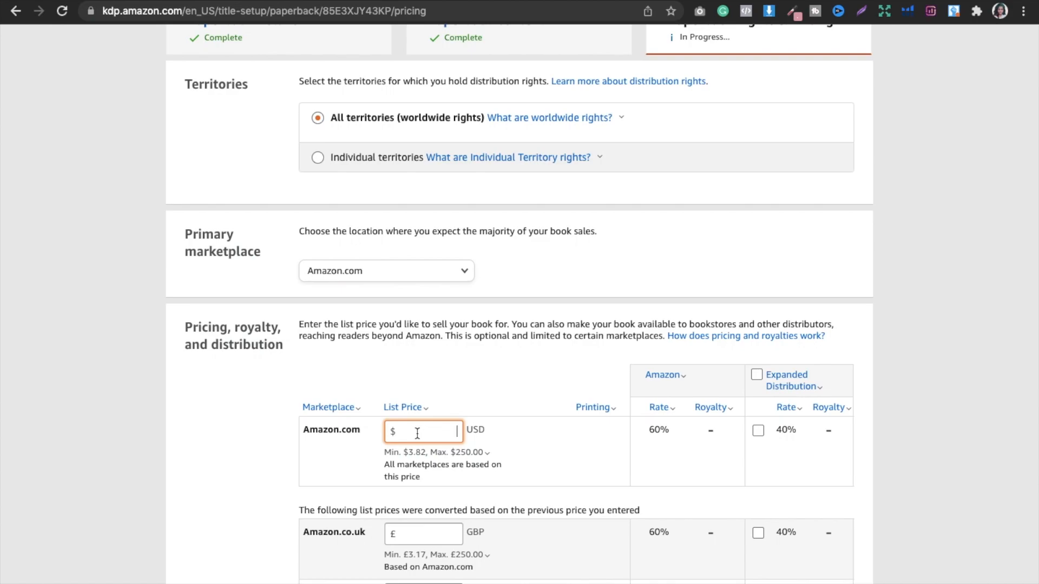
pyautogui.write('6.99')
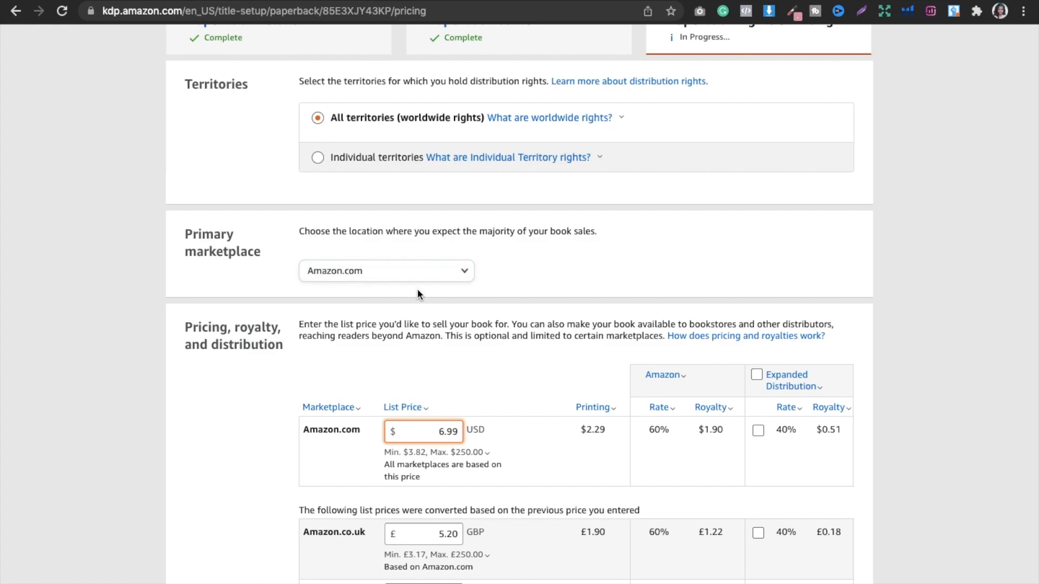
pyautogui.click(521, 385)
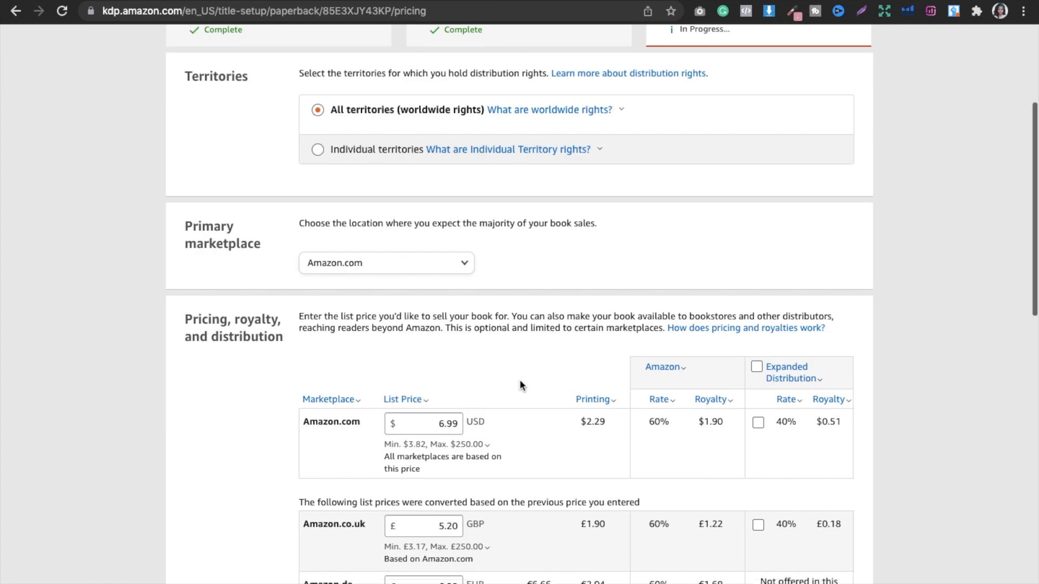
# Read the explanation of Expanded Distribution and enable it for all eligible marketplaces.
pyautogui.scroll(-4, 520, 385)
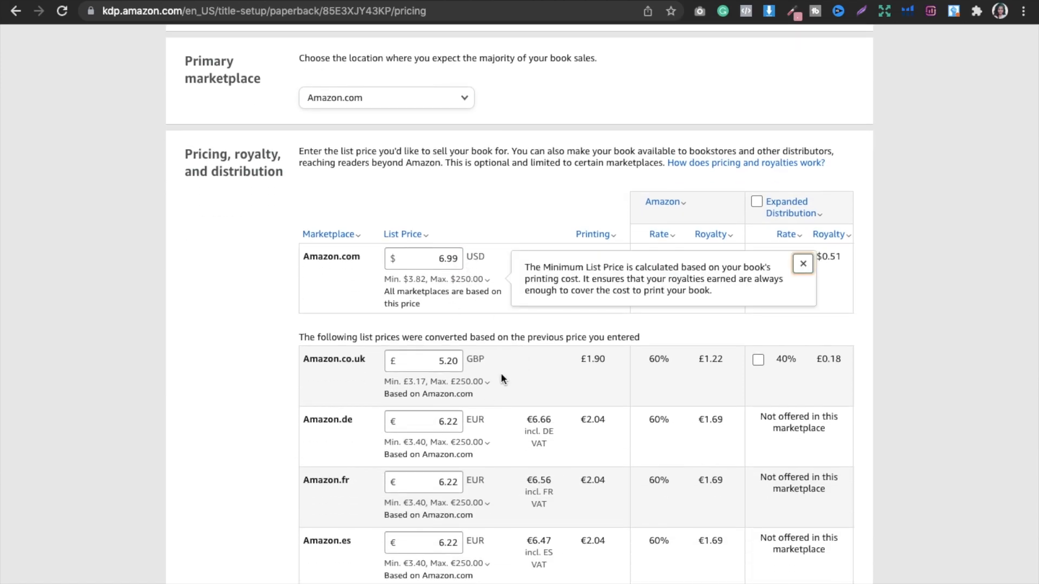
pyautogui.scroll(-4, 500, 376)
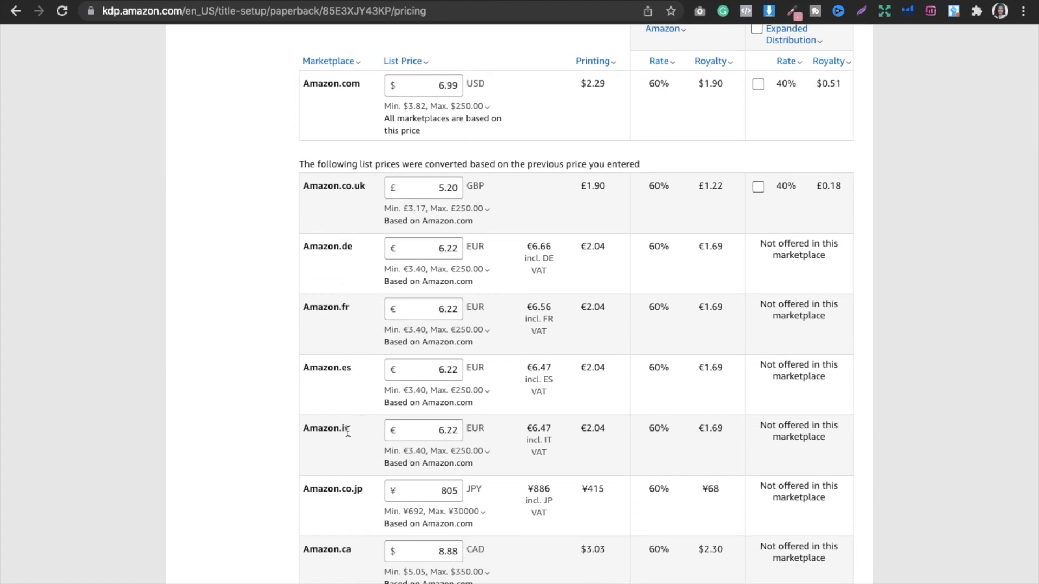
pyautogui.scroll(-3, 346, 429)
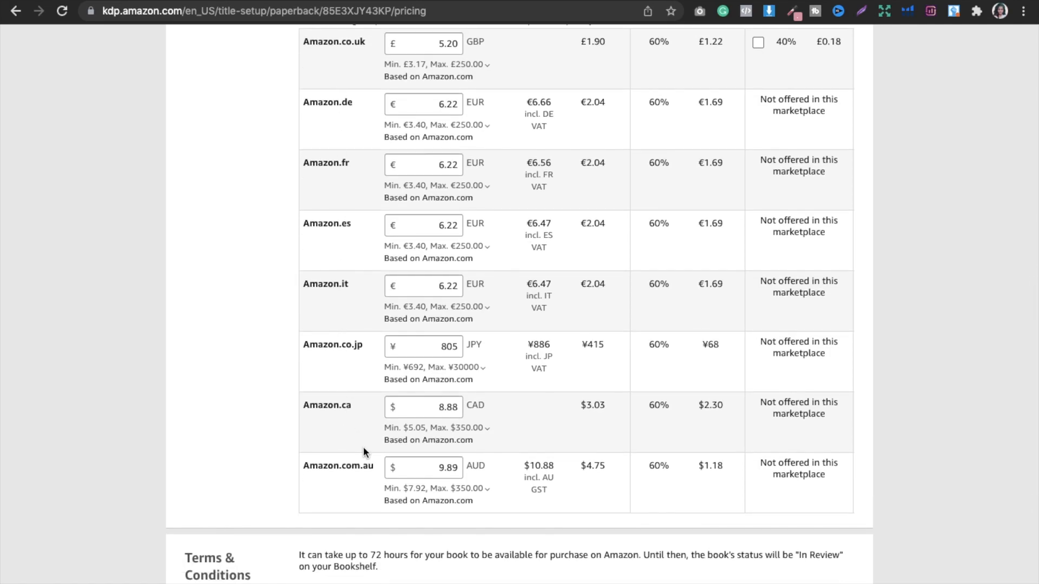
pyautogui.scroll(5, 364, 451)
pyautogui.scroll(1, 363, 451)
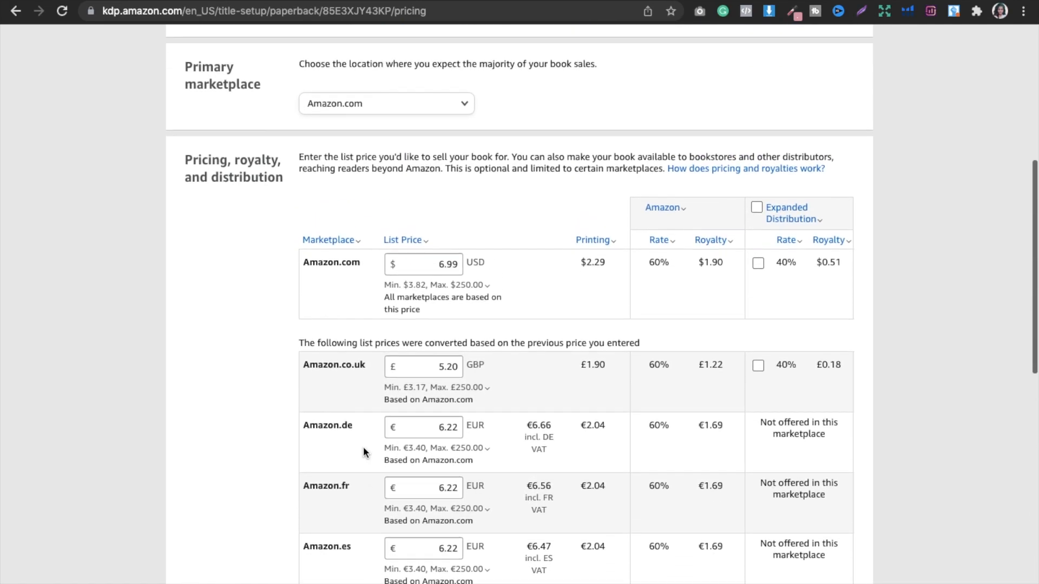
pyautogui.click(778, 231)
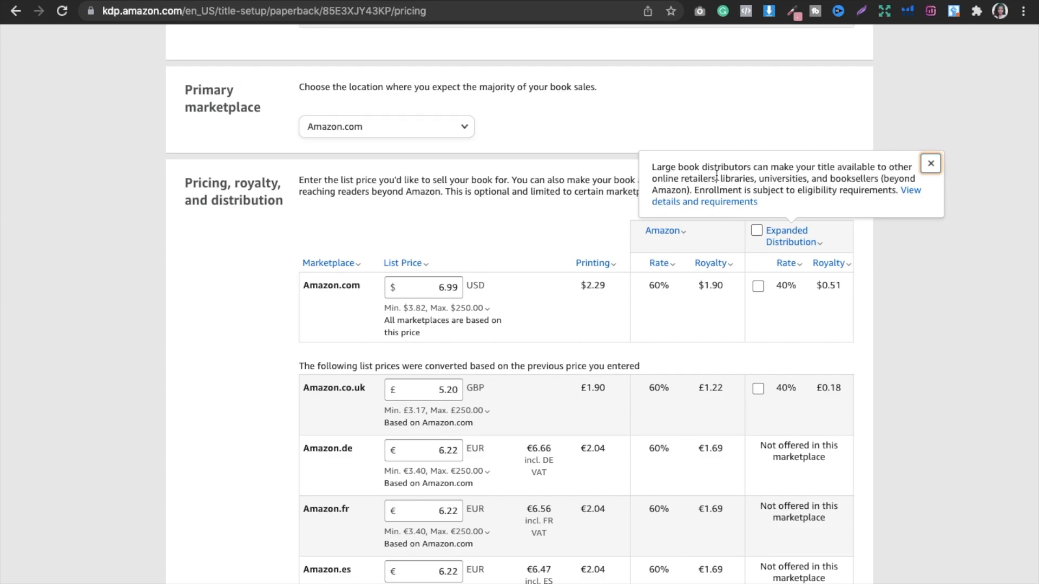
pyautogui.click(756, 231)
pyautogui.moveTo(775, 234)
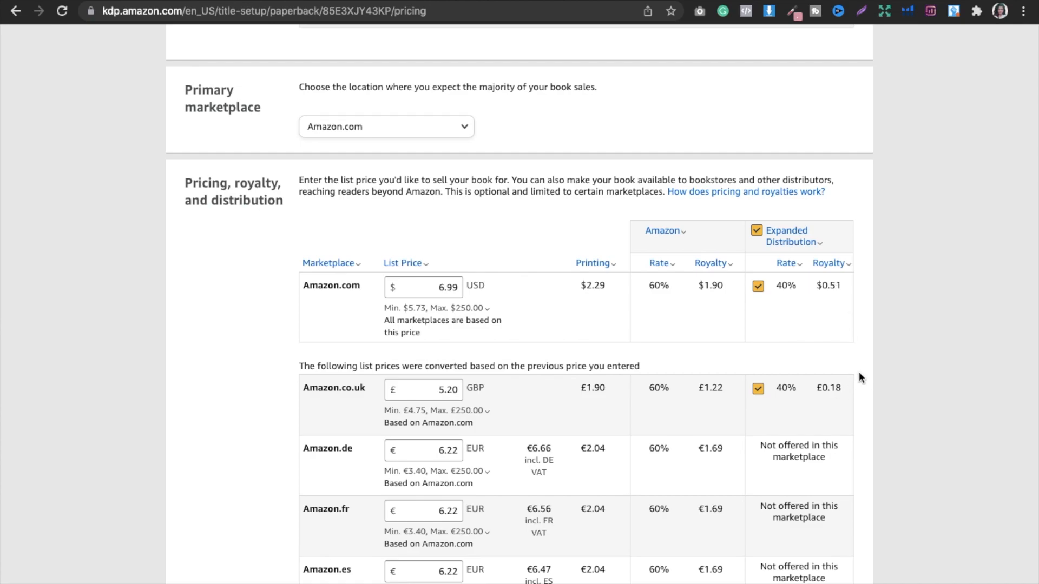
# Review the converted list prices for the other marketplaces and highlight the availability timeframe in the Terms & Conditions.
pyautogui.scroll(-5, 859, 373)
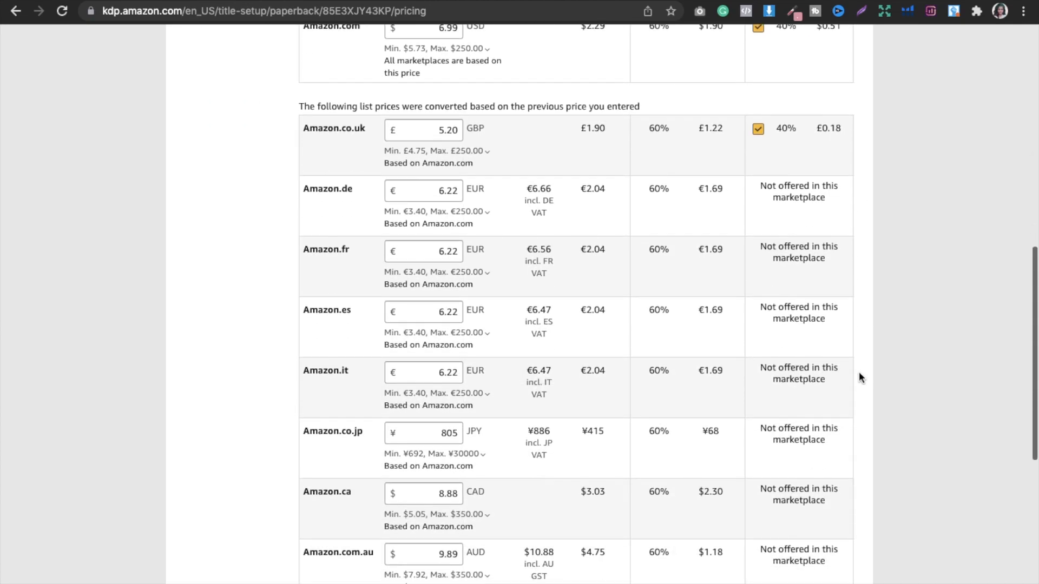
pyautogui.scroll(-1, 859, 373)
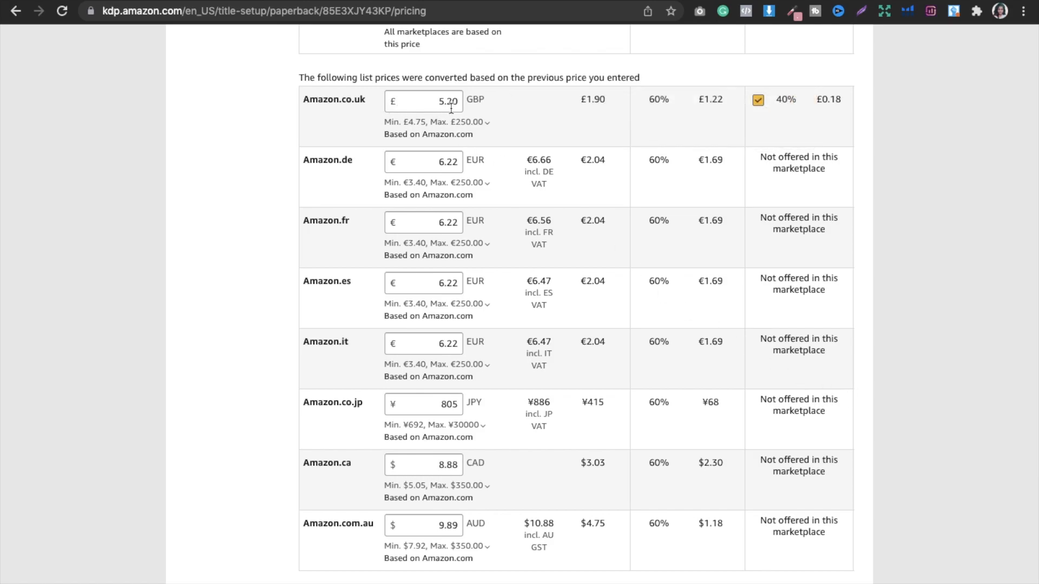
pyautogui.scroll(-1, 500, 153)
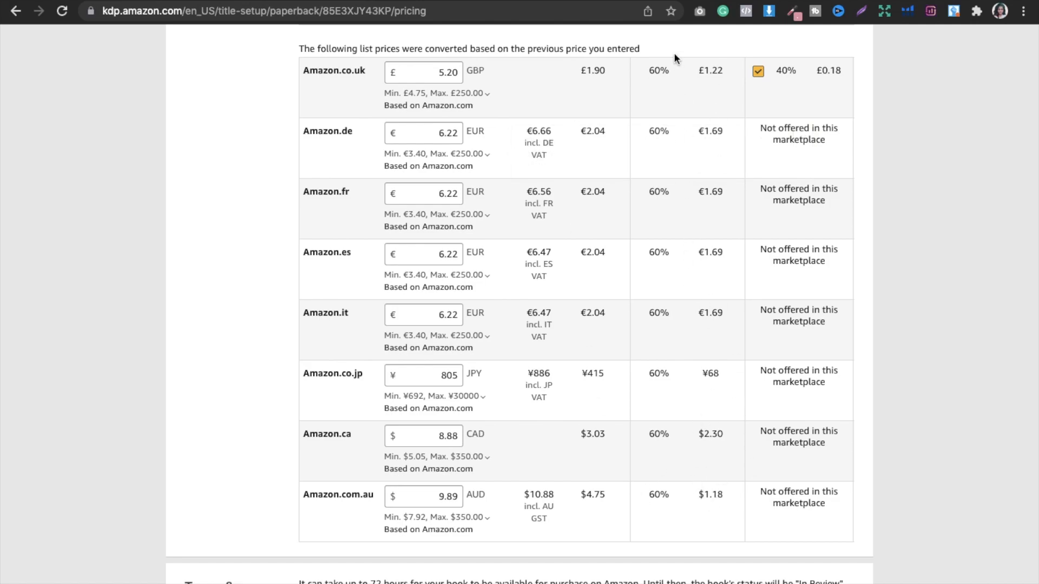
pyautogui.scroll(-5, 674, 53)
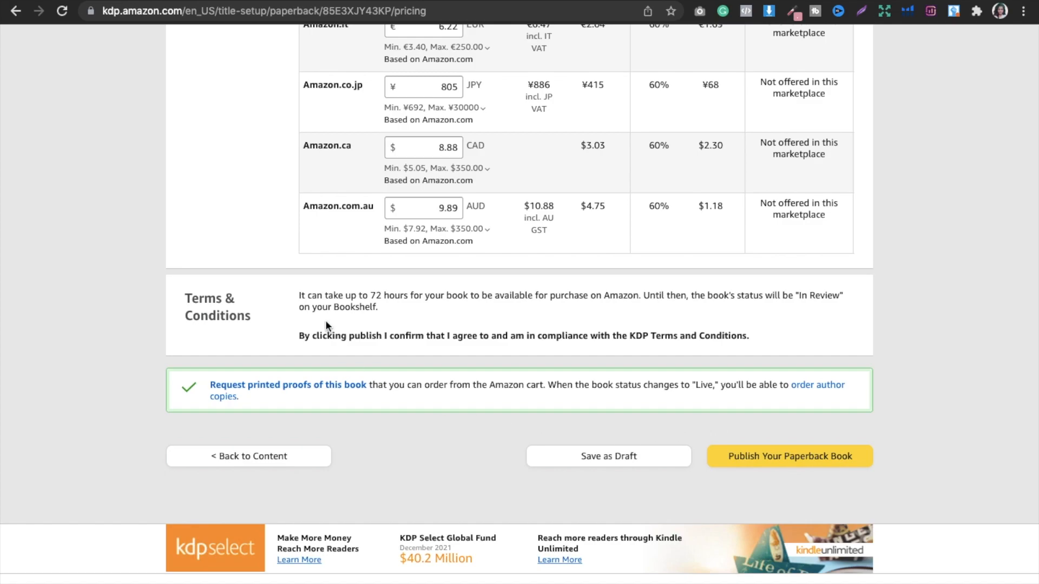
pyautogui.moveTo(297, 295); pyautogui.dragTo(666, 297)
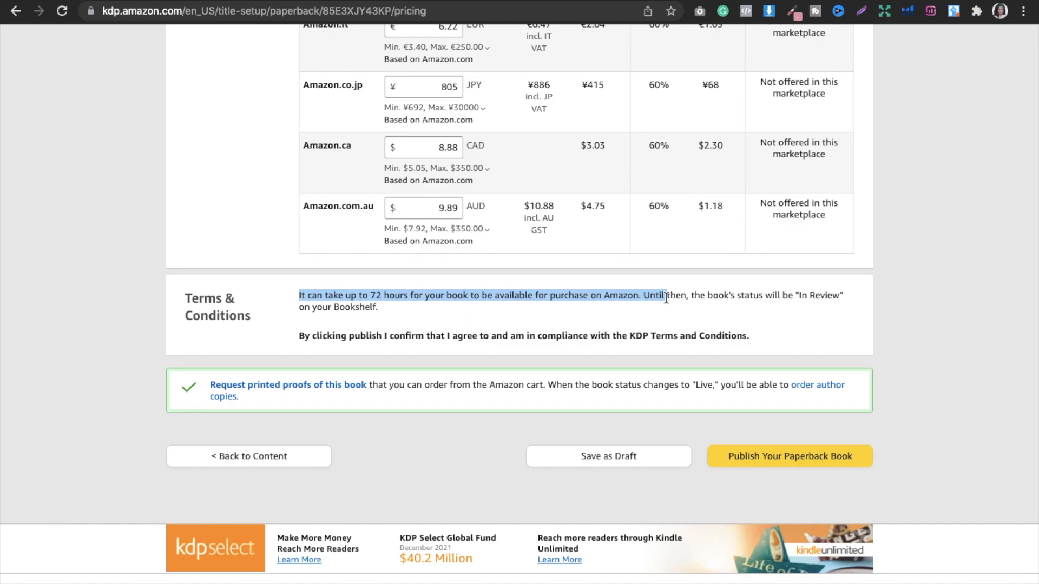
pyautogui.moveTo(728, 1)
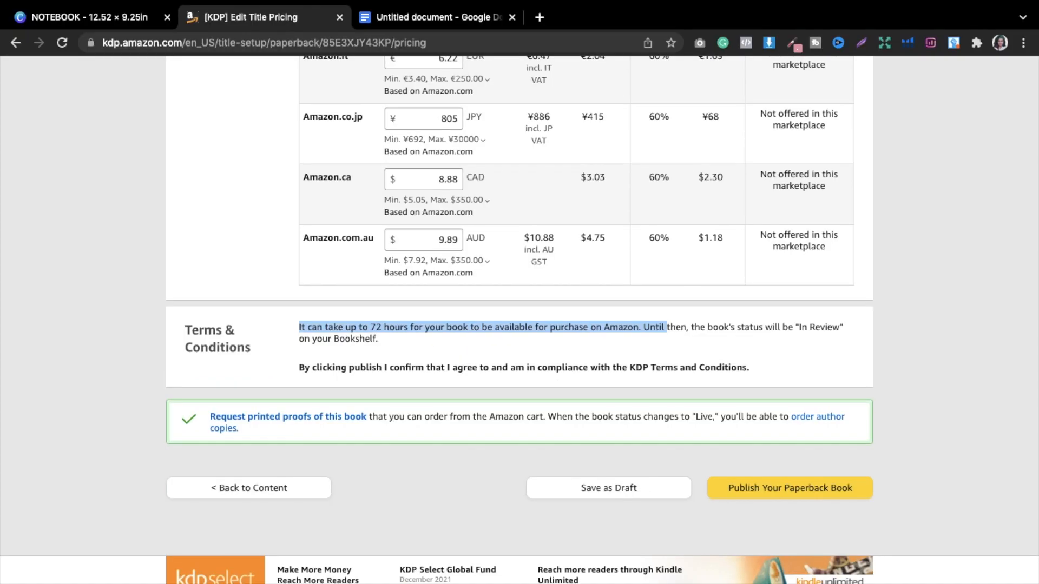